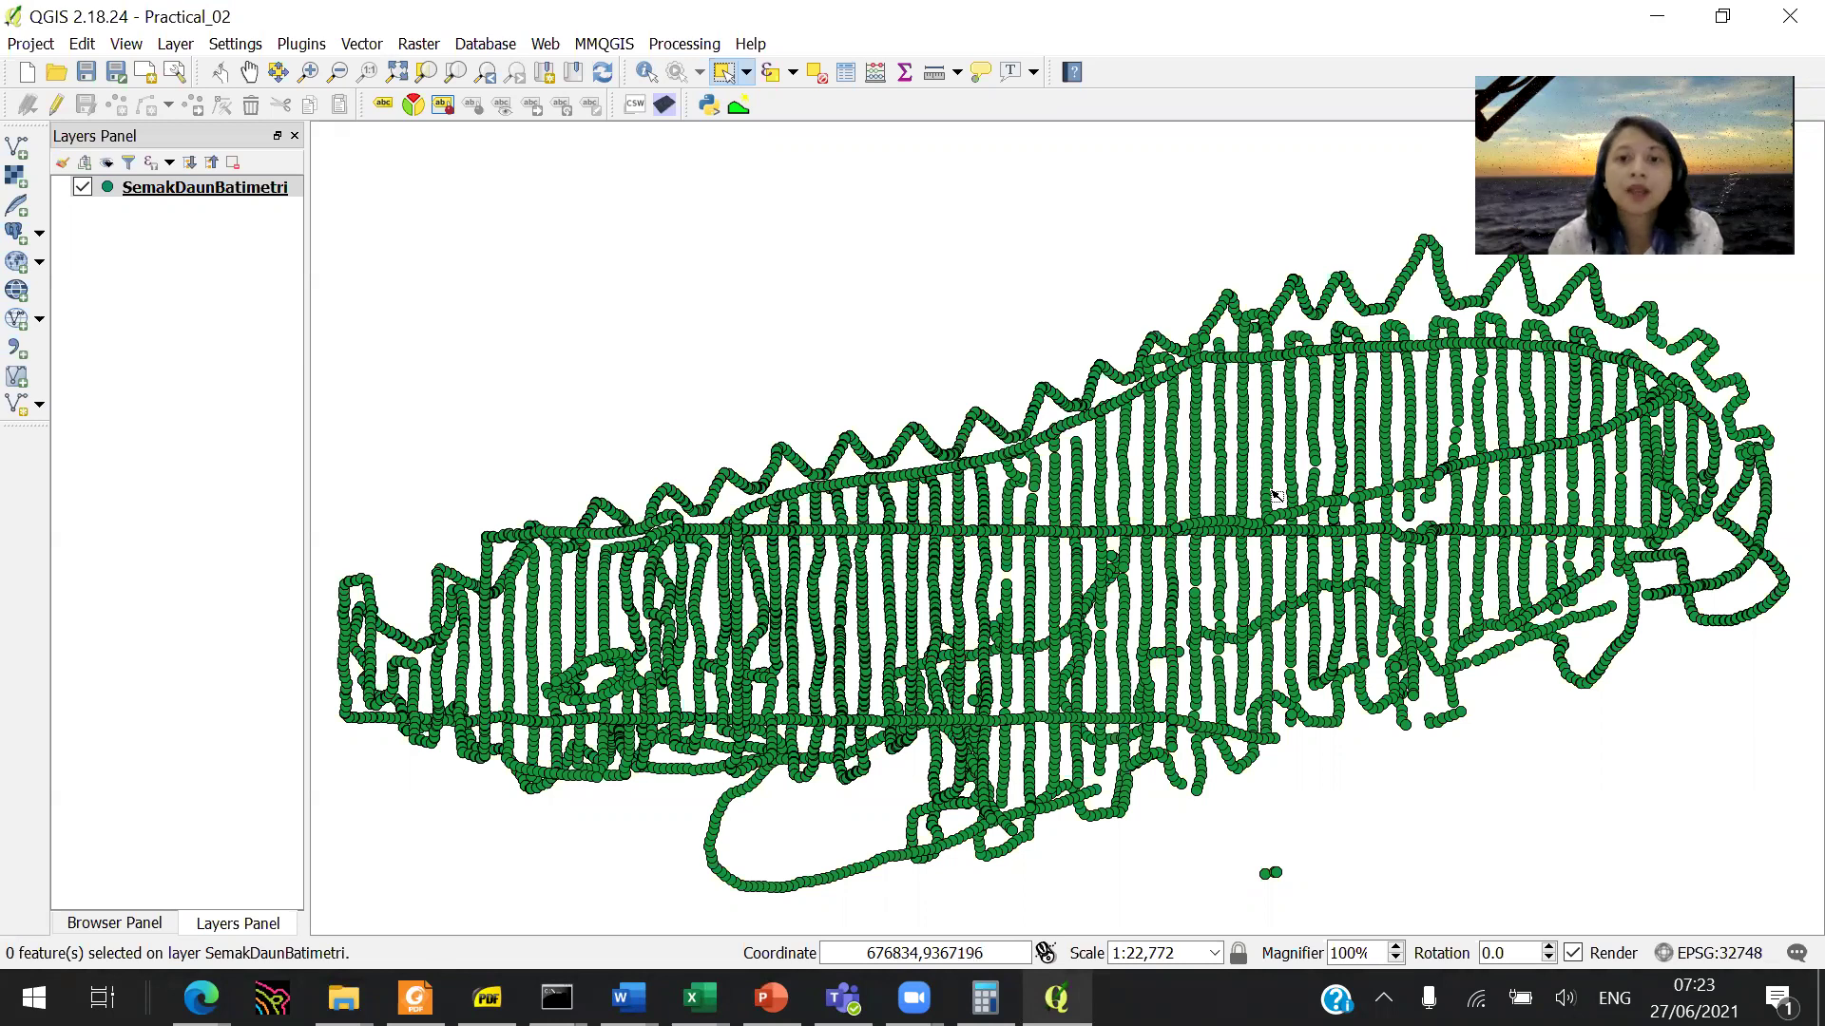
Step: Zoom in on the SemakDaunBatimetri survey points to about 1:2,846 so individual soundings show
{"action": "scroll", "coordinate": [1235, 470], "scroll_direction": "up", "scroll_amount": 3}
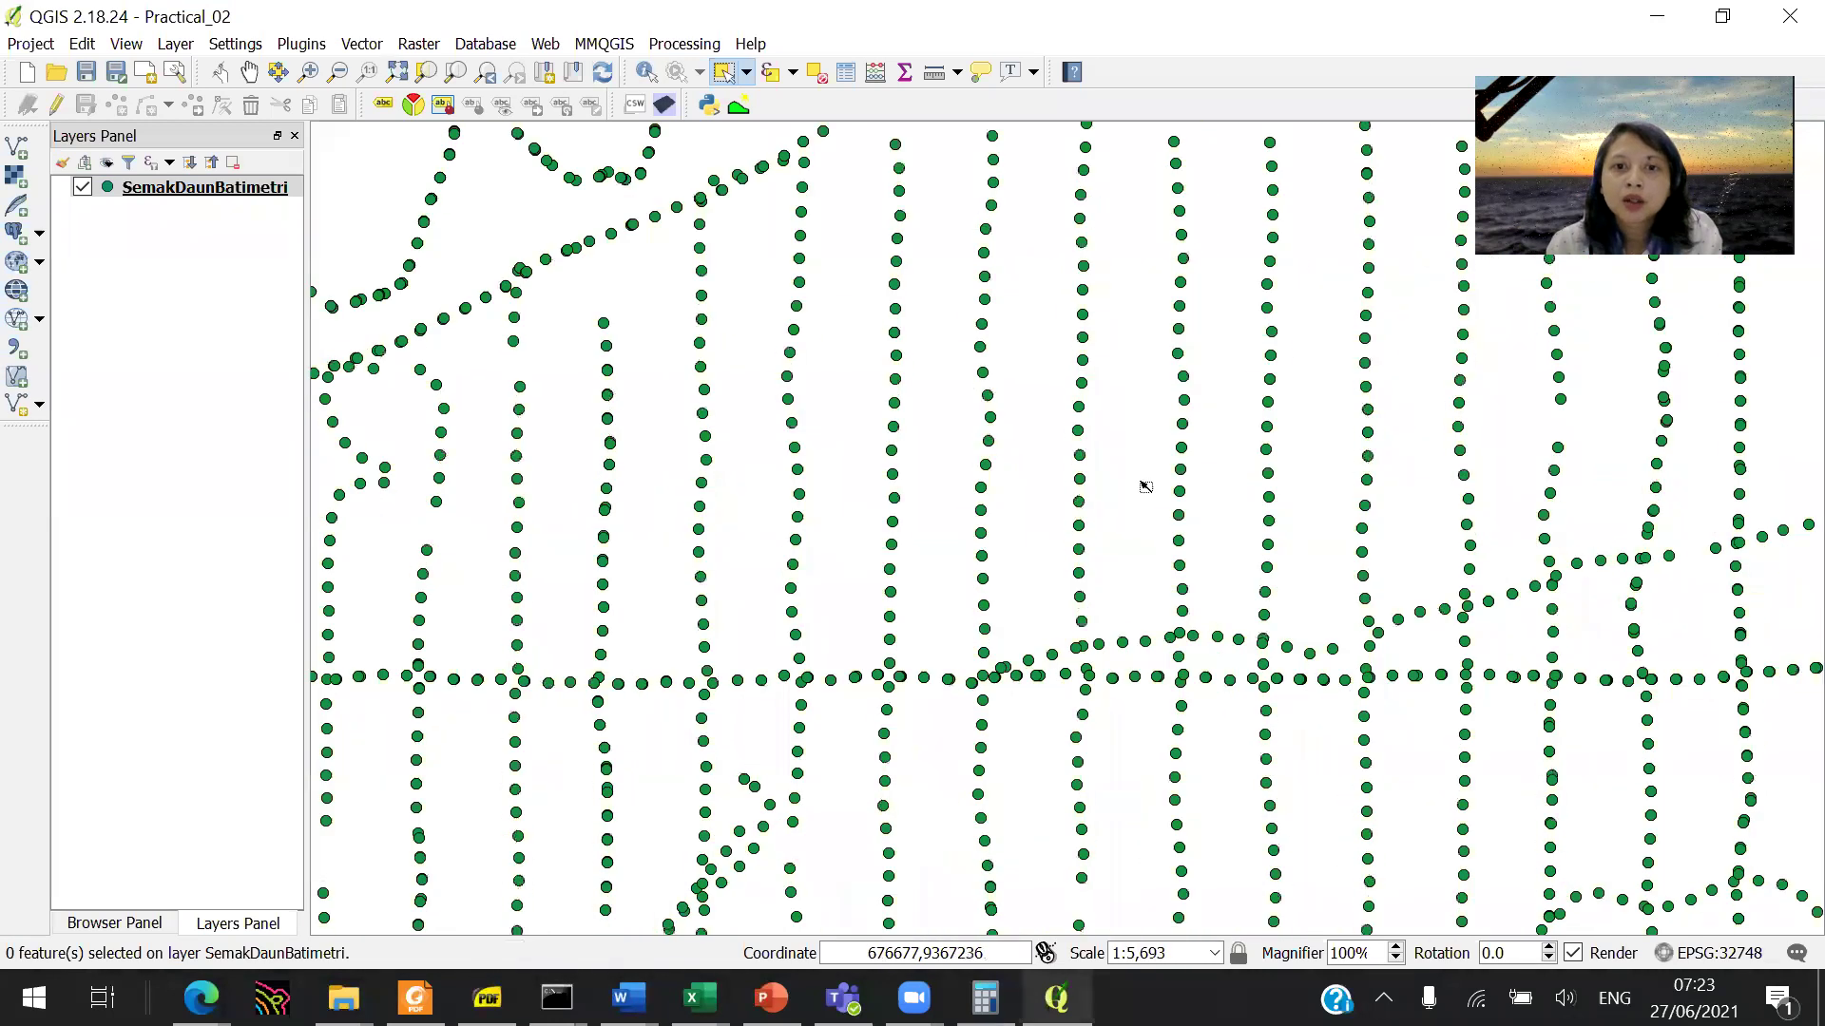
{"action": "scroll", "coordinate": [1086, 490], "scroll_direction": "up", "scroll_amount": 1}
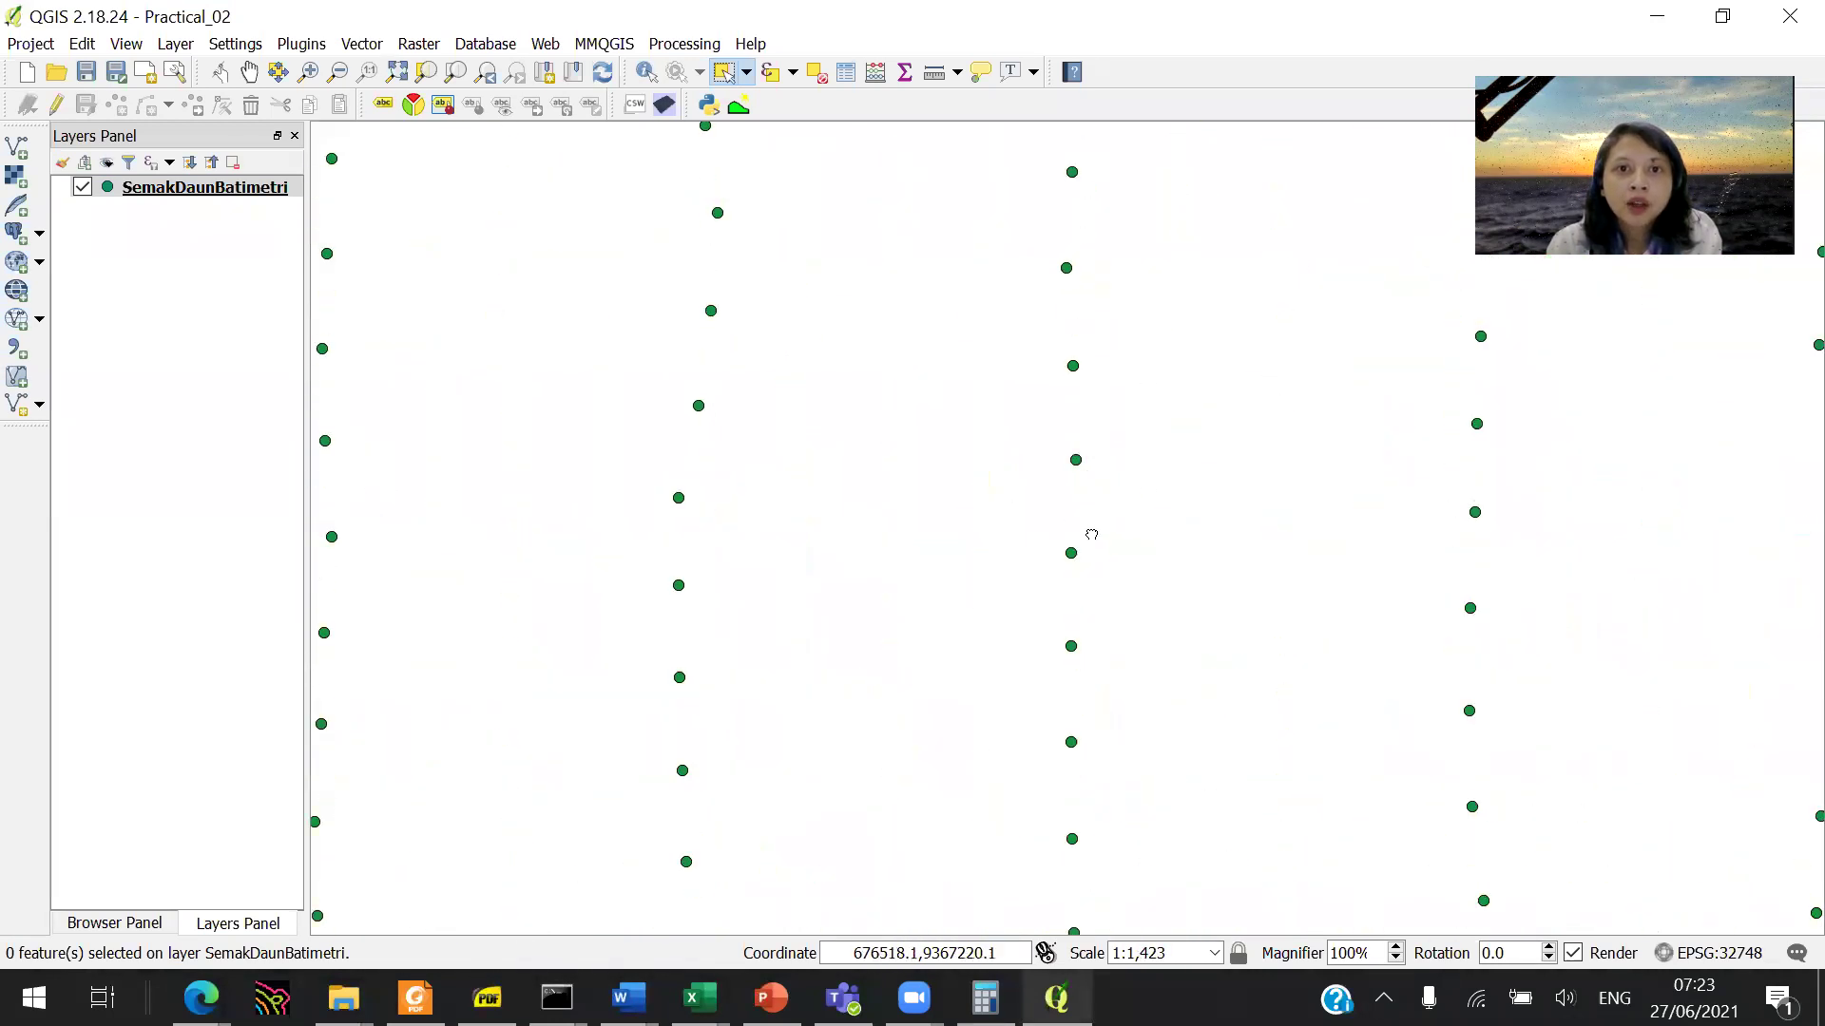
{"action": "scroll", "coordinate": [1047, 522], "scroll_direction": "down", "scroll_amount": 1}
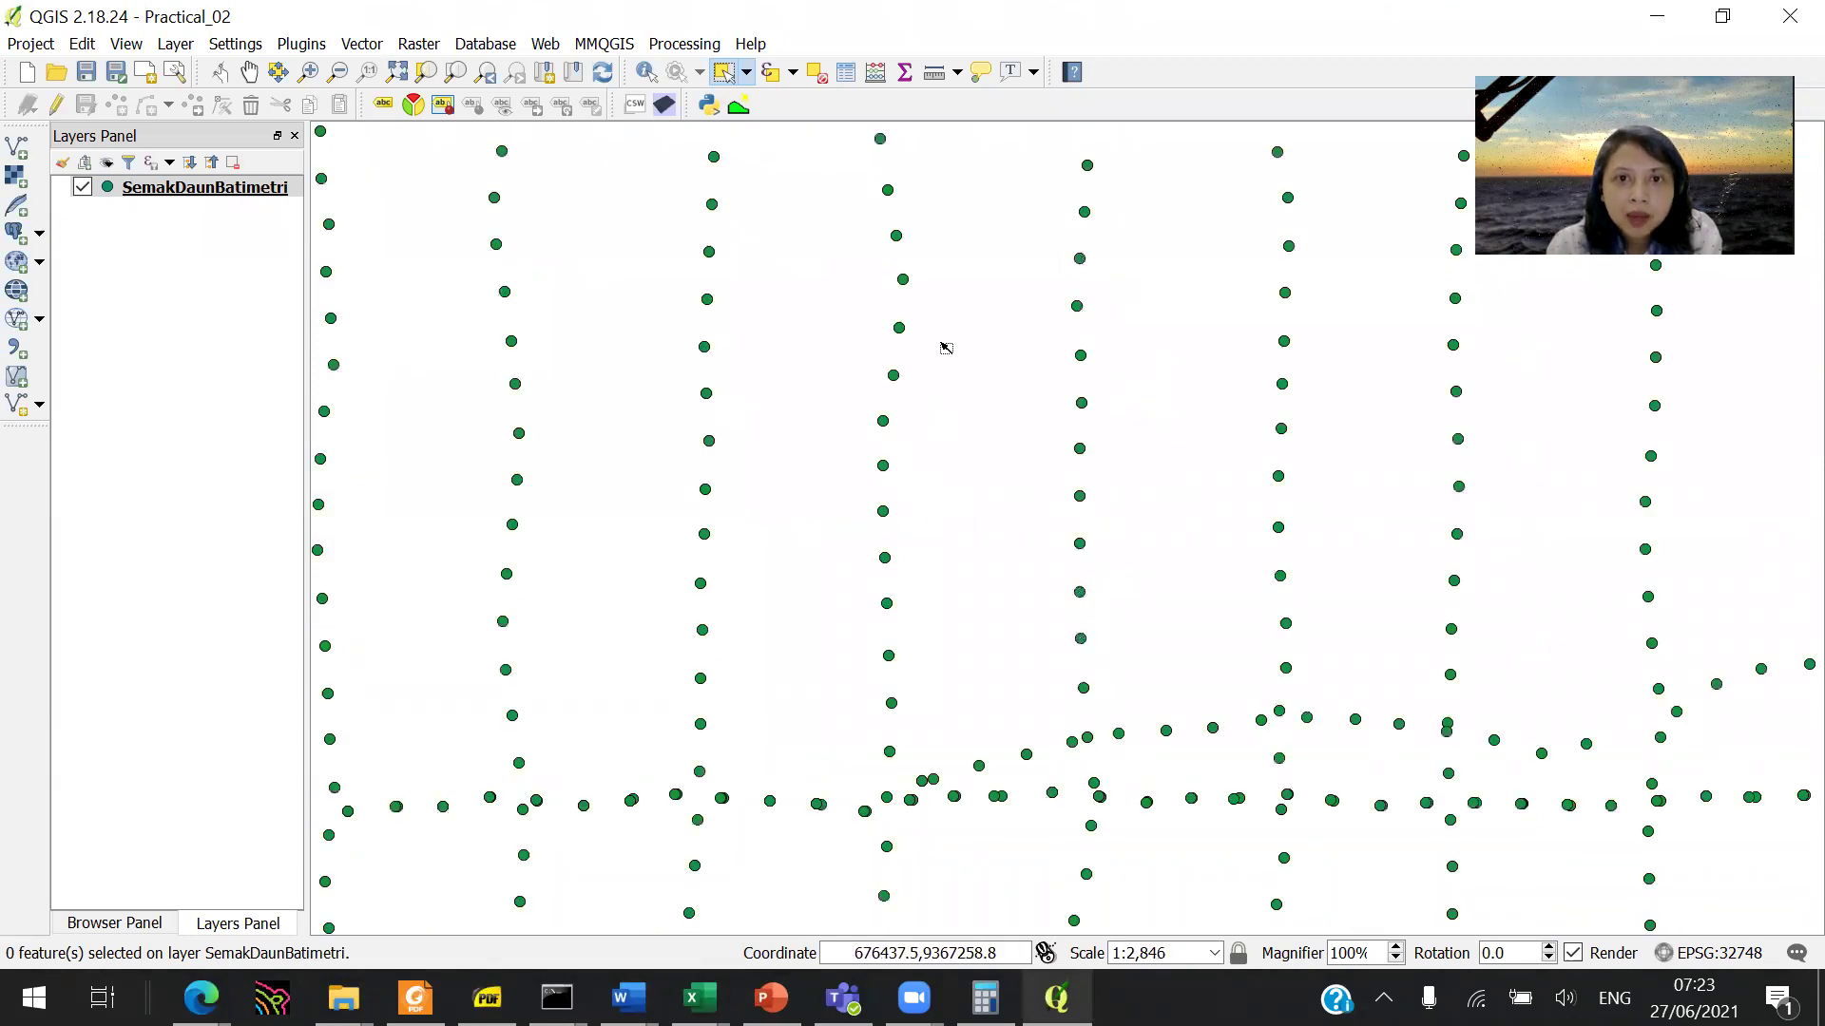
Step: Measure the distance between adjacent survey lines, getting about 104.978 m and 89.372 m
{"action": "left_click", "coordinate": [935, 76]}
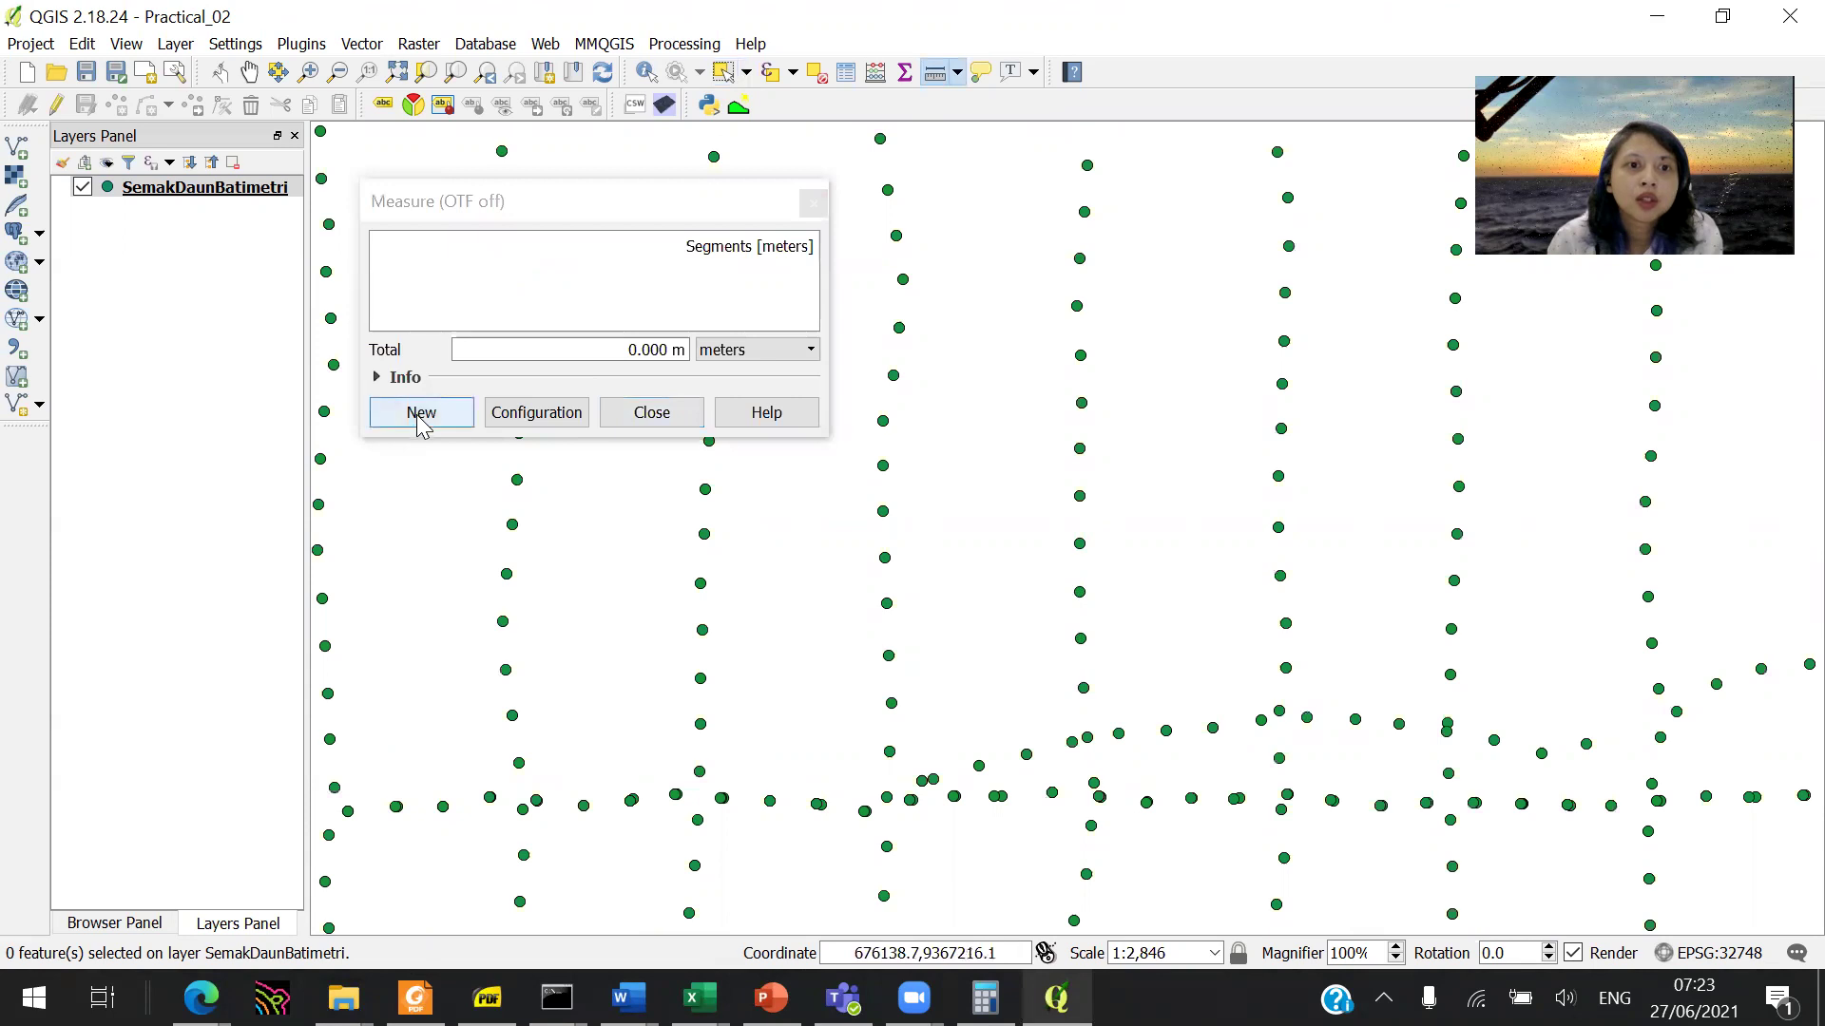
{"action": "left_click", "coordinate": [420, 416]}
{"action": "left_click", "coordinate": [813, 204]}
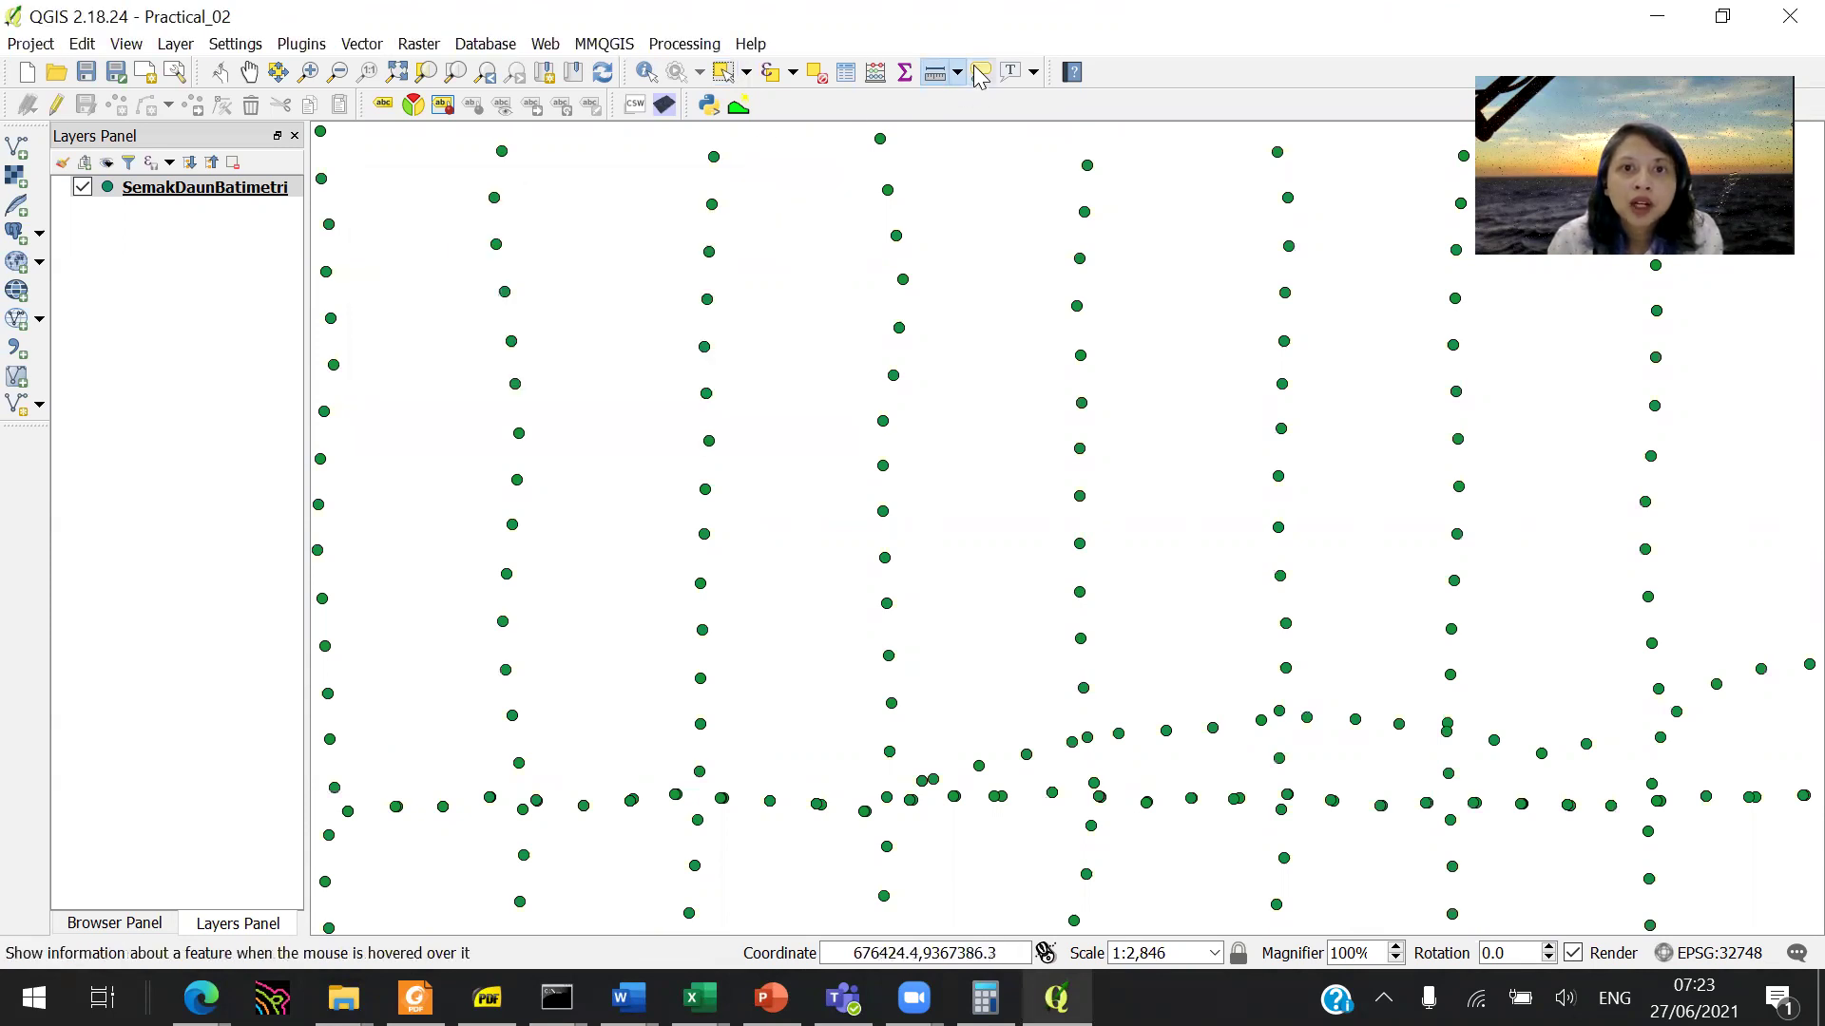
{"action": "left_click", "coordinate": [939, 78]}
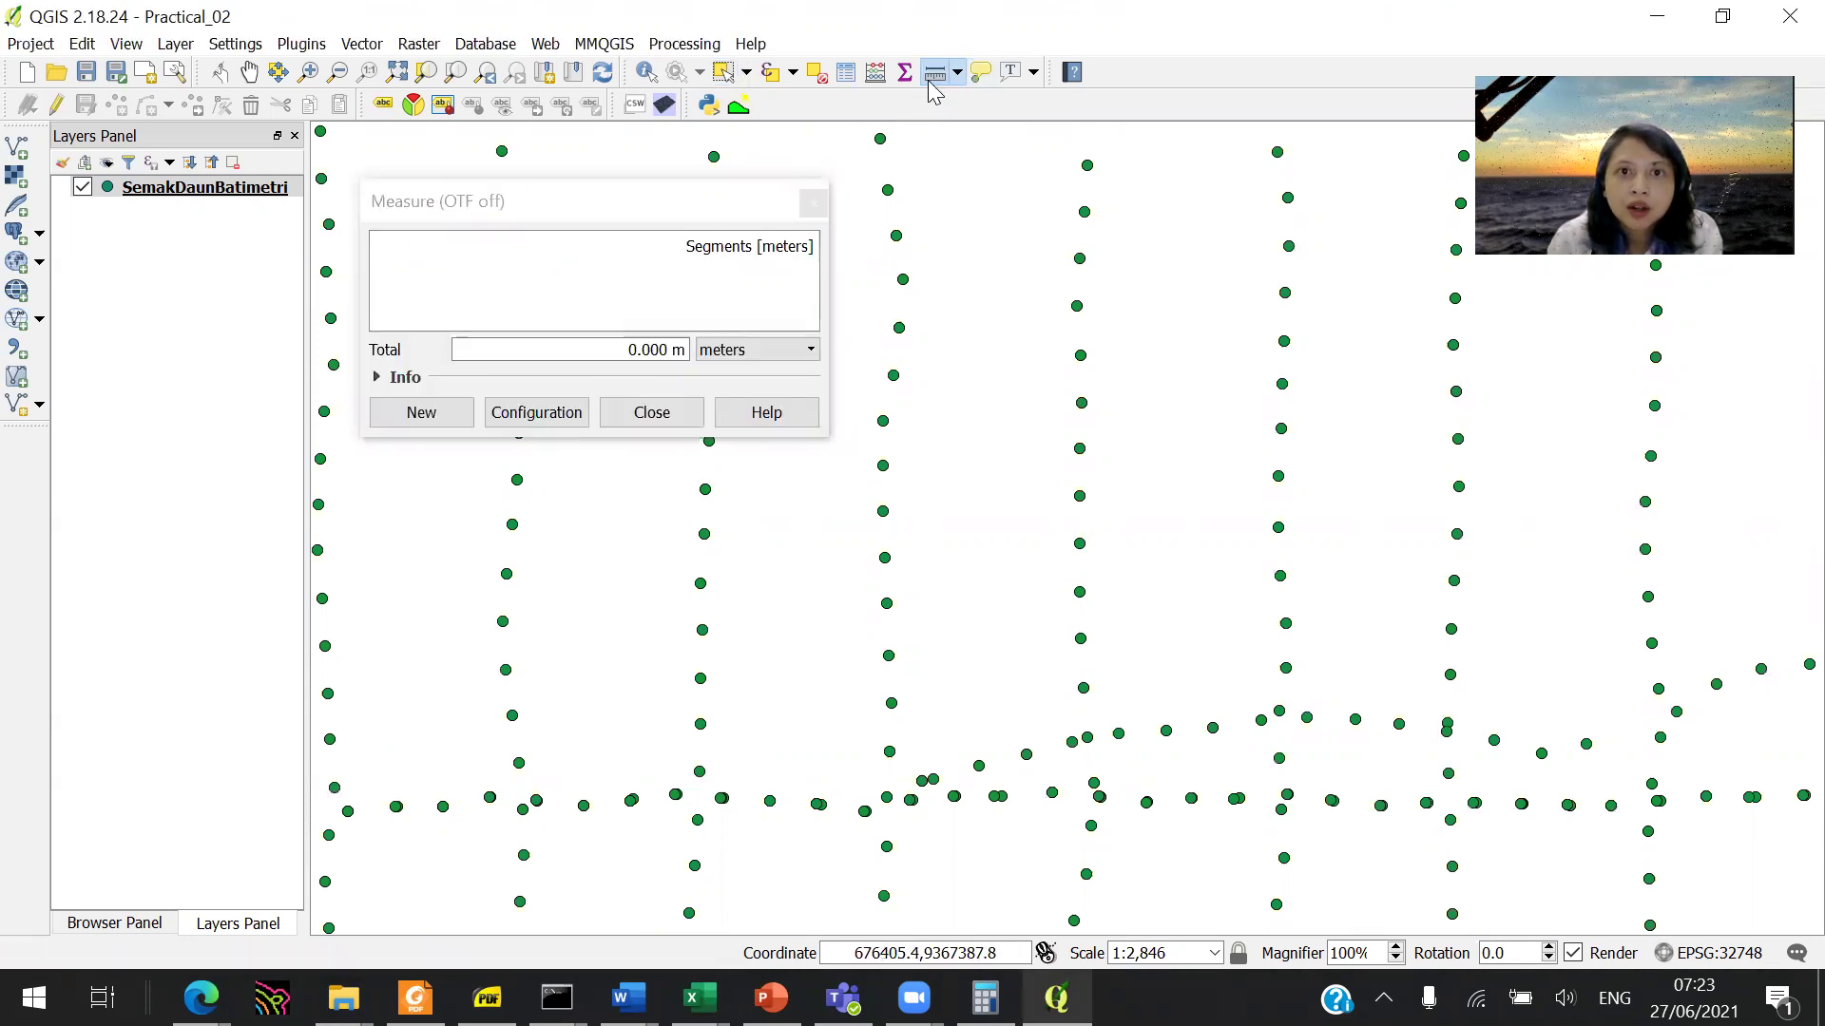
{"action": "left_click", "coordinate": [456, 435]}
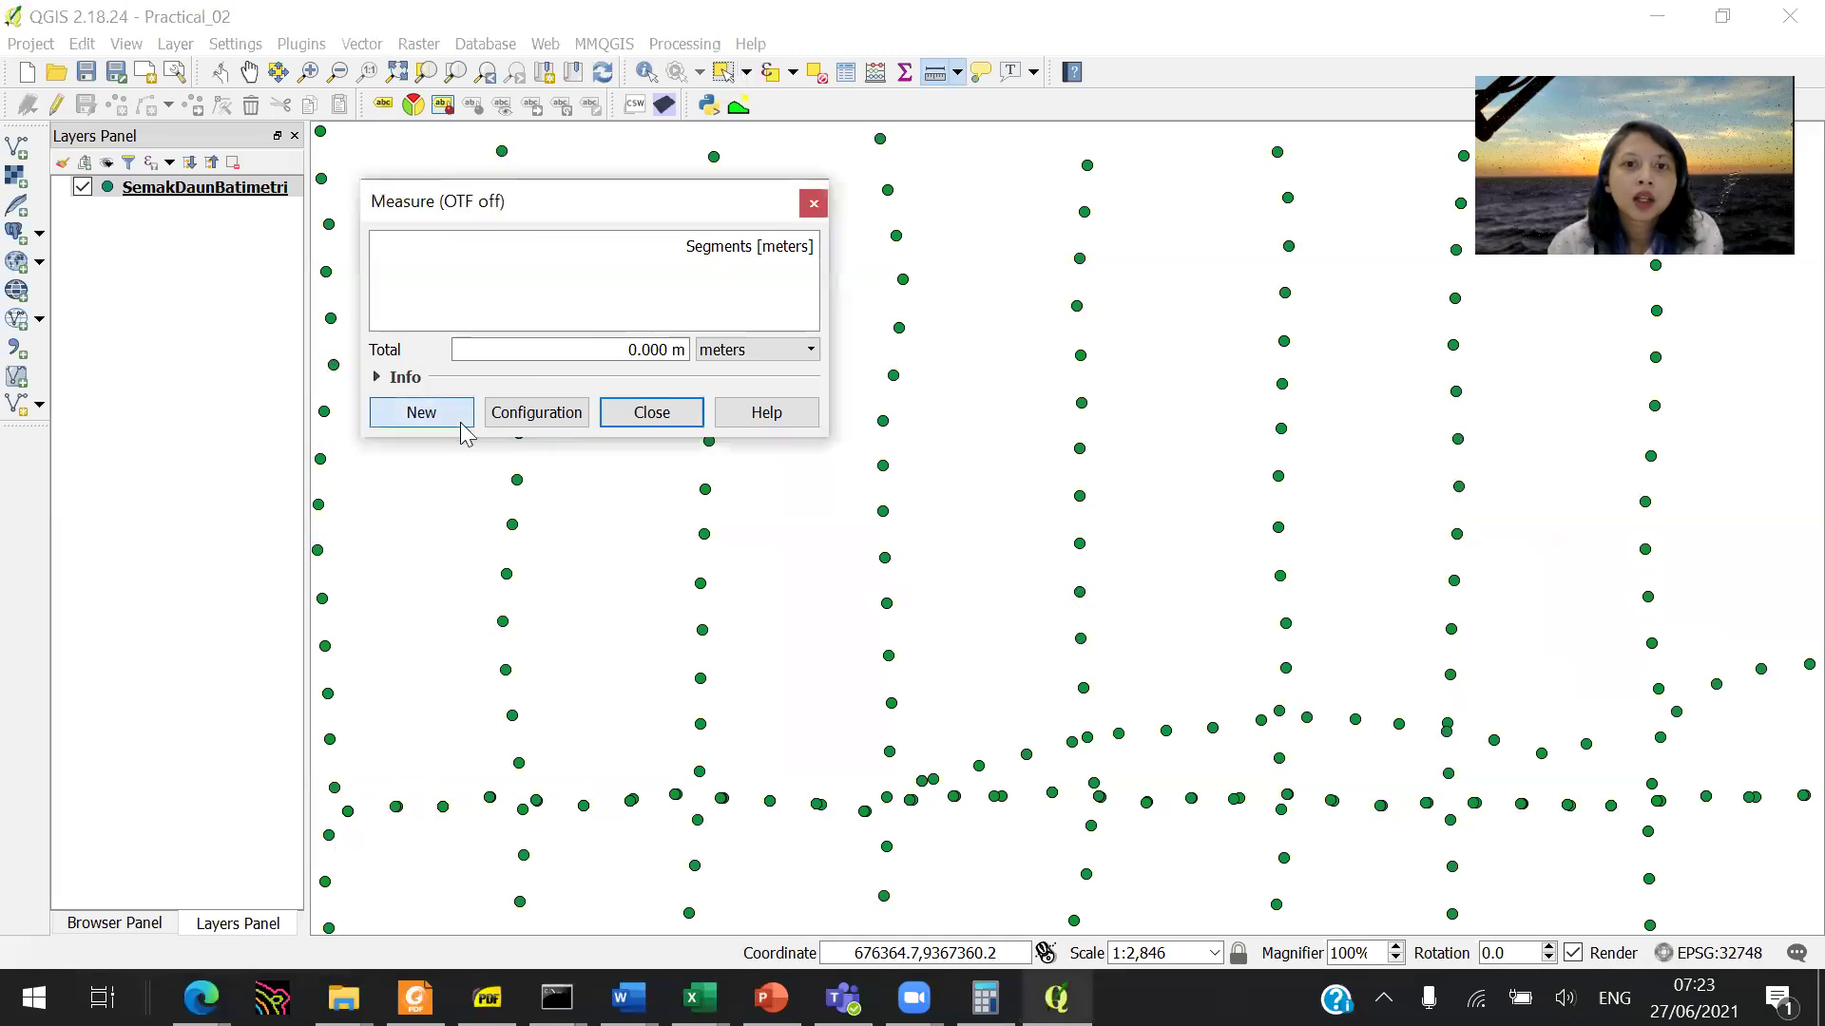
{"action": "left_click", "coordinate": [883, 465]}
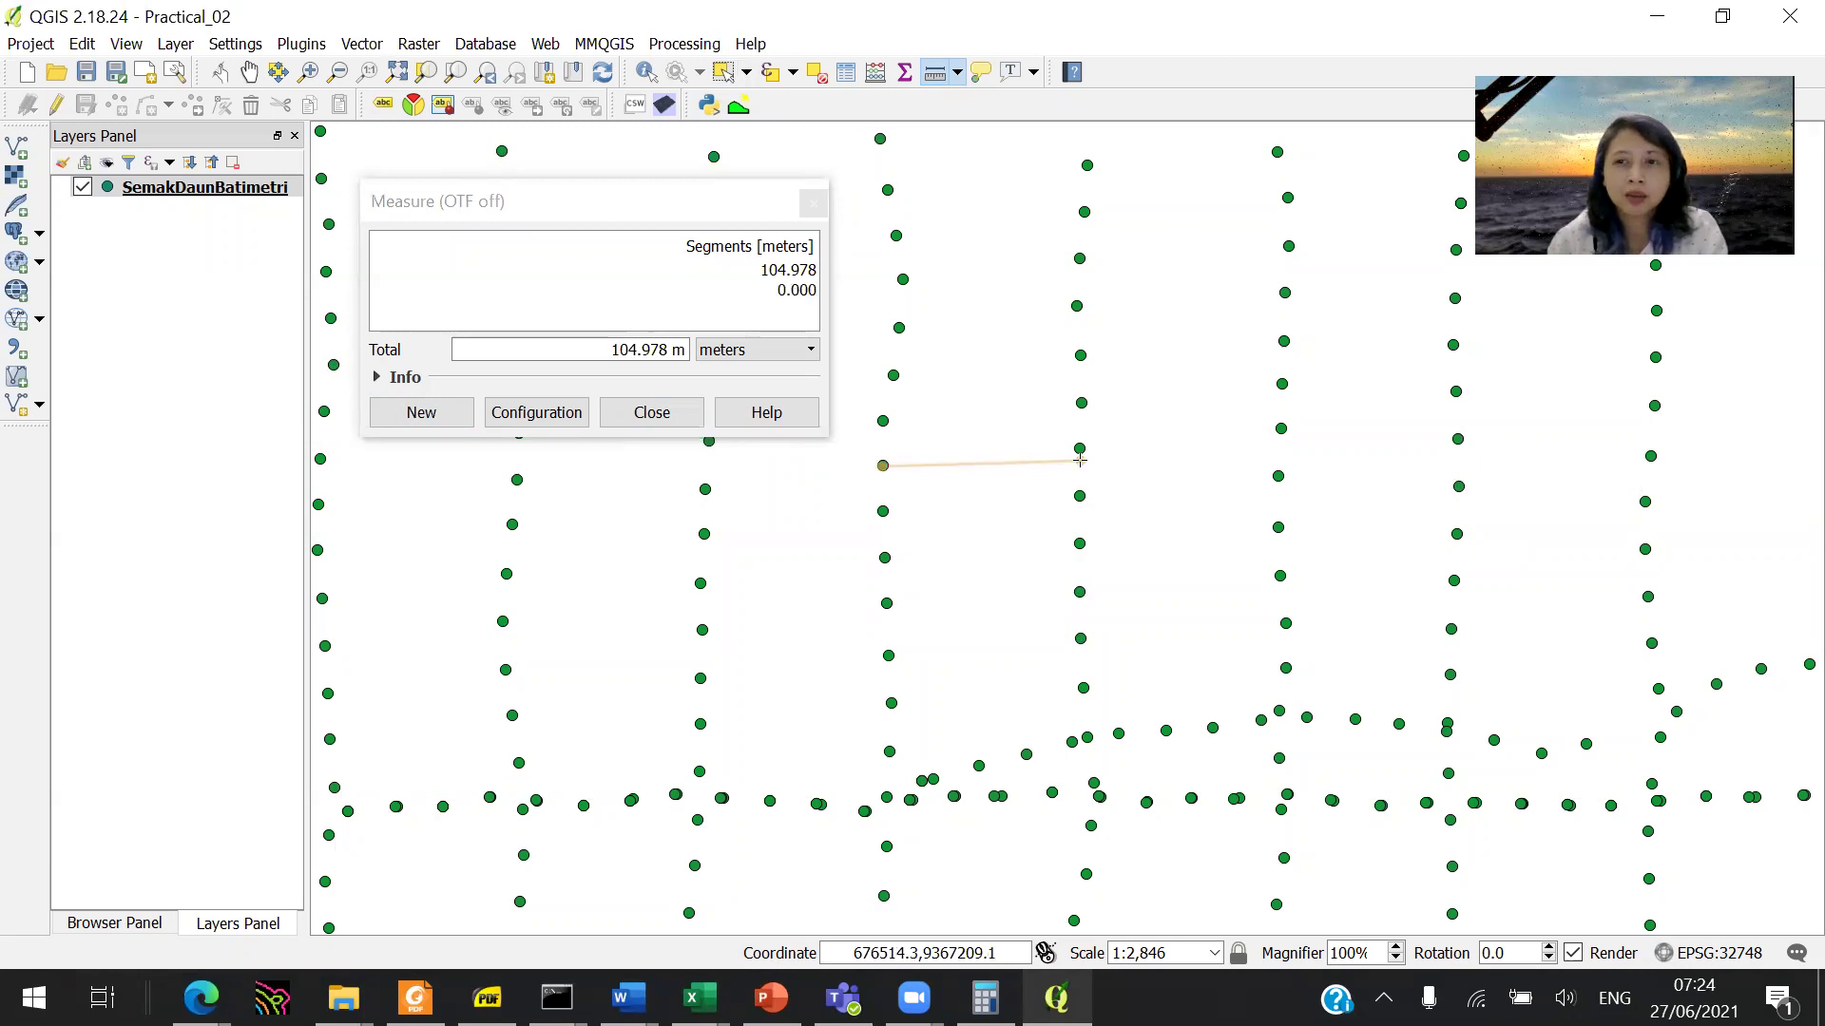
{"action": "left_click", "coordinate": [472, 423]}
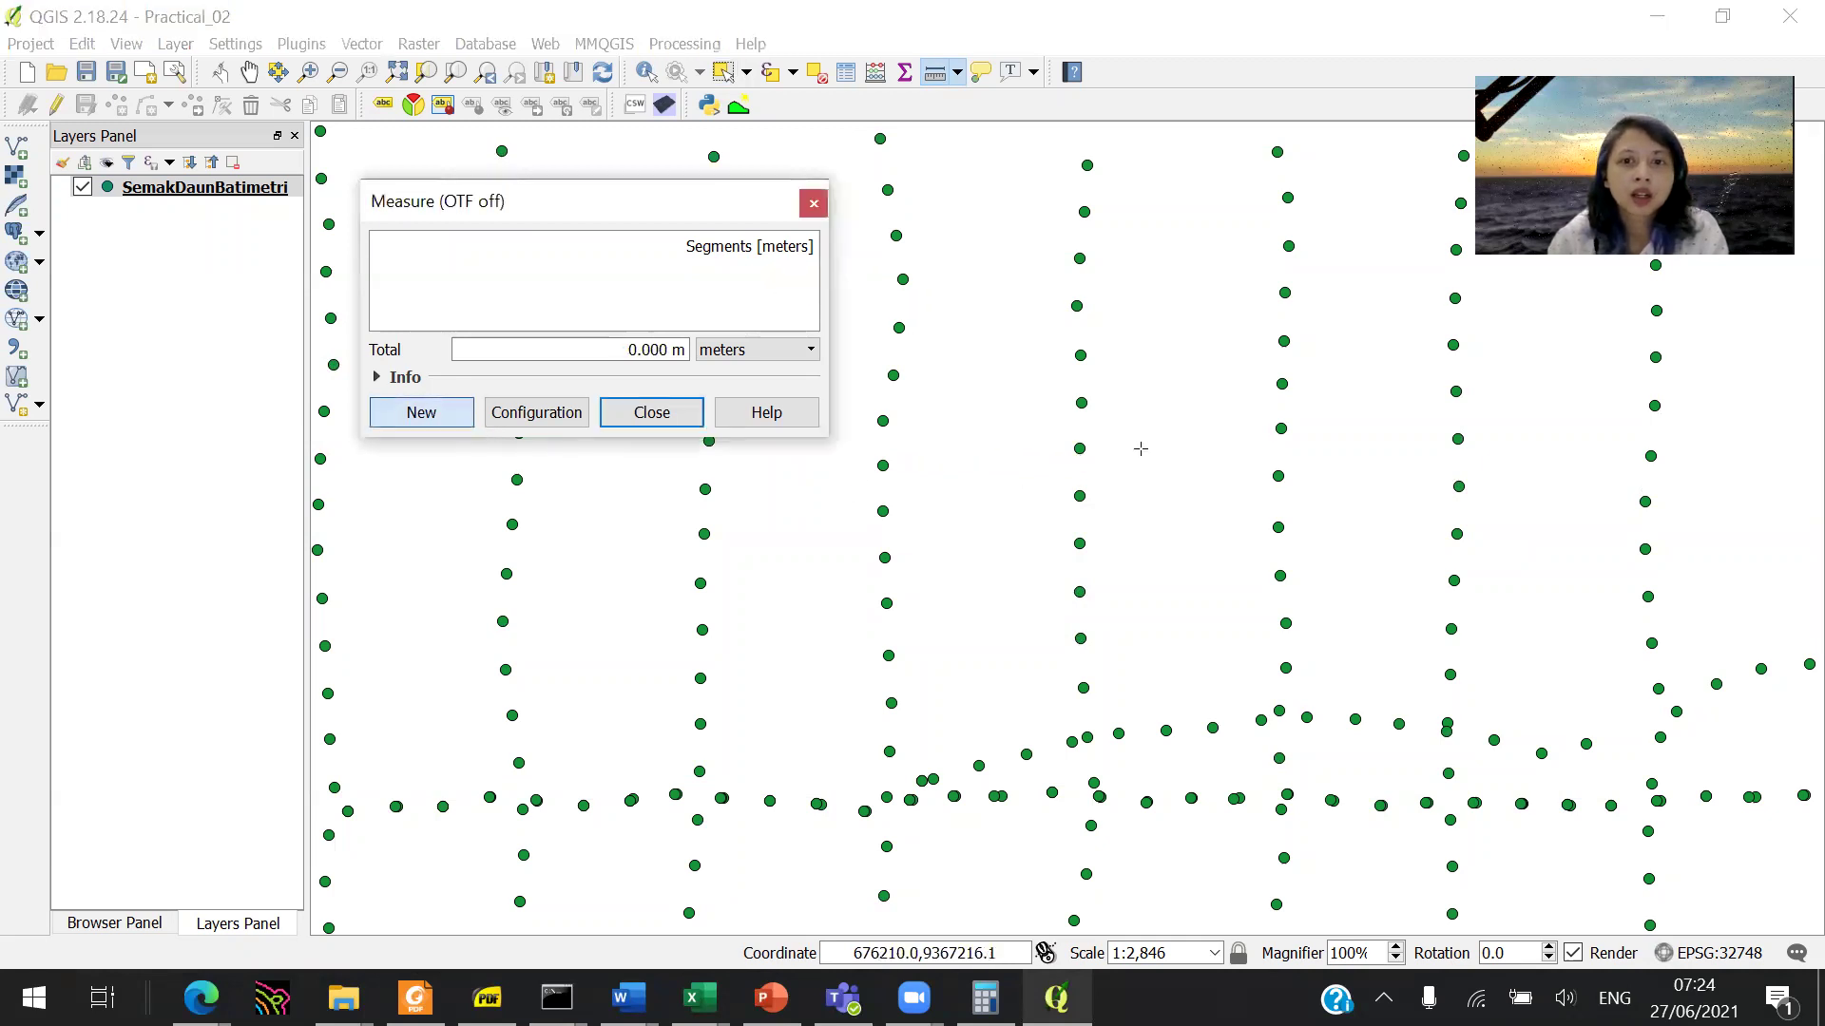
{"action": "left_click", "coordinate": [1282, 428]}
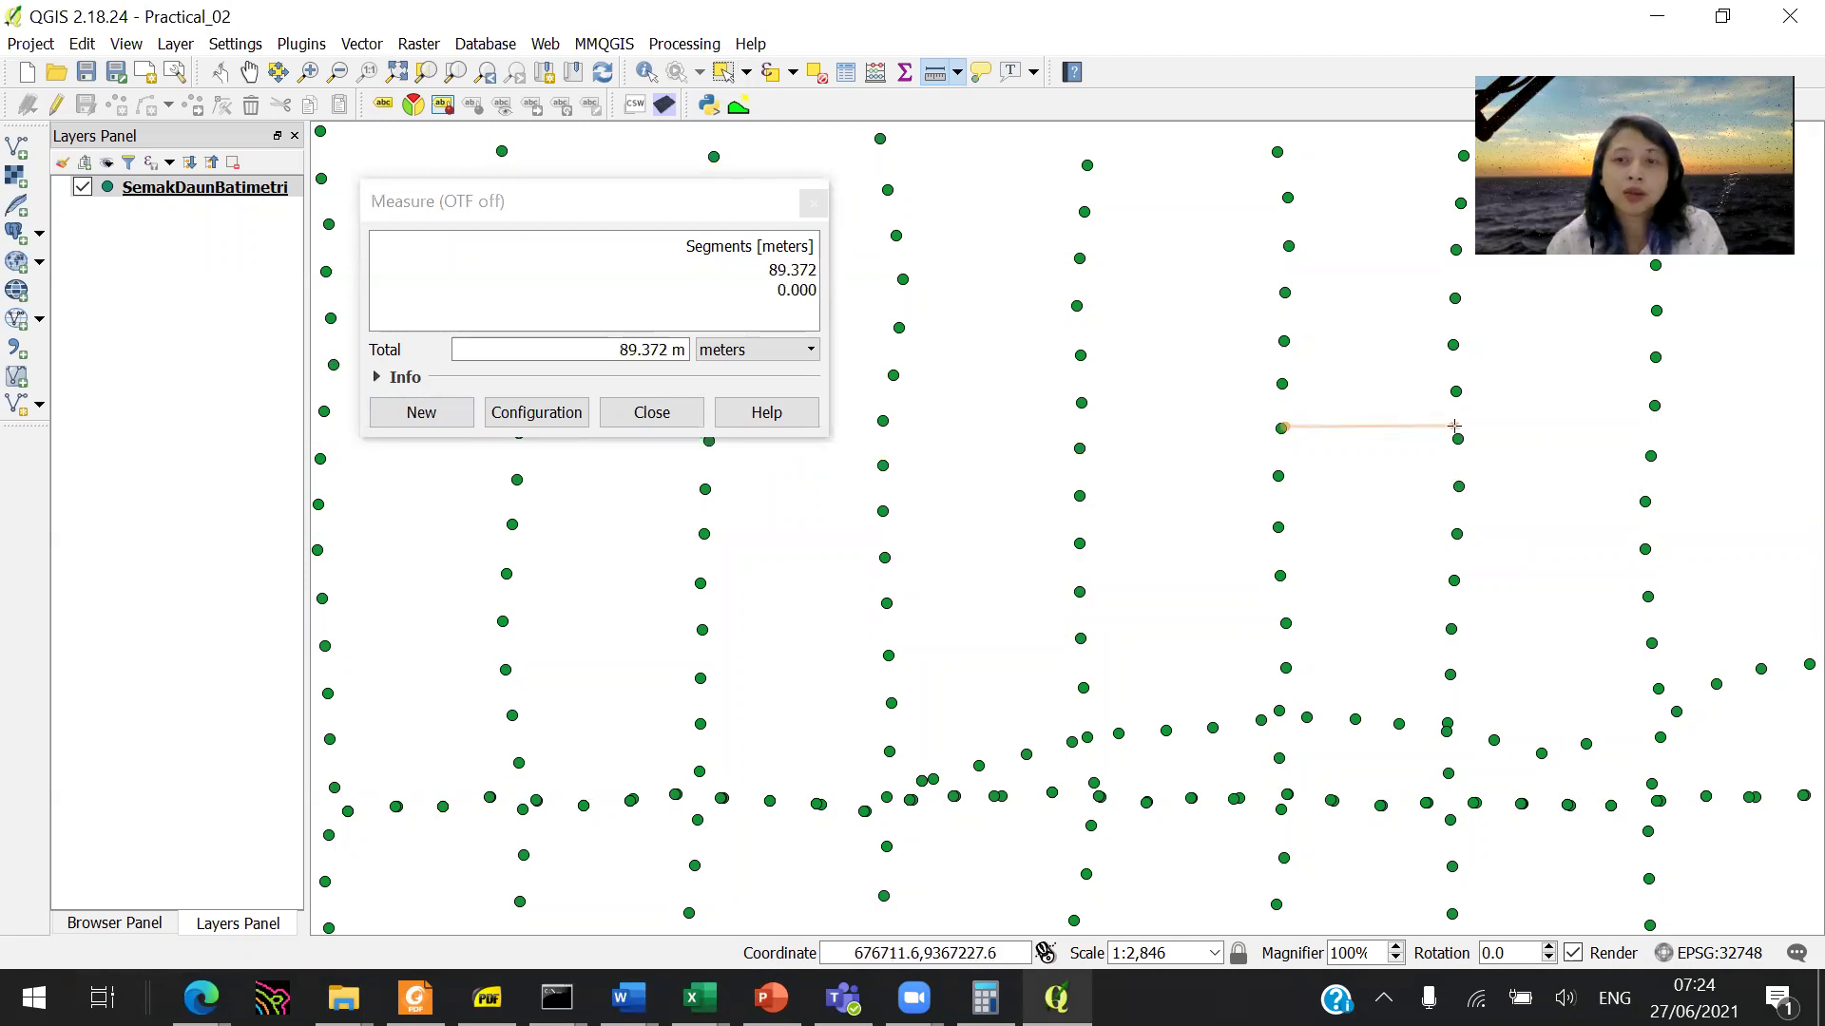
Step: Measure gaps between consecutive soundings on one line (about 24 m and 27.655 m), then close Measure
{"action": "left_click", "coordinate": [447, 423]}
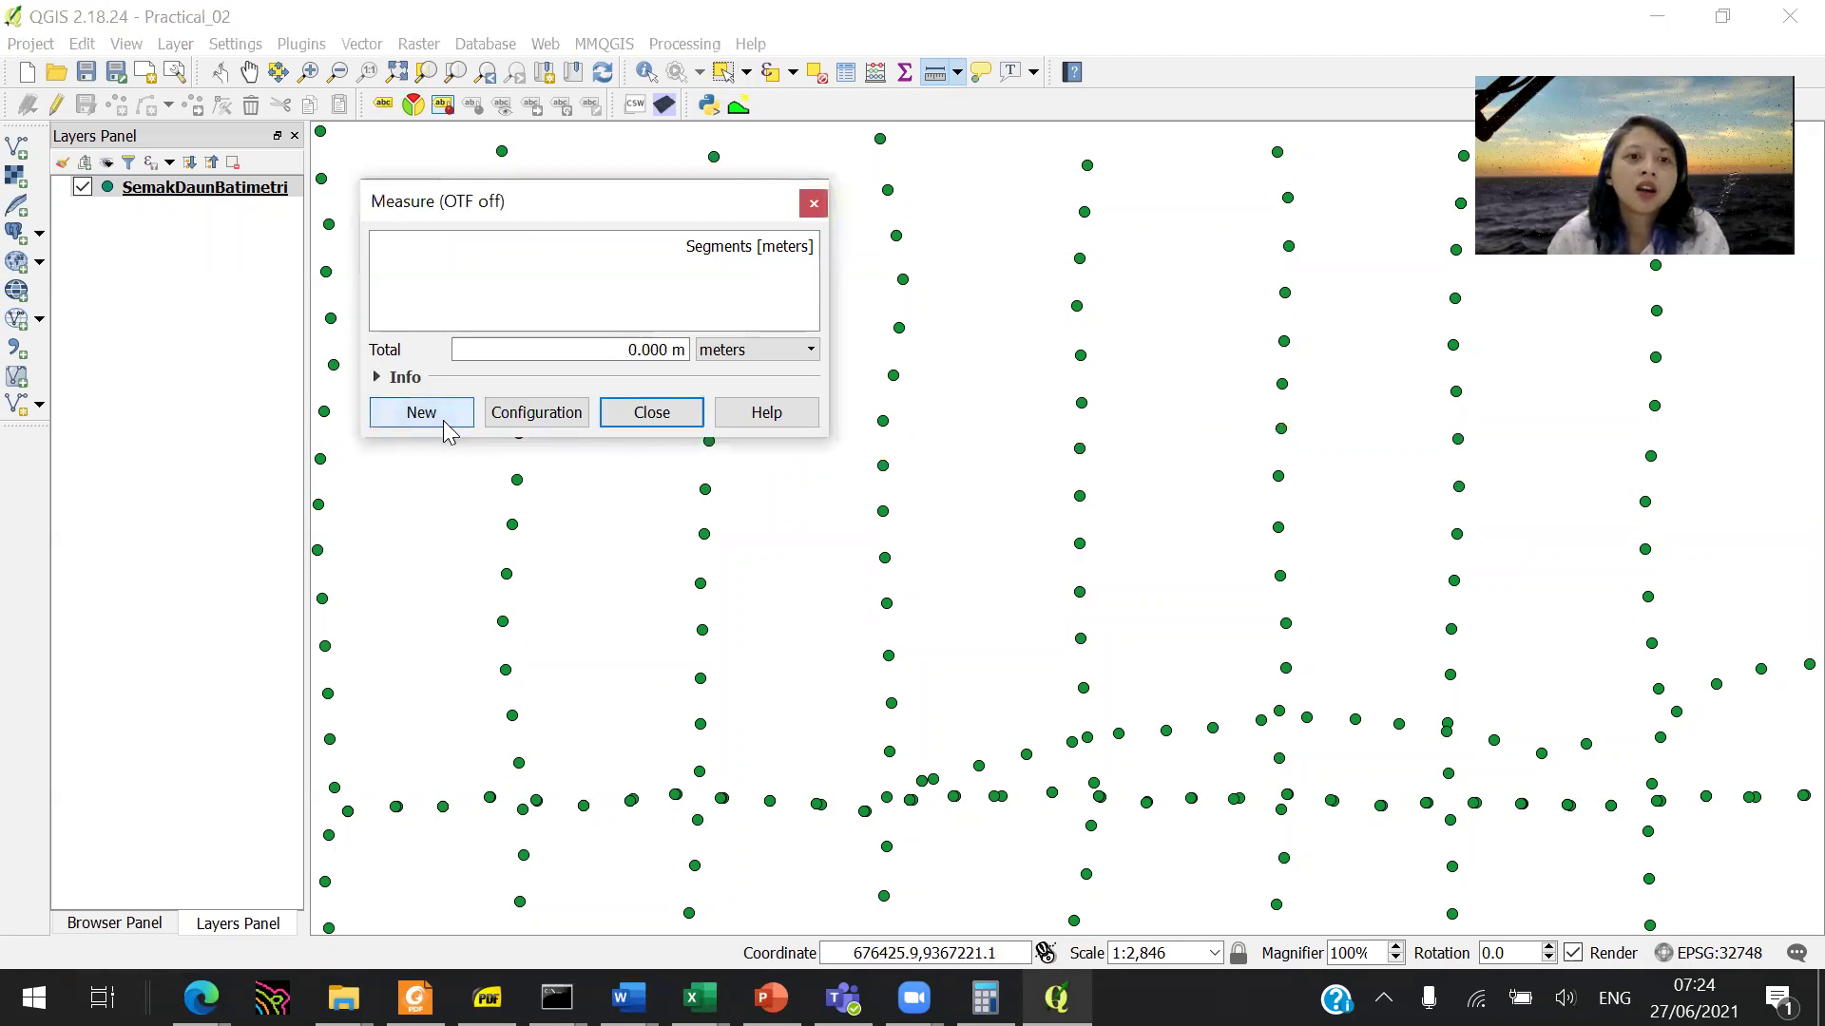
{"action": "left_click", "coordinate": [1079, 450]}
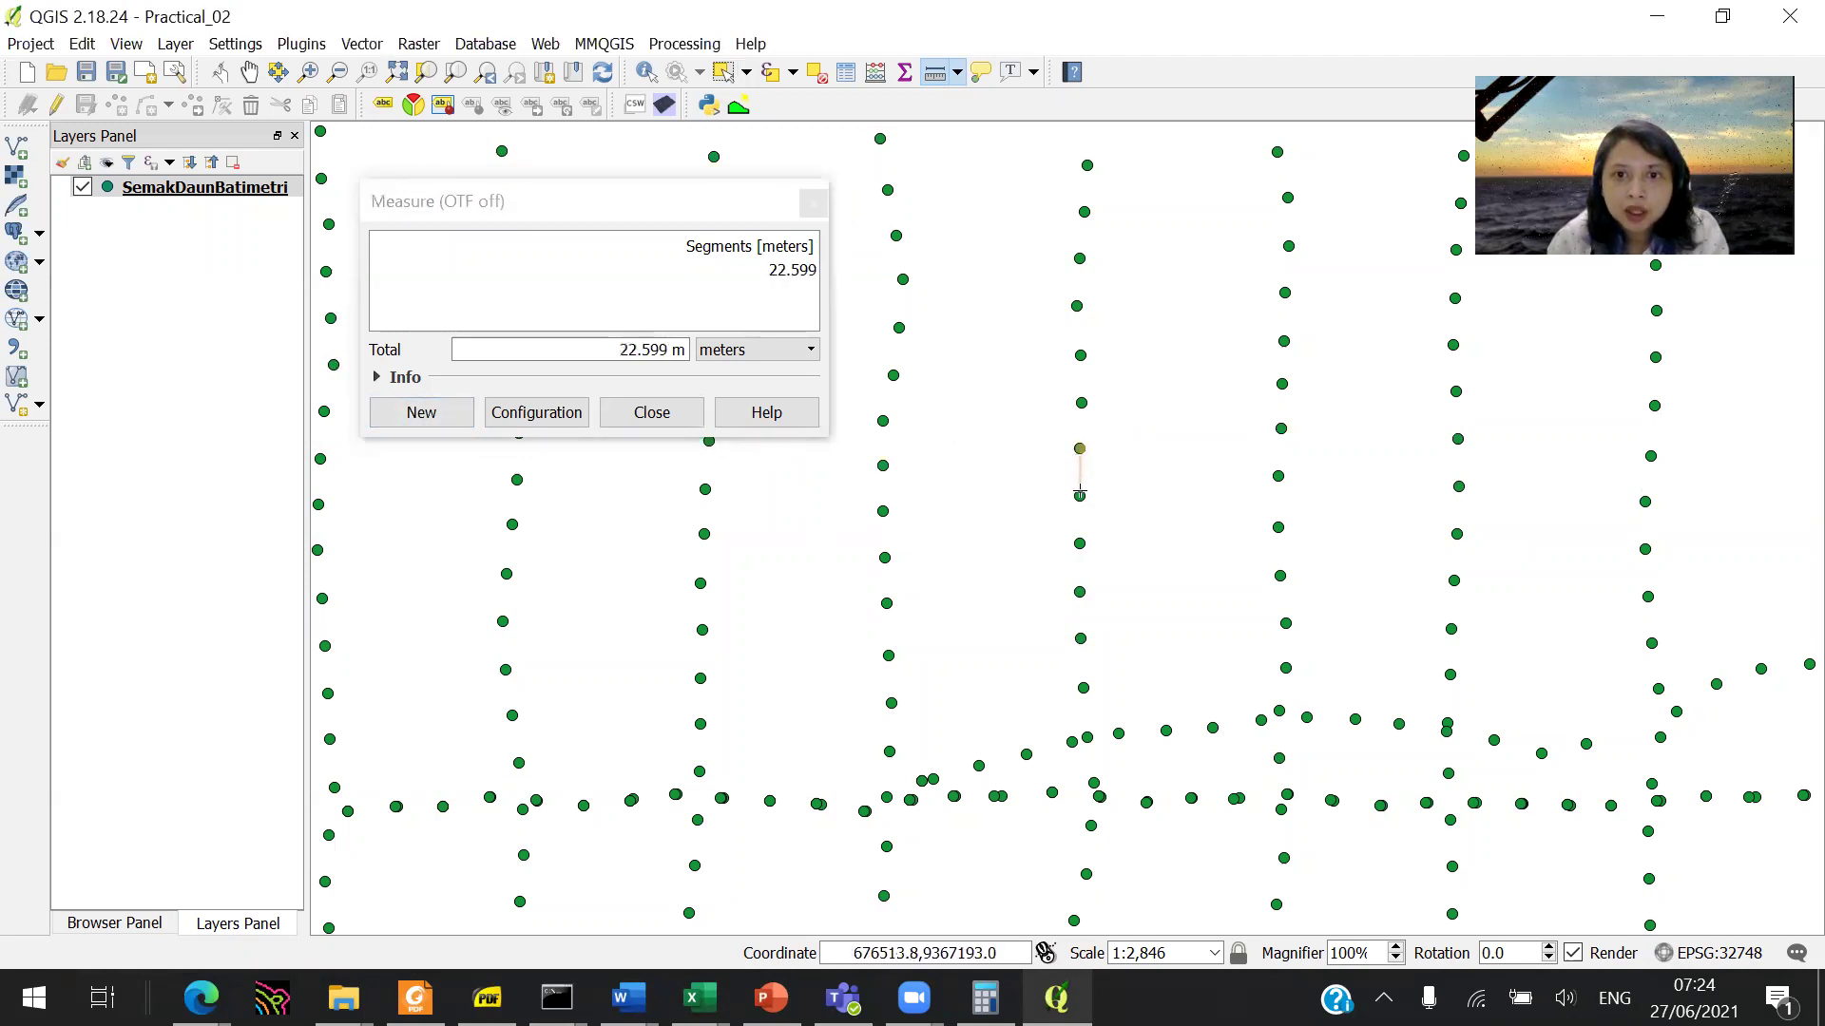
{"action": "left_click", "coordinate": [1078, 495]}
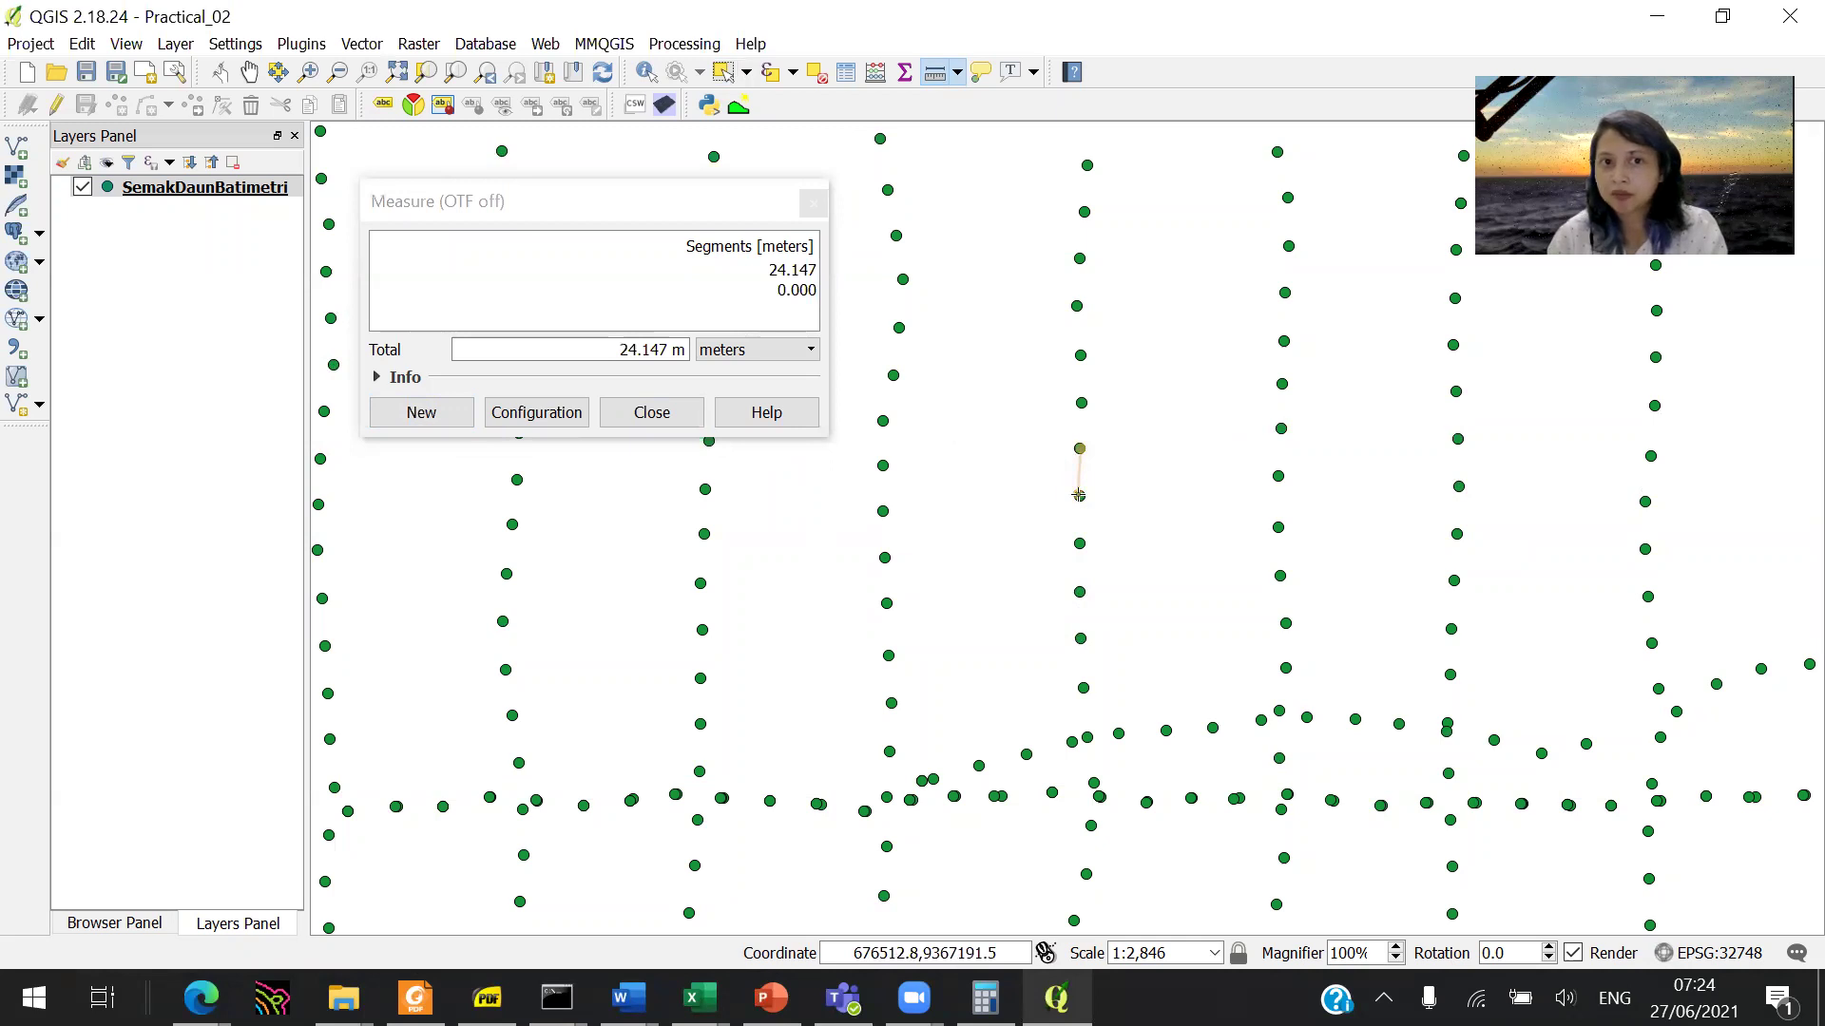
{"action": "left_click", "coordinate": [410, 416]}
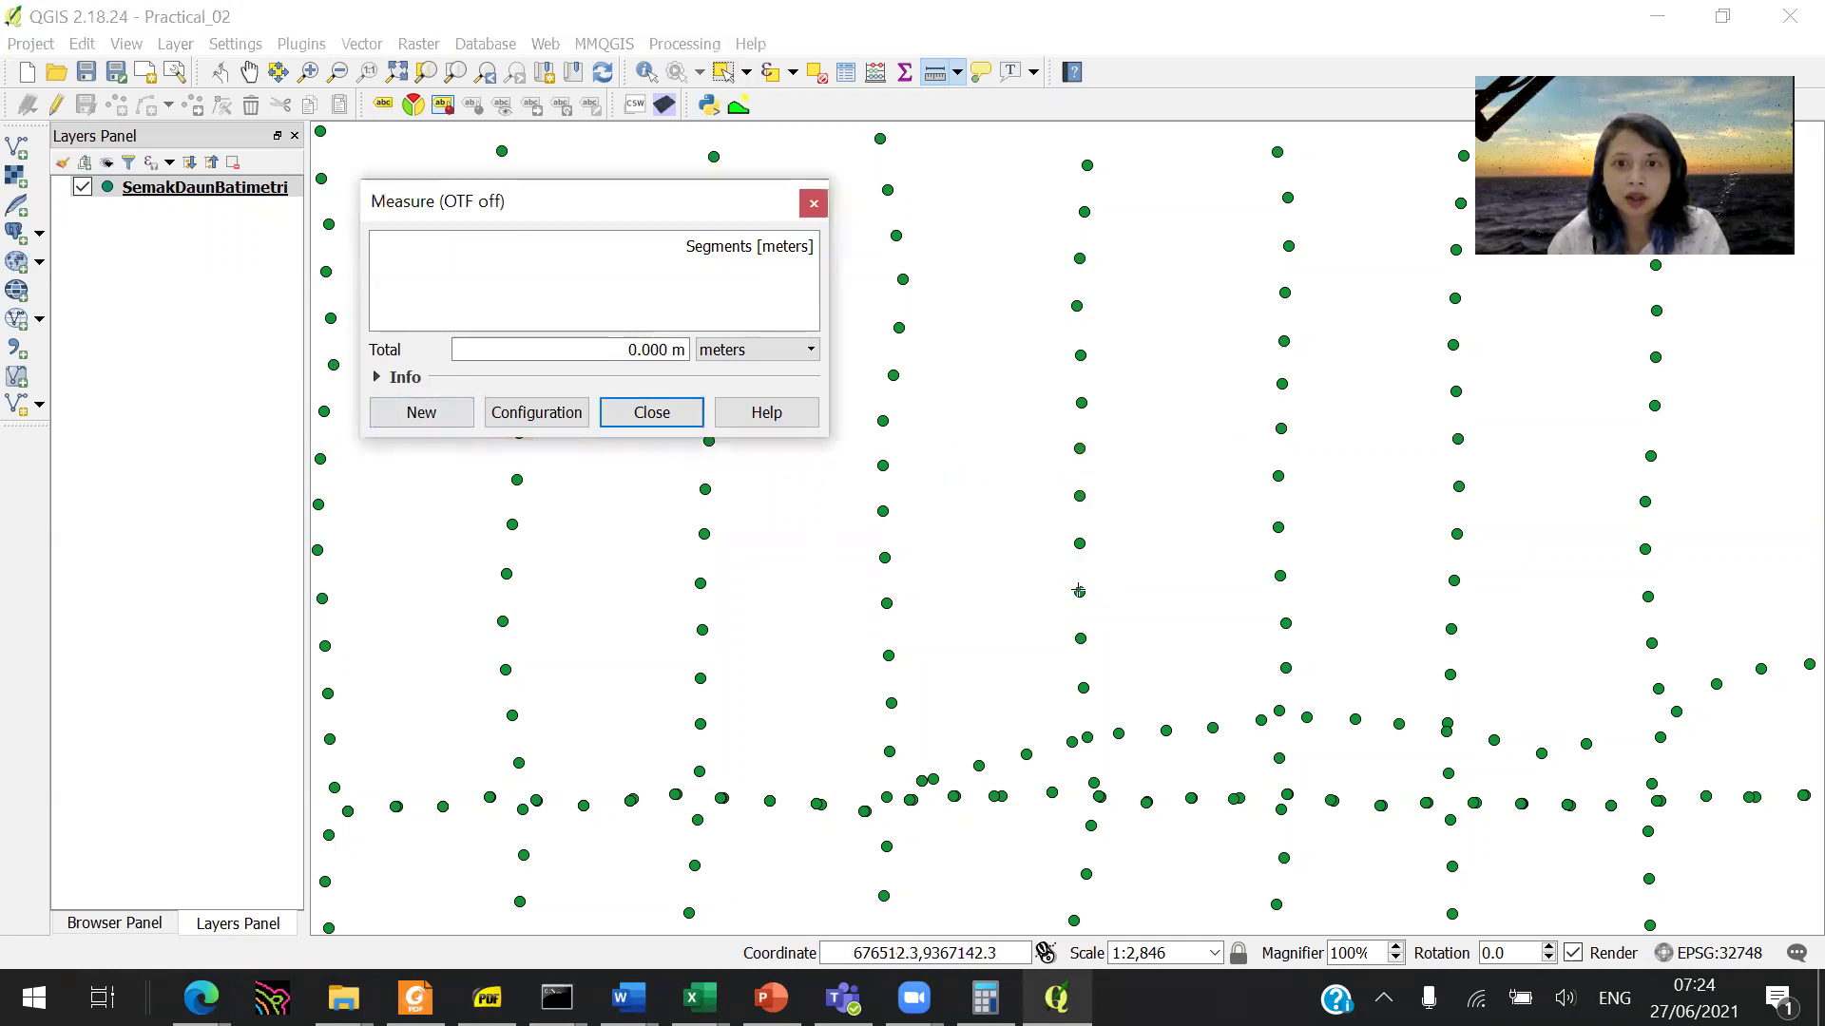
{"action": "left_click", "coordinate": [1080, 592]}
{"action": "left_click", "coordinate": [1080, 542]}
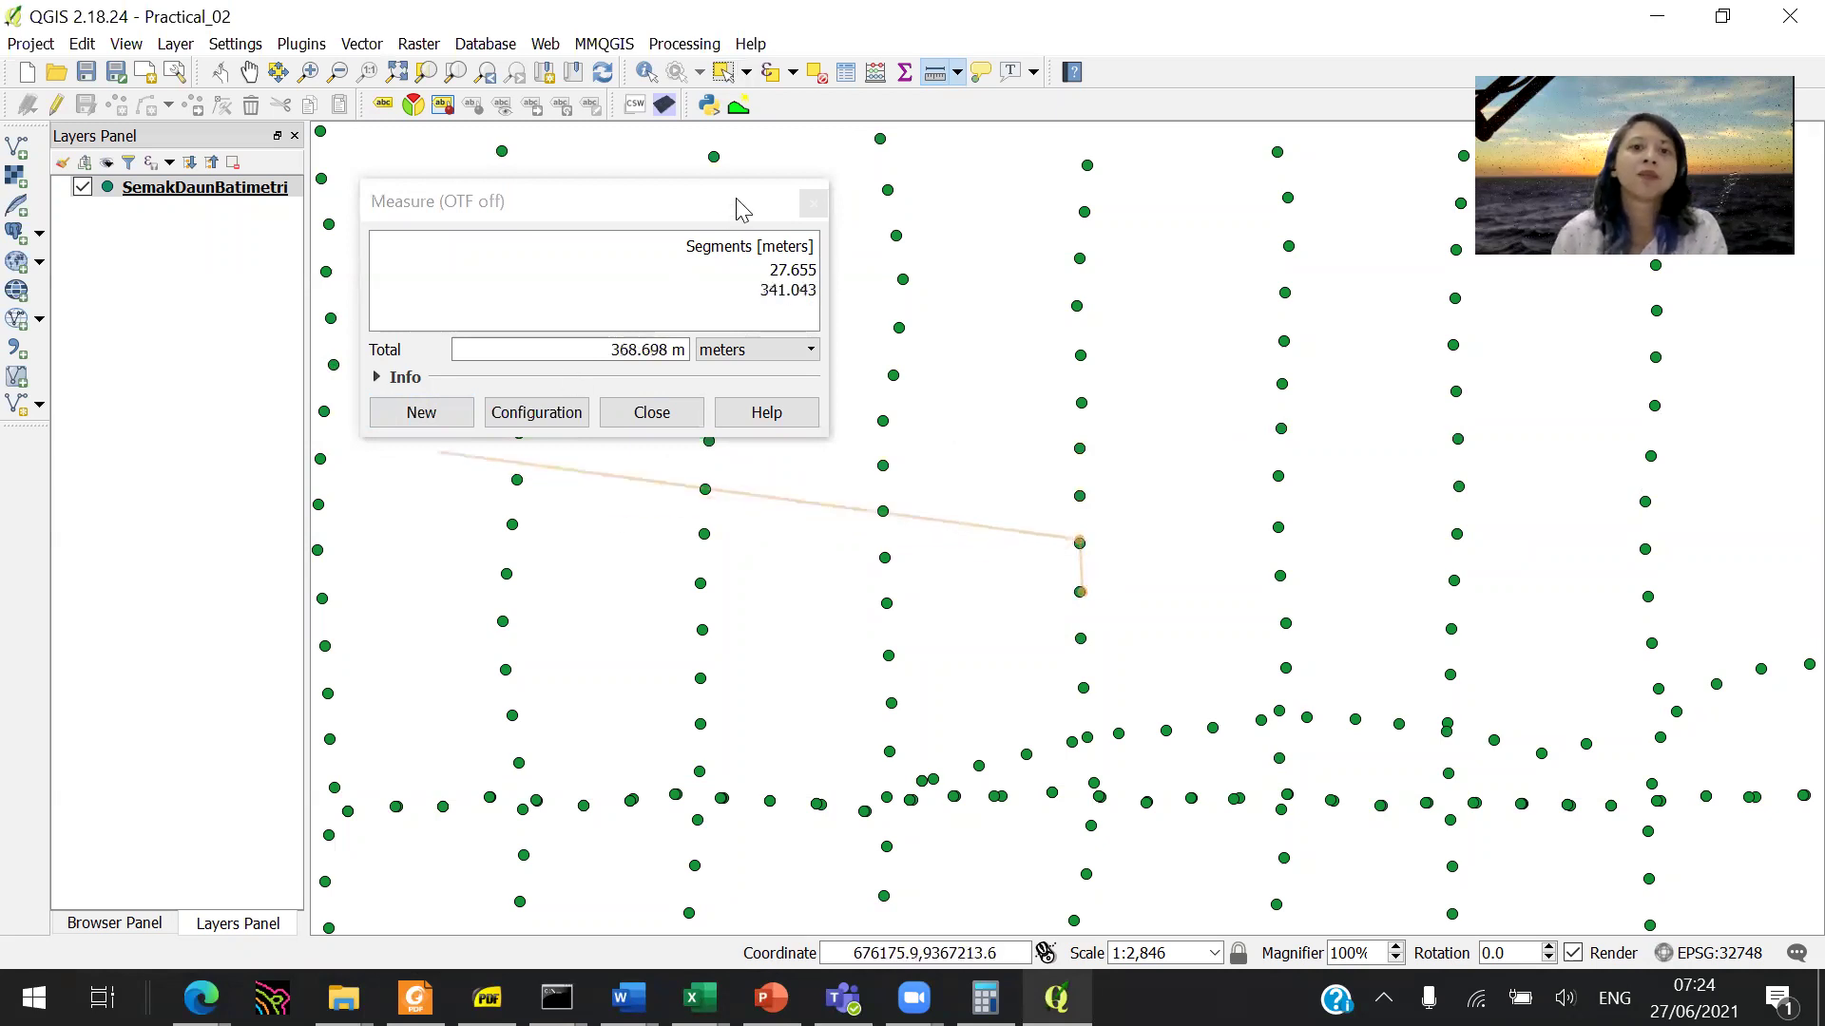
{"action": "left_click", "coordinate": [664, 412]}
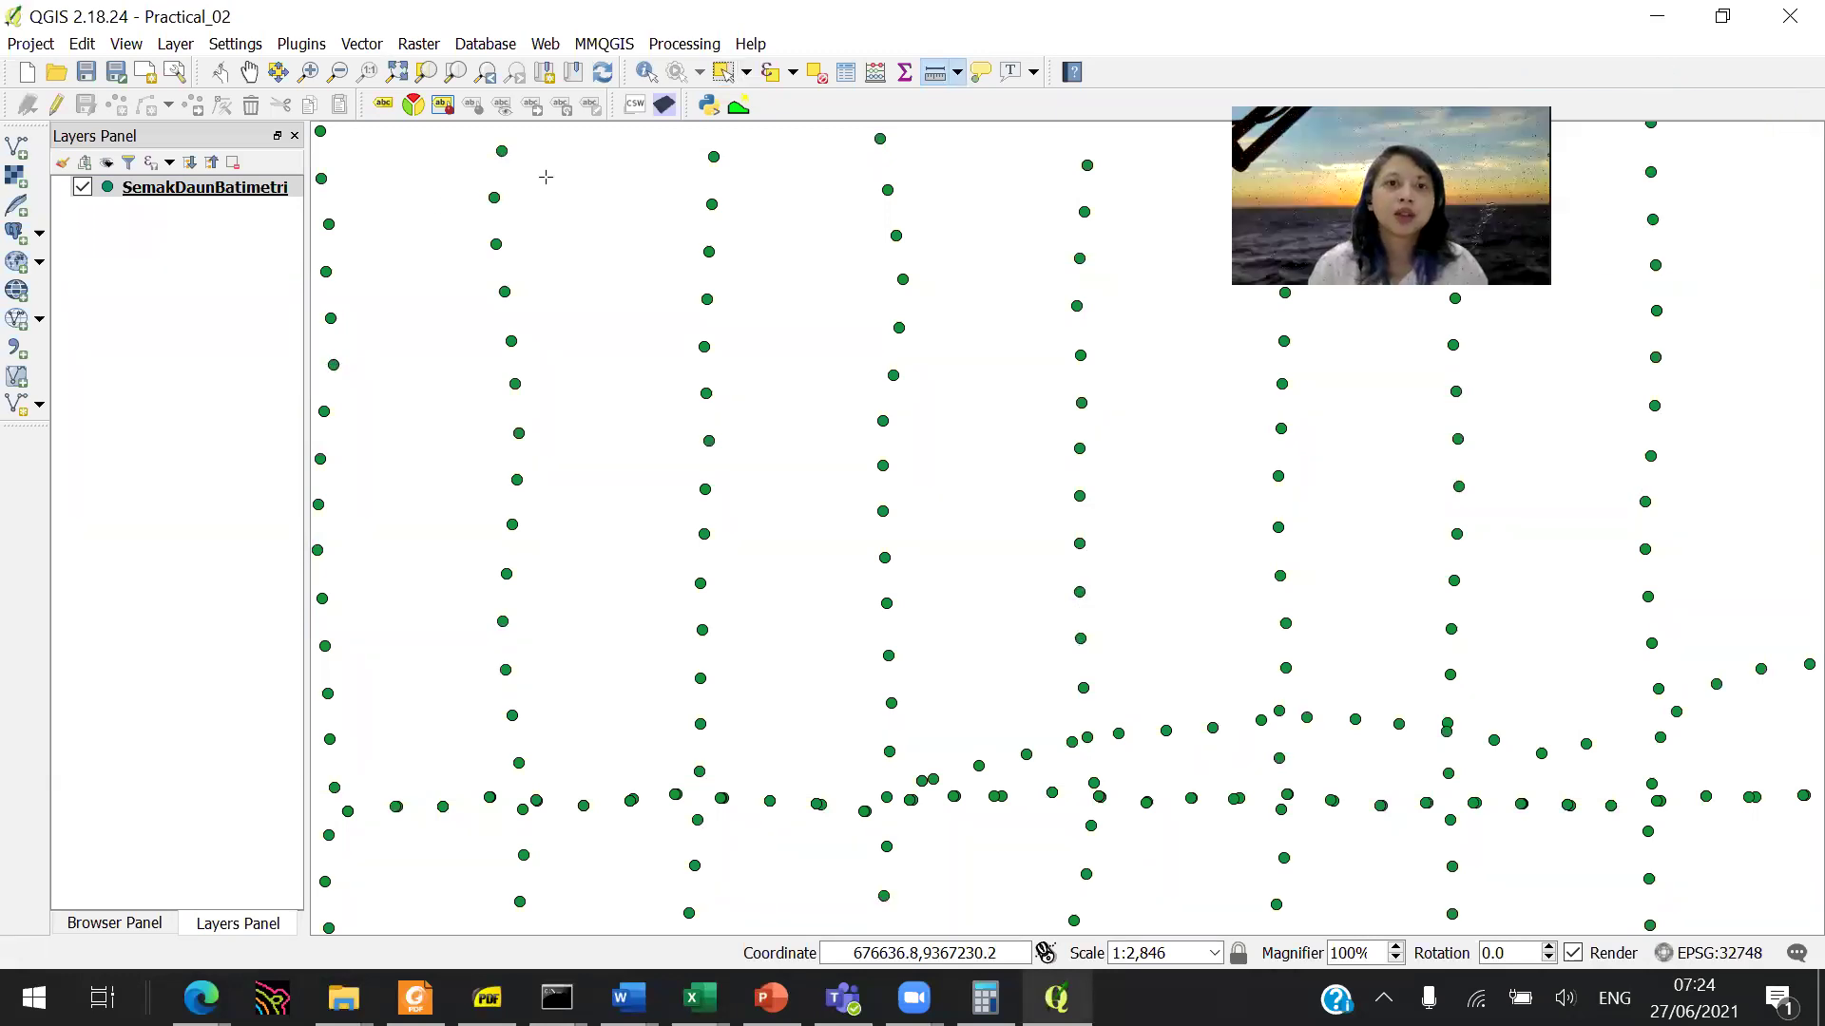
Step: Show the Processing Toolbox, collapse its open groups, and expand the SAGA (2.3.2) provider
{"action": "left_click", "coordinate": [685, 44]}
{"action": "left_click", "coordinate": [722, 73]}
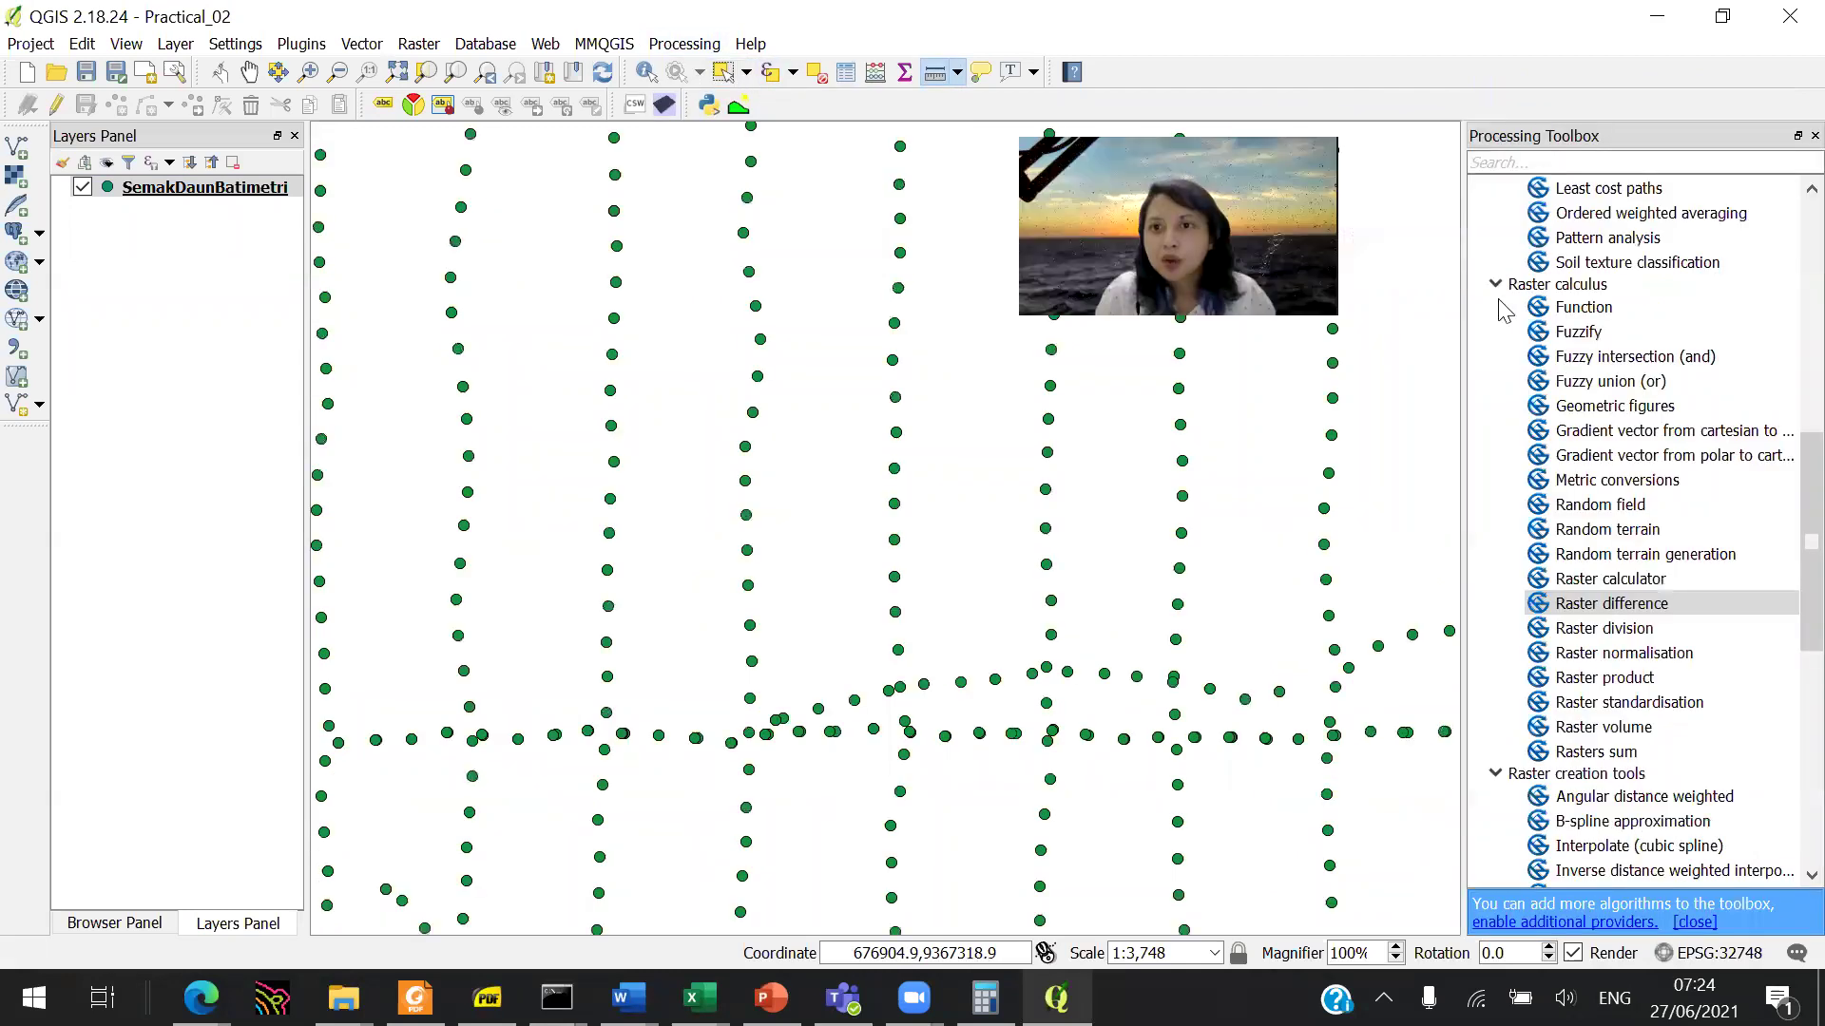
{"action": "left_click", "coordinate": [1495, 284]}
{"action": "scroll", "coordinate": [1498, 599], "scroll_direction": "up", "scroll_amount": 7}
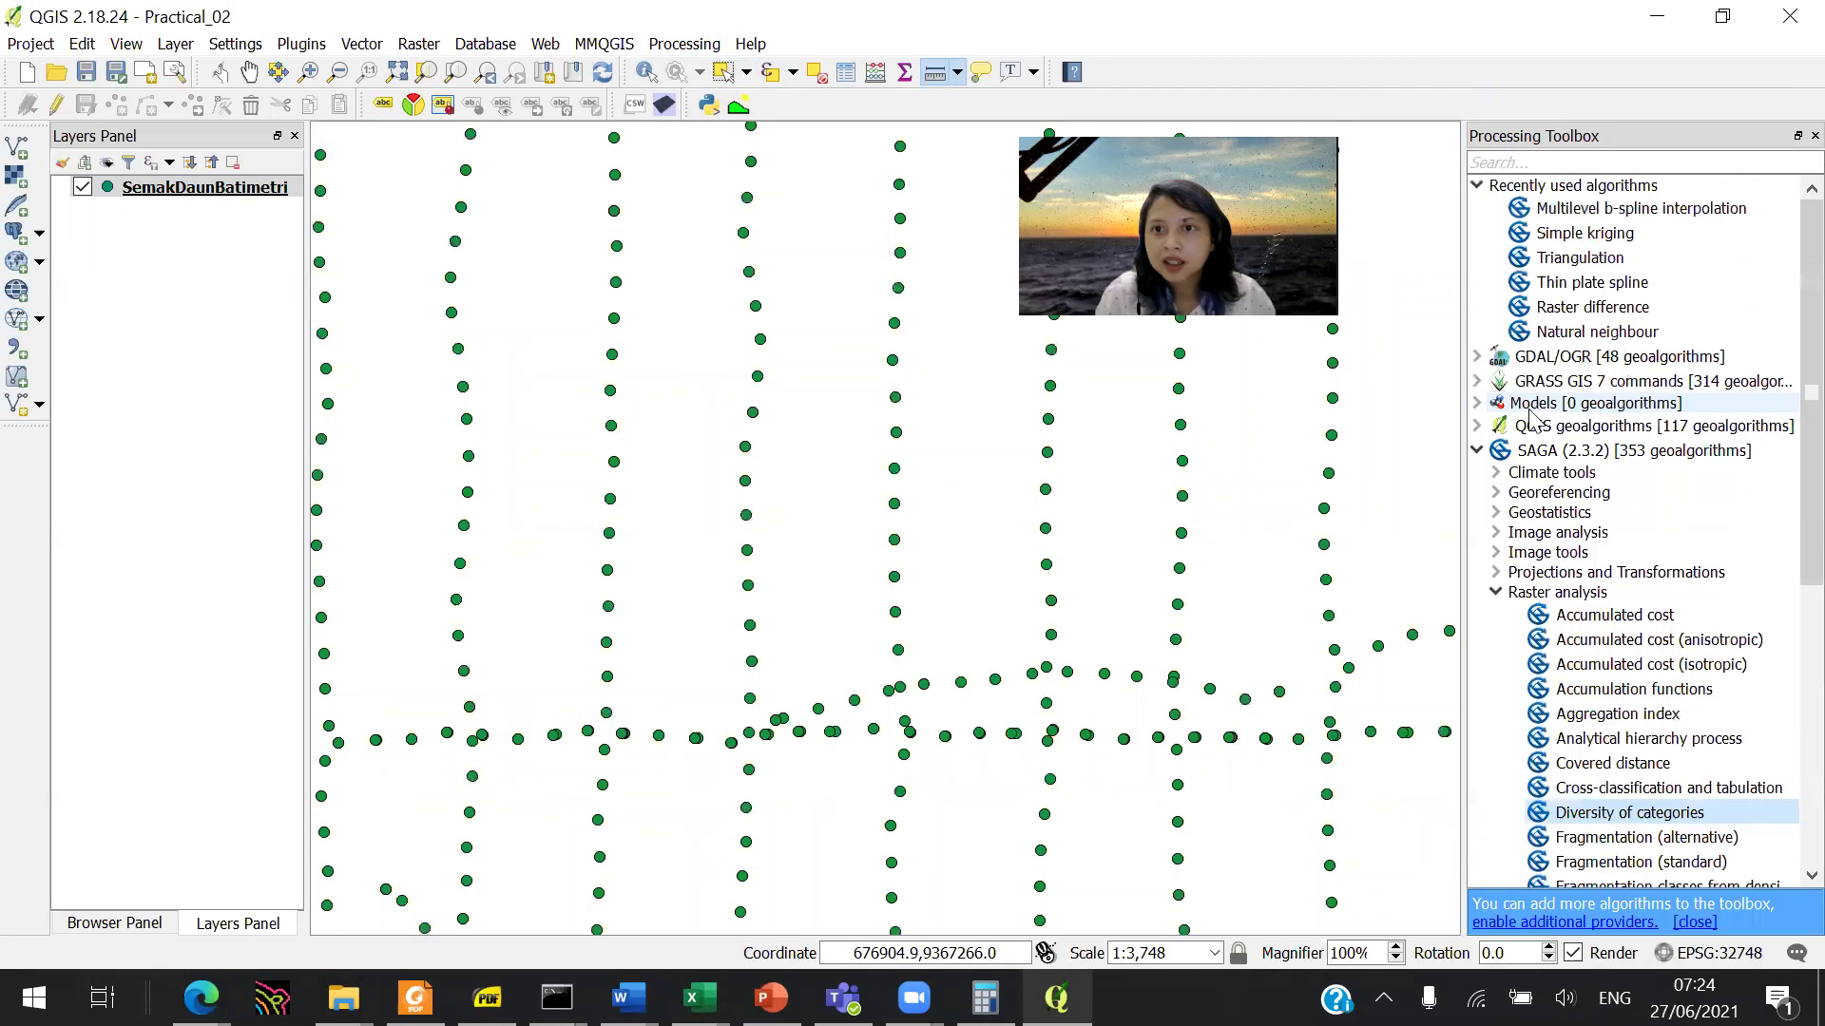
{"action": "left_click", "coordinate": [1496, 594]}
{"action": "left_click", "coordinate": [1477, 450]}
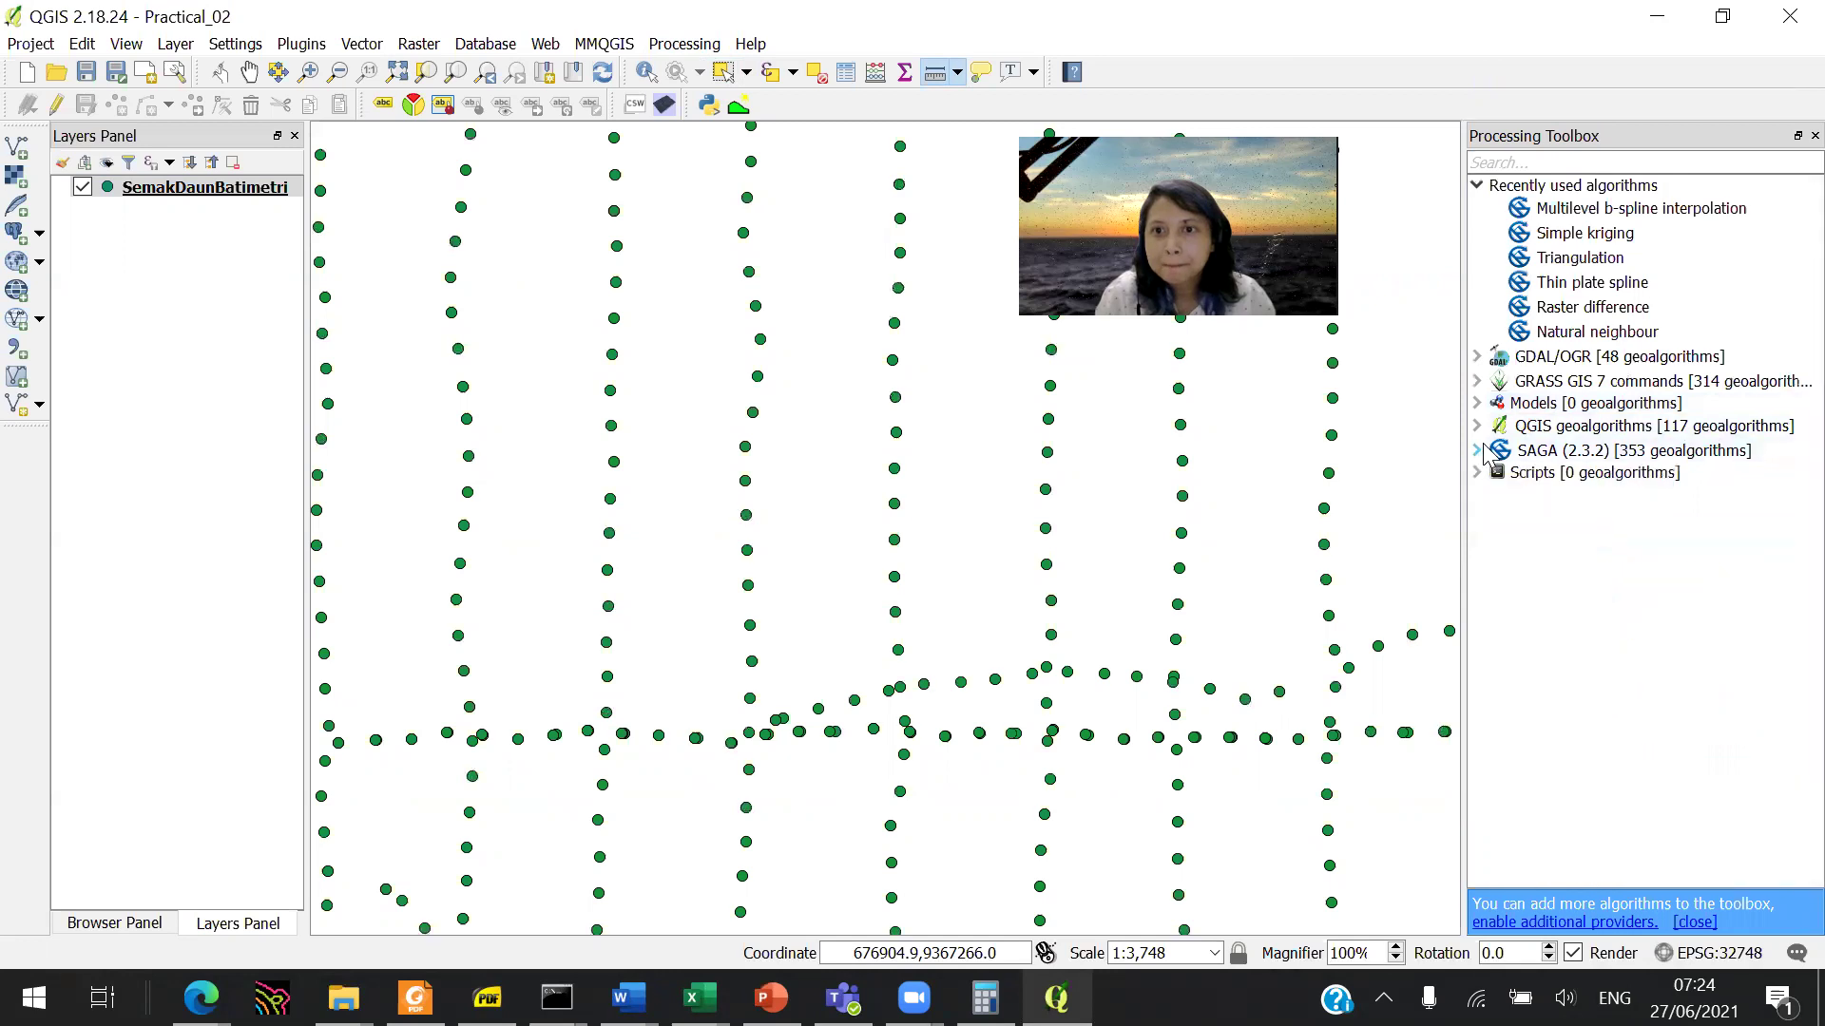
{"action": "left_click", "coordinate": [1477, 186]}
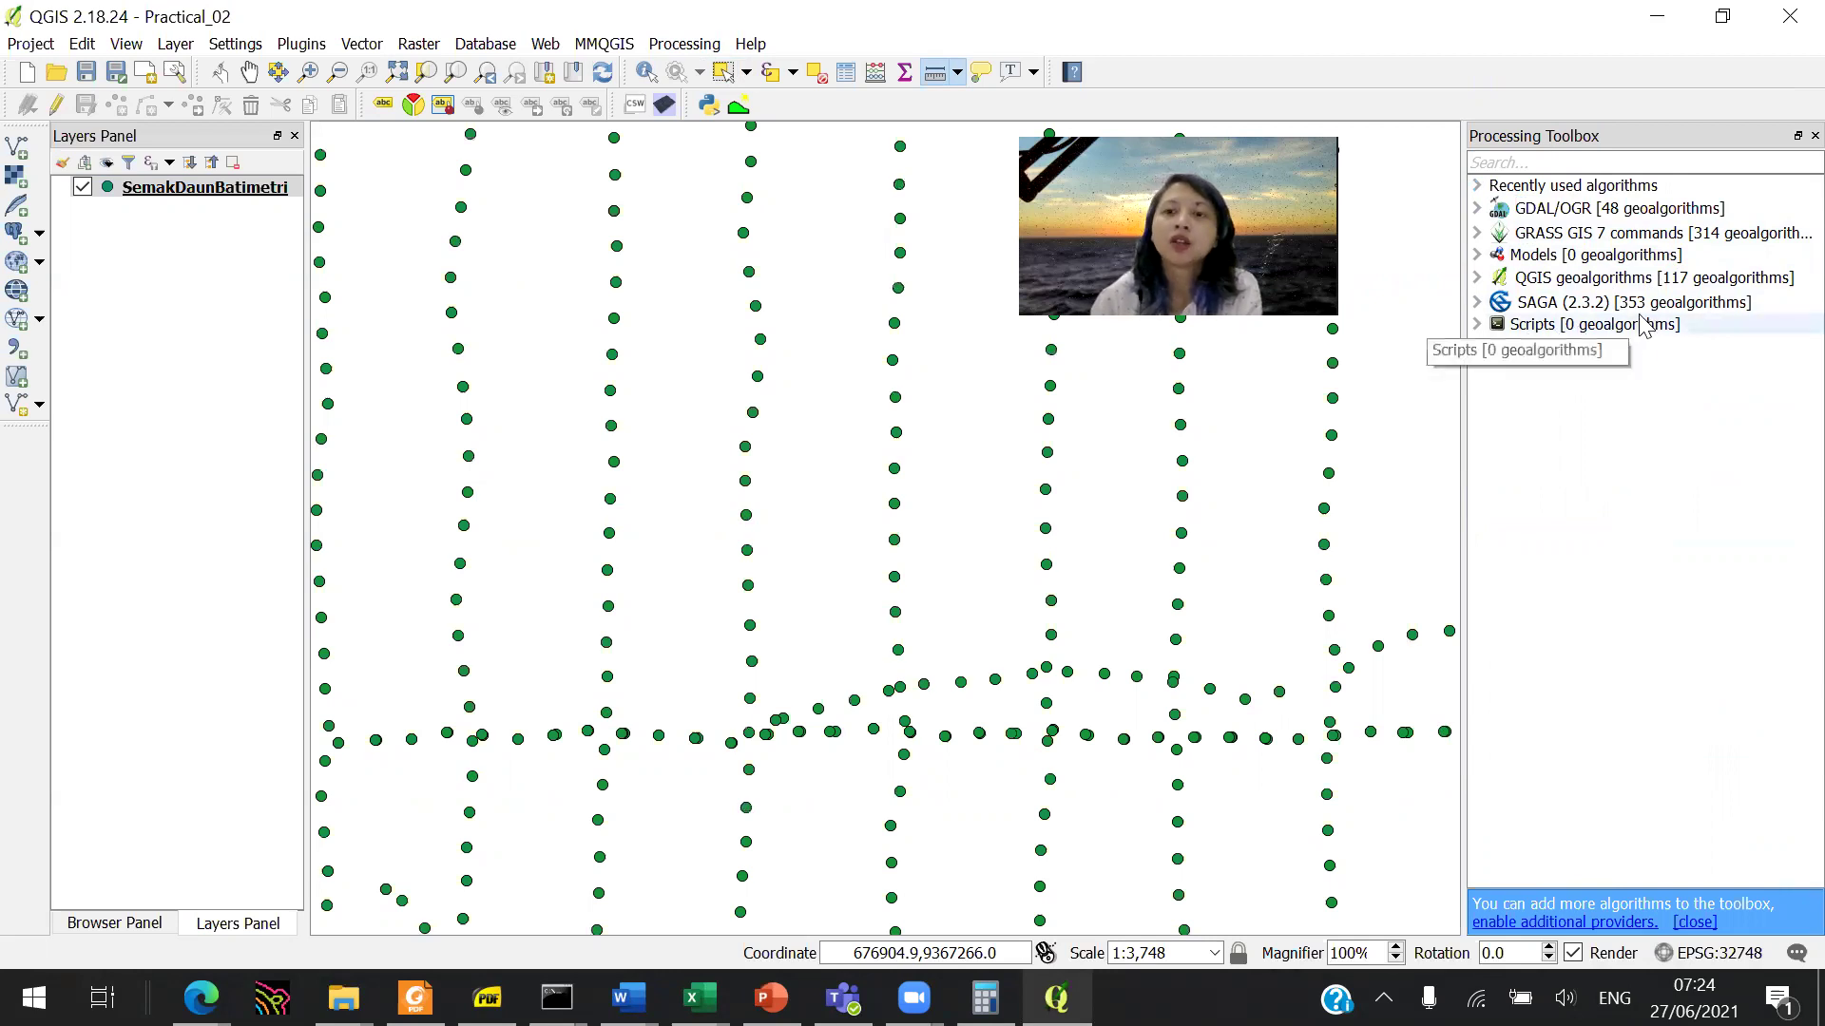
{"action": "double_click", "coordinate": [1594, 311]}
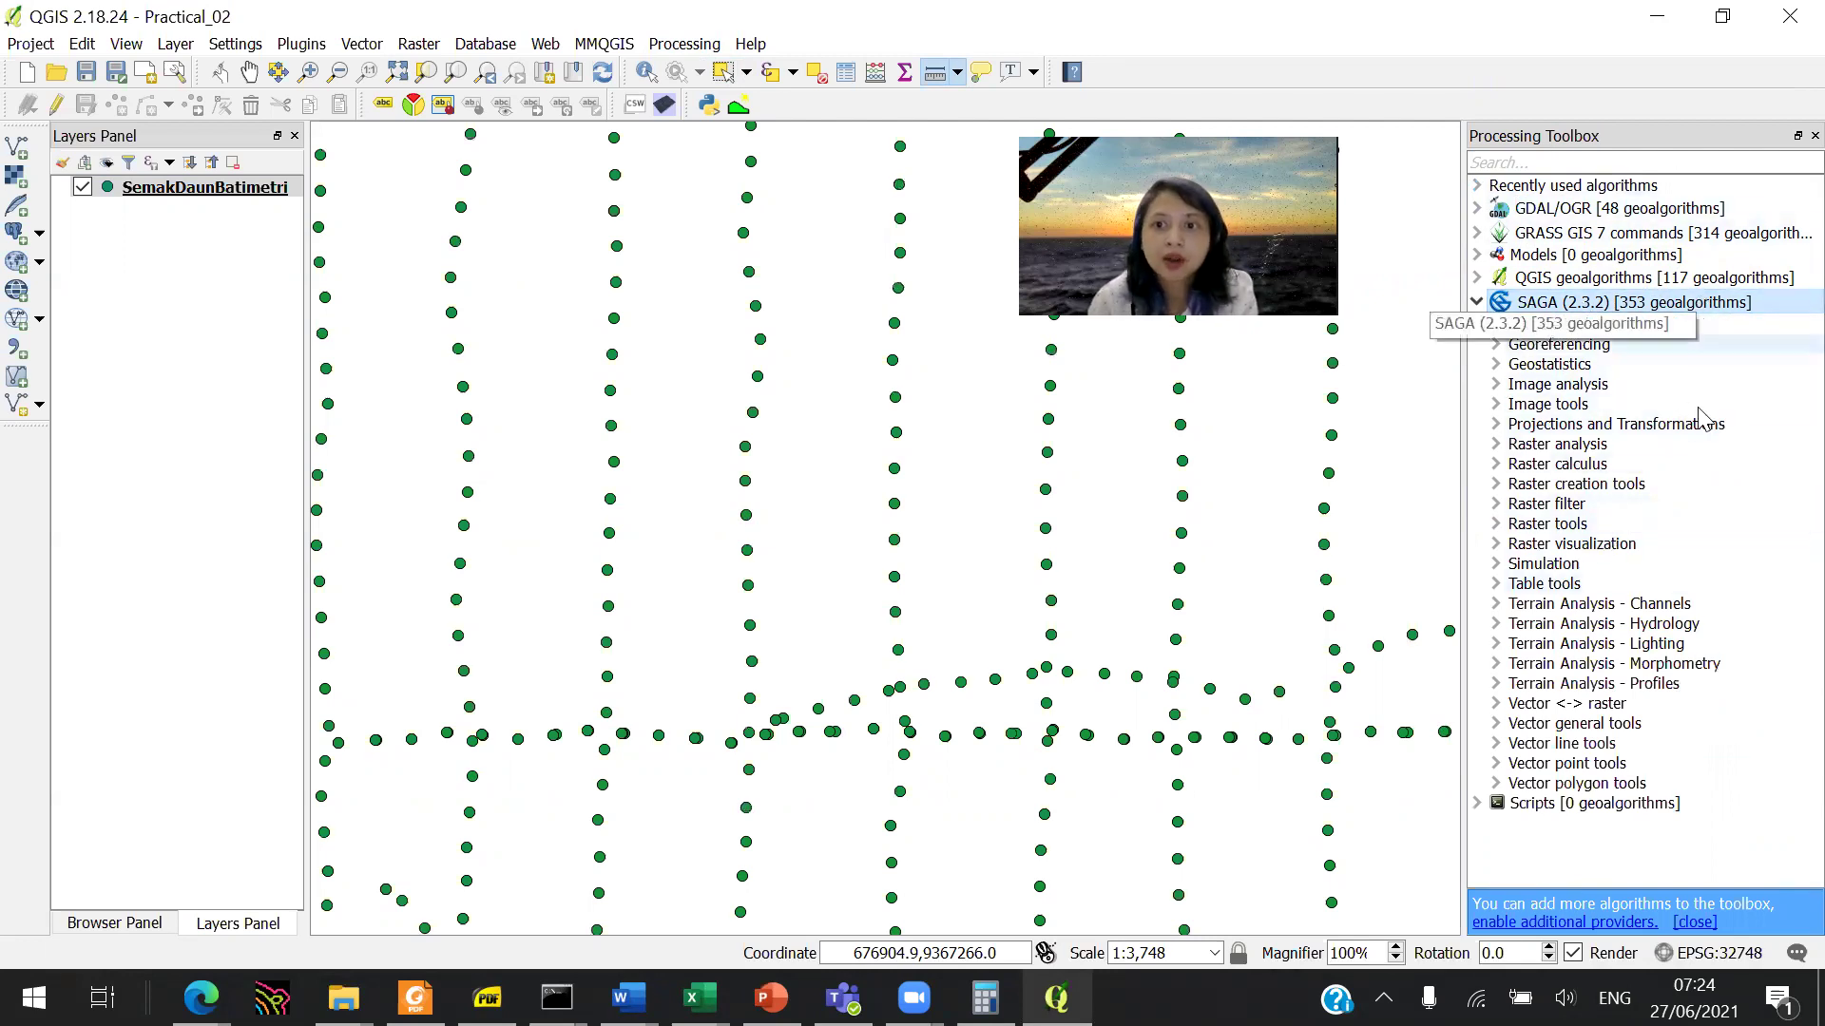
Step: Expand SAGA Raster creation tools, review IDW, natural neighbour and kriging, and select Thin plate spline
{"action": "double_click", "coordinate": [1679, 484]}
{"action": "scroll", "coordinate": [1682, 480], "scroll_direction": "down", "scroll_amount": 3}
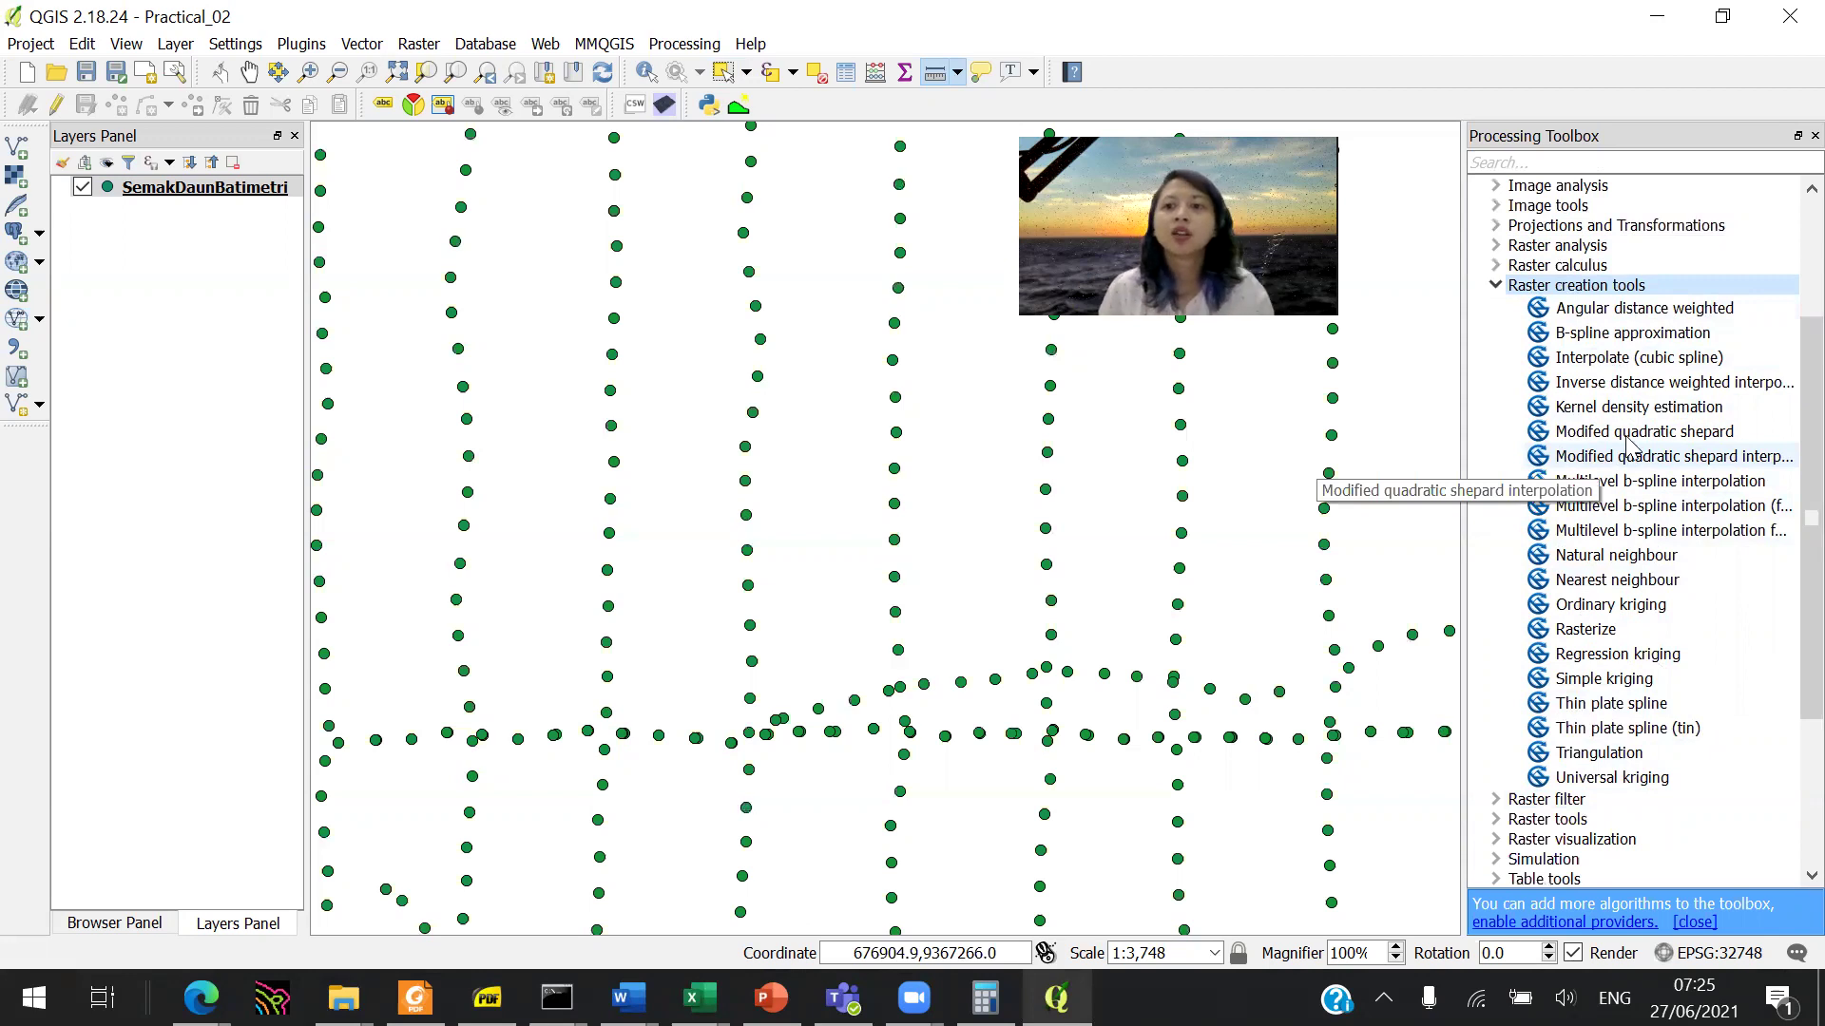
{"action": "left_click", "coordinate": [1714, 385]}
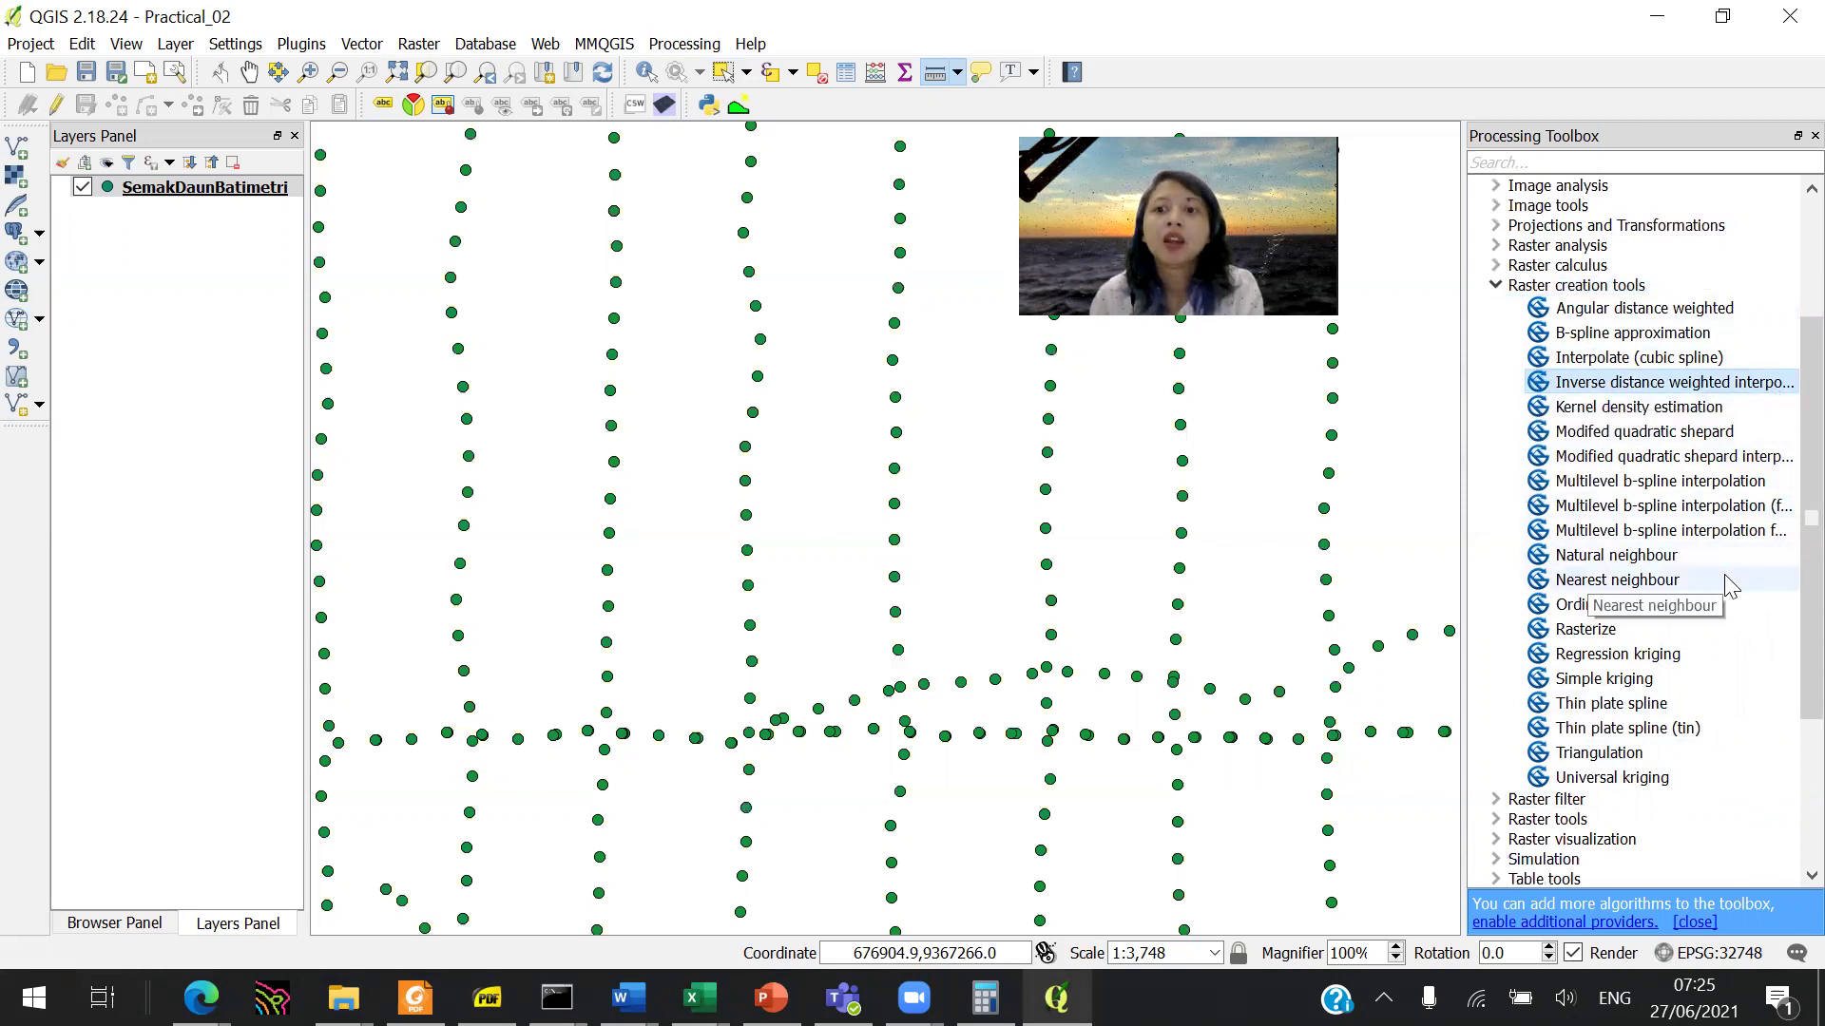
{"action": "left_click", "coordinate": [1707, 556]}
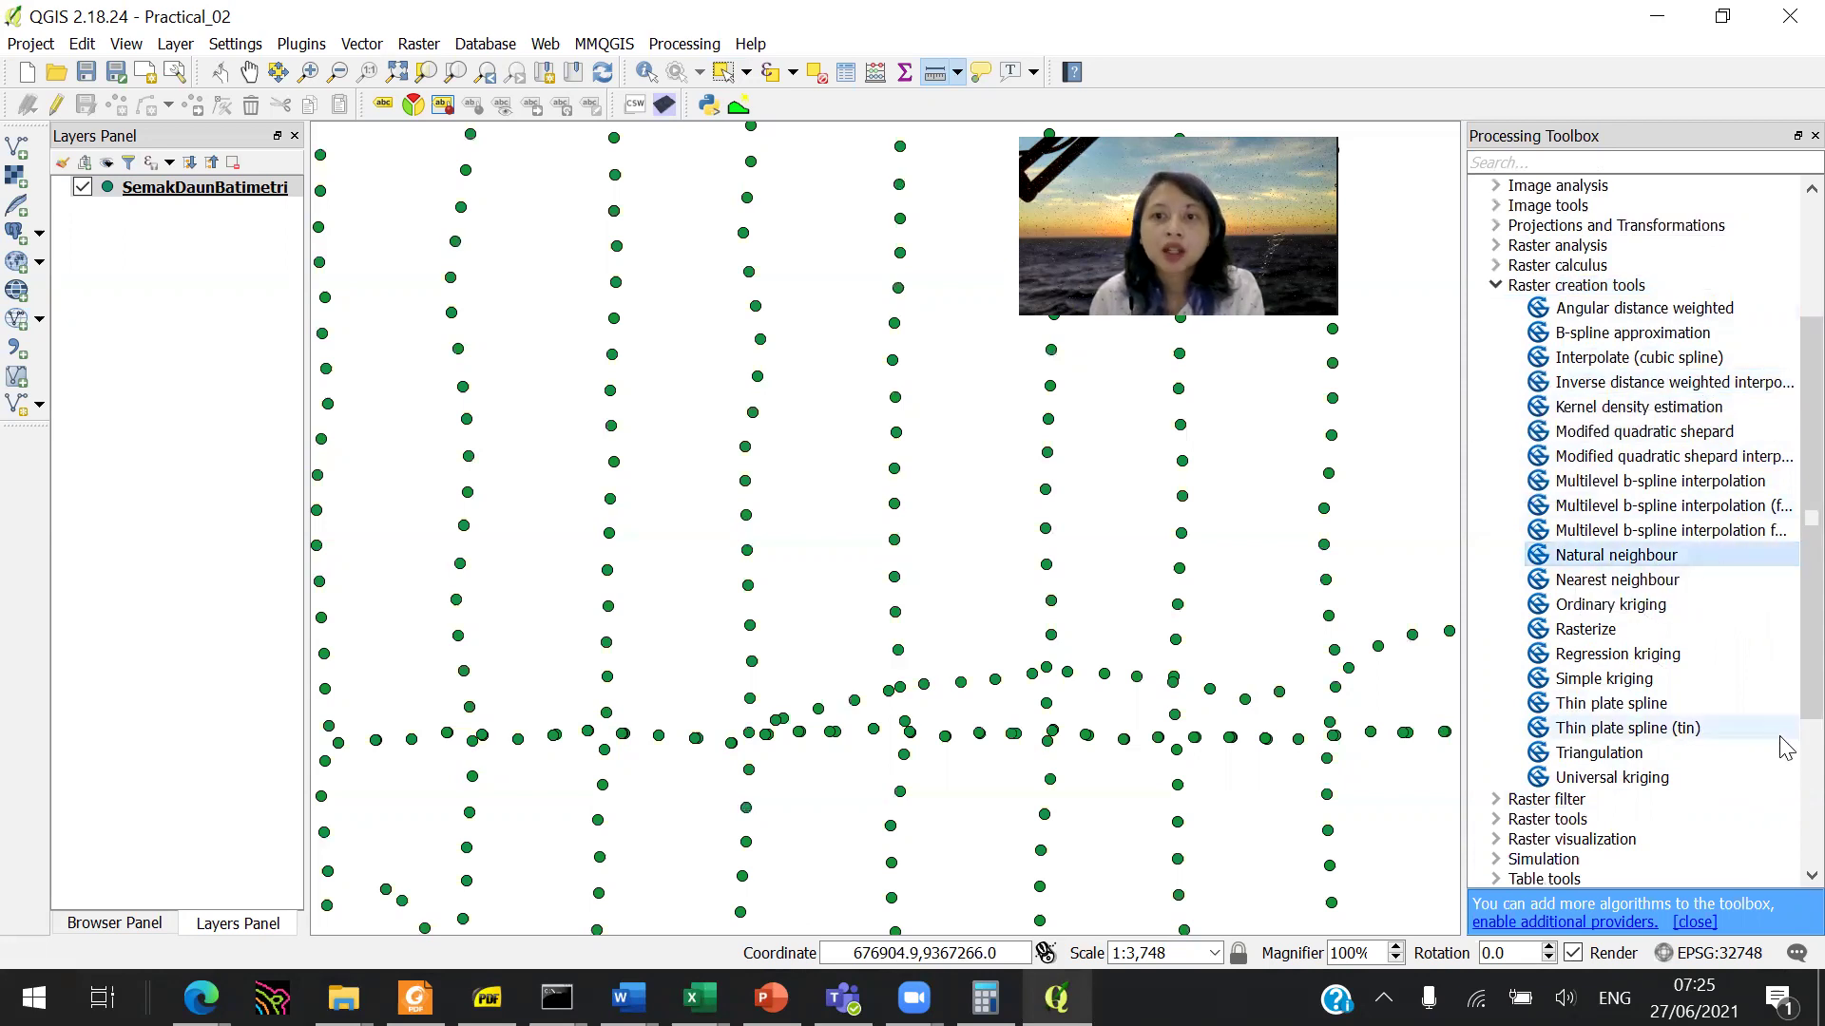
{"action": "left_click", "coordinate": [1712, 686]}
{"action": "left_click", "coordinate": [1728, 701]}
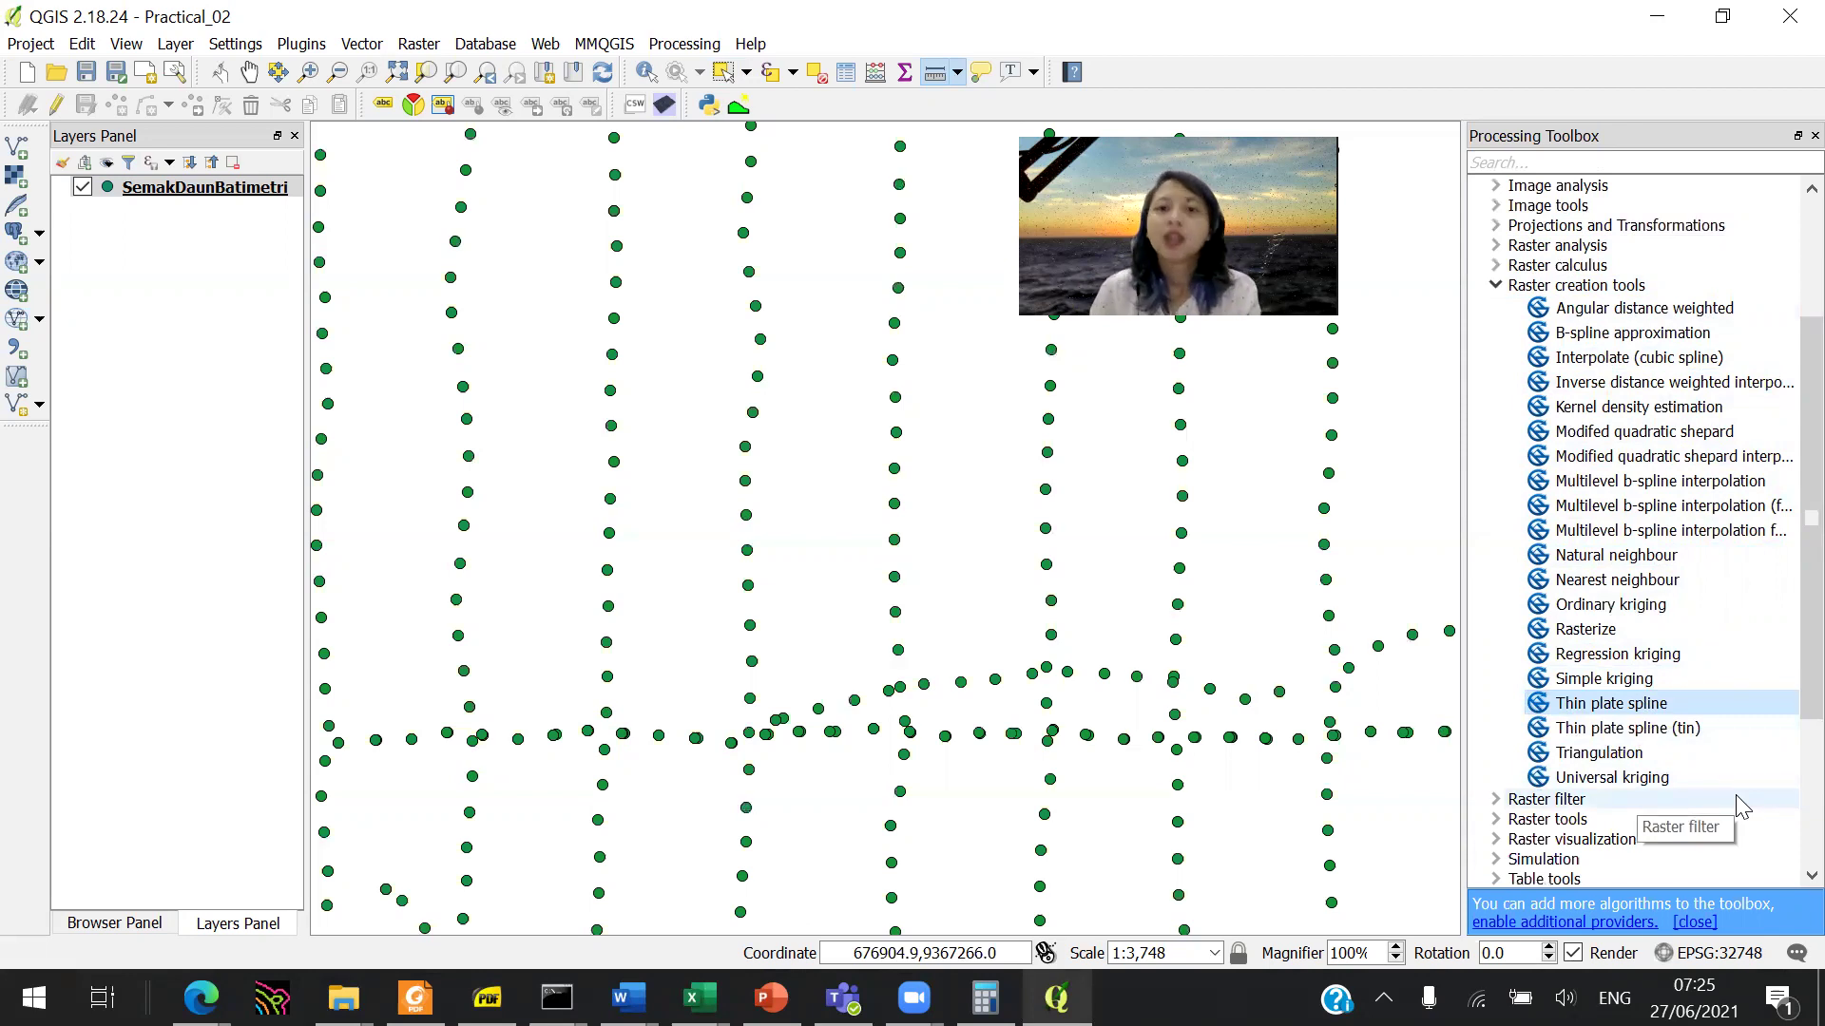
Step: Open Thin plate spline with SemakDaunBatimetri as input points and depth_corr as the attribute
{"action": "double_click", "coordinate": [1728, 713]}
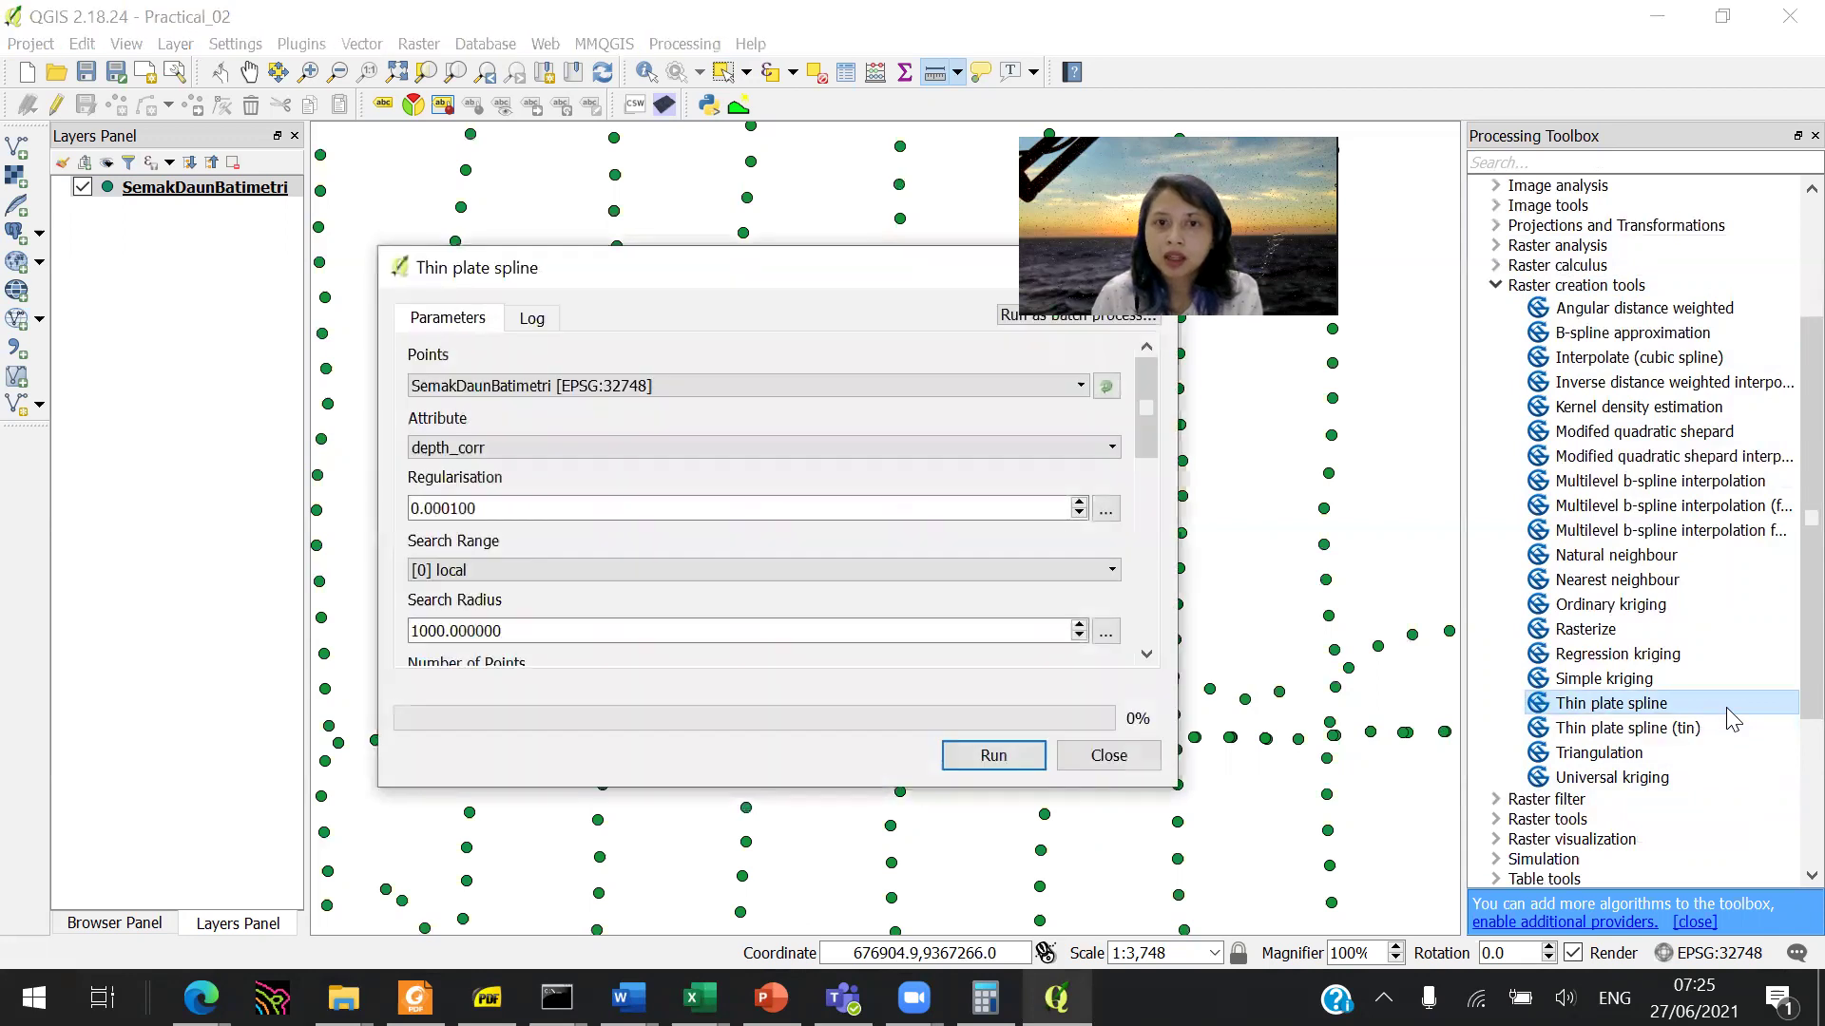
{"action": "left_click", "coordinate": [670, 387]}
{"action": "left_click", "coordinate": [664, 407]}
{"action": "left_click", "coordinate": [670, 452]}
{"action": "left_click", "coordinate": [644, 466]}
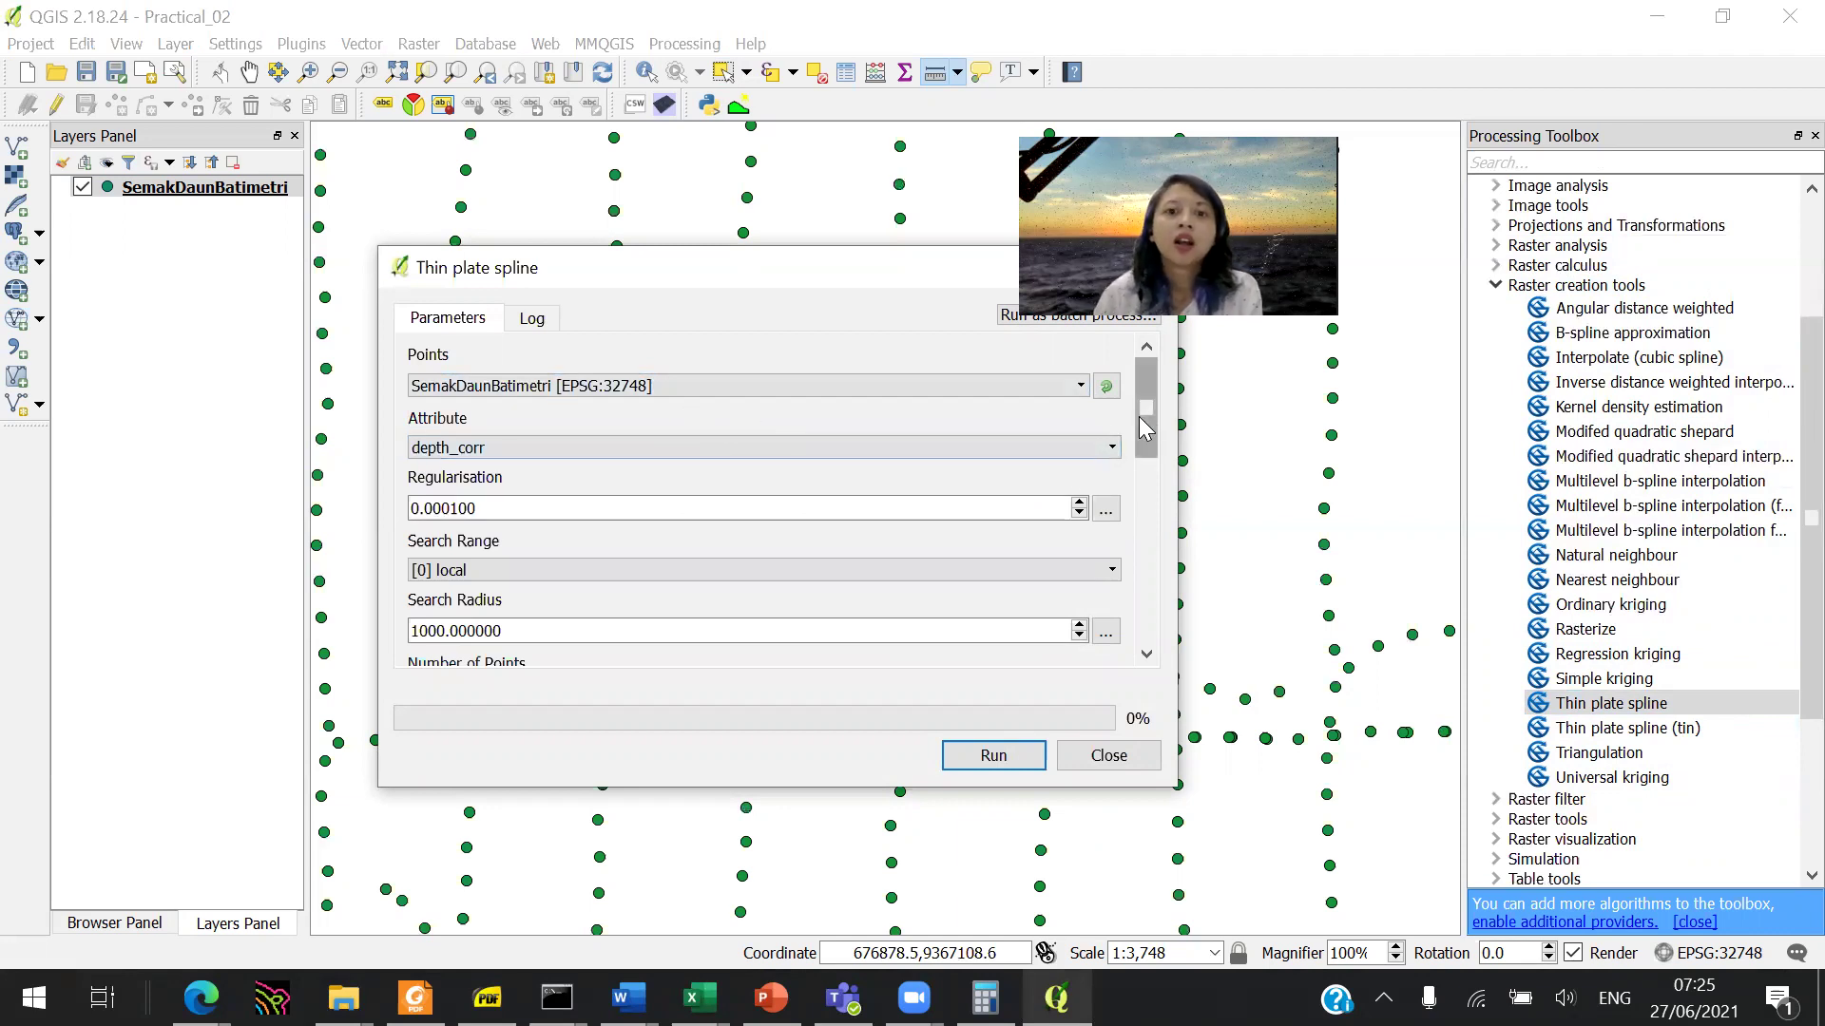
Step: Change the search radius from 1000 to 200, keeping cell size 100
{"action": "left_click_drag", "start_coordinate": [1146, 411], "coordinate": [1149, 471]}
{"action": "double_click", "coordinate": [700, 435]}
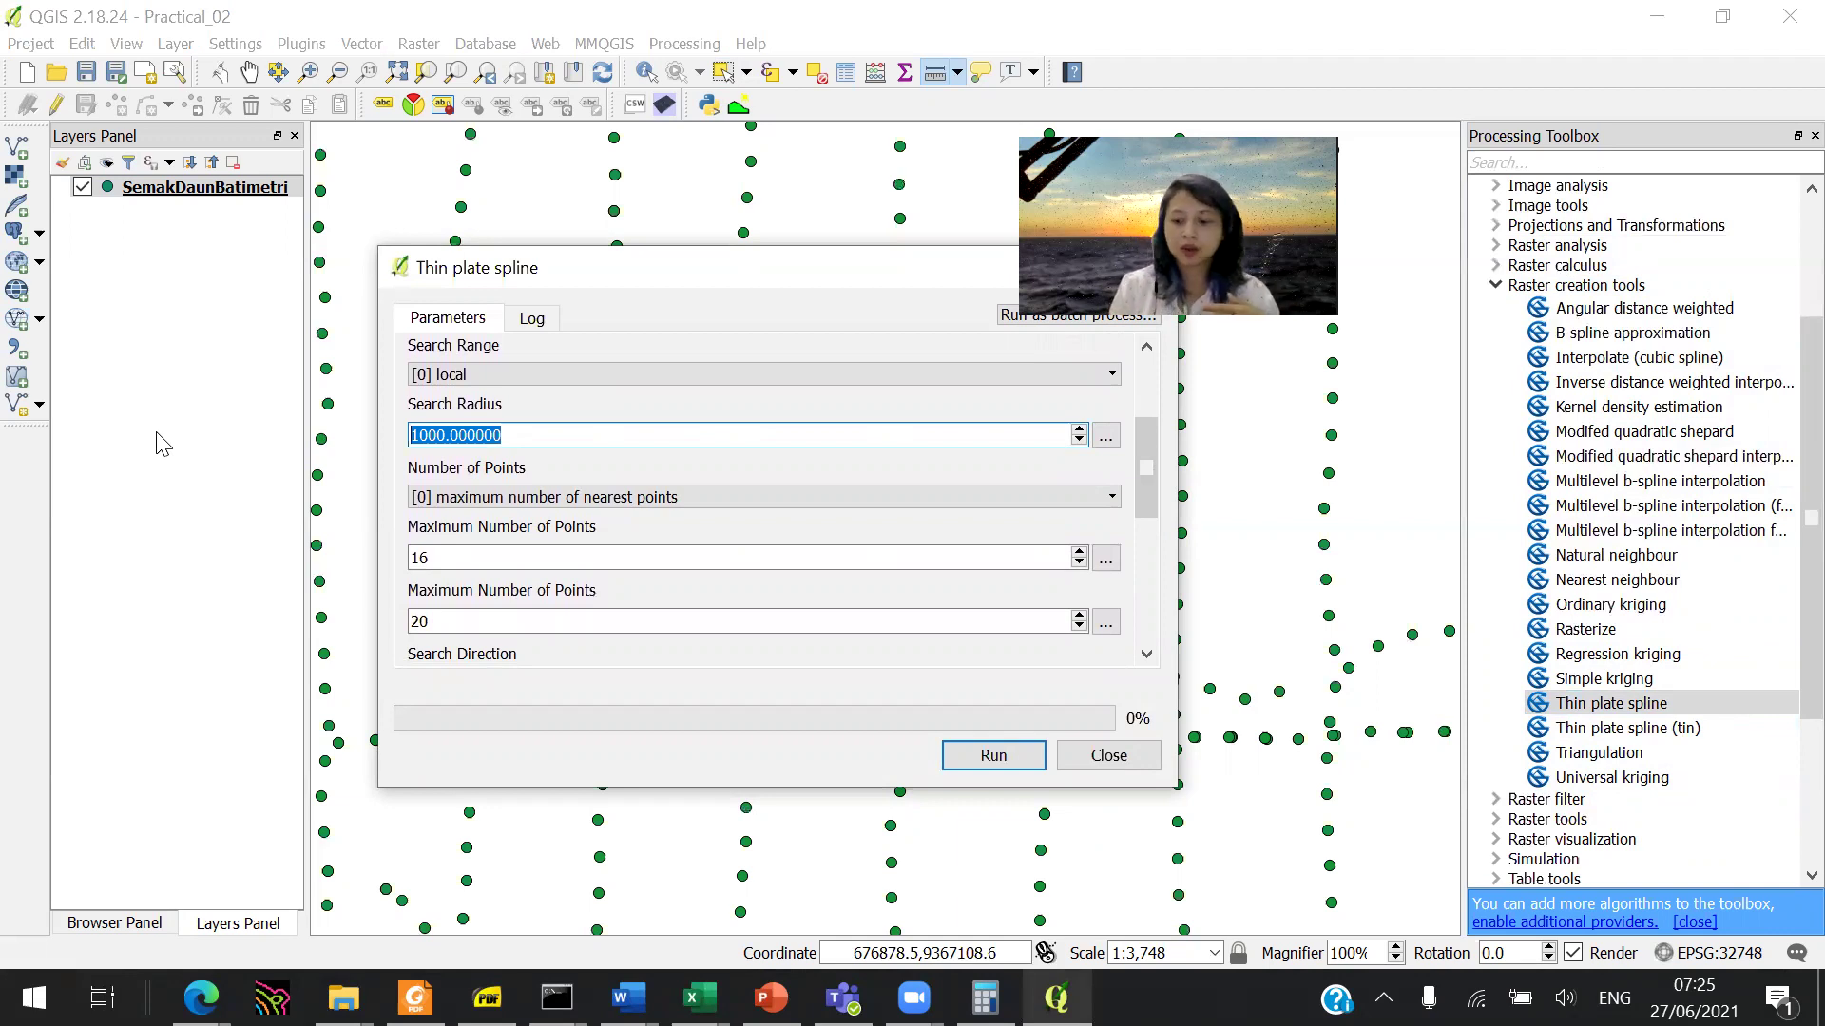
{"action": "type", "text": "2"}
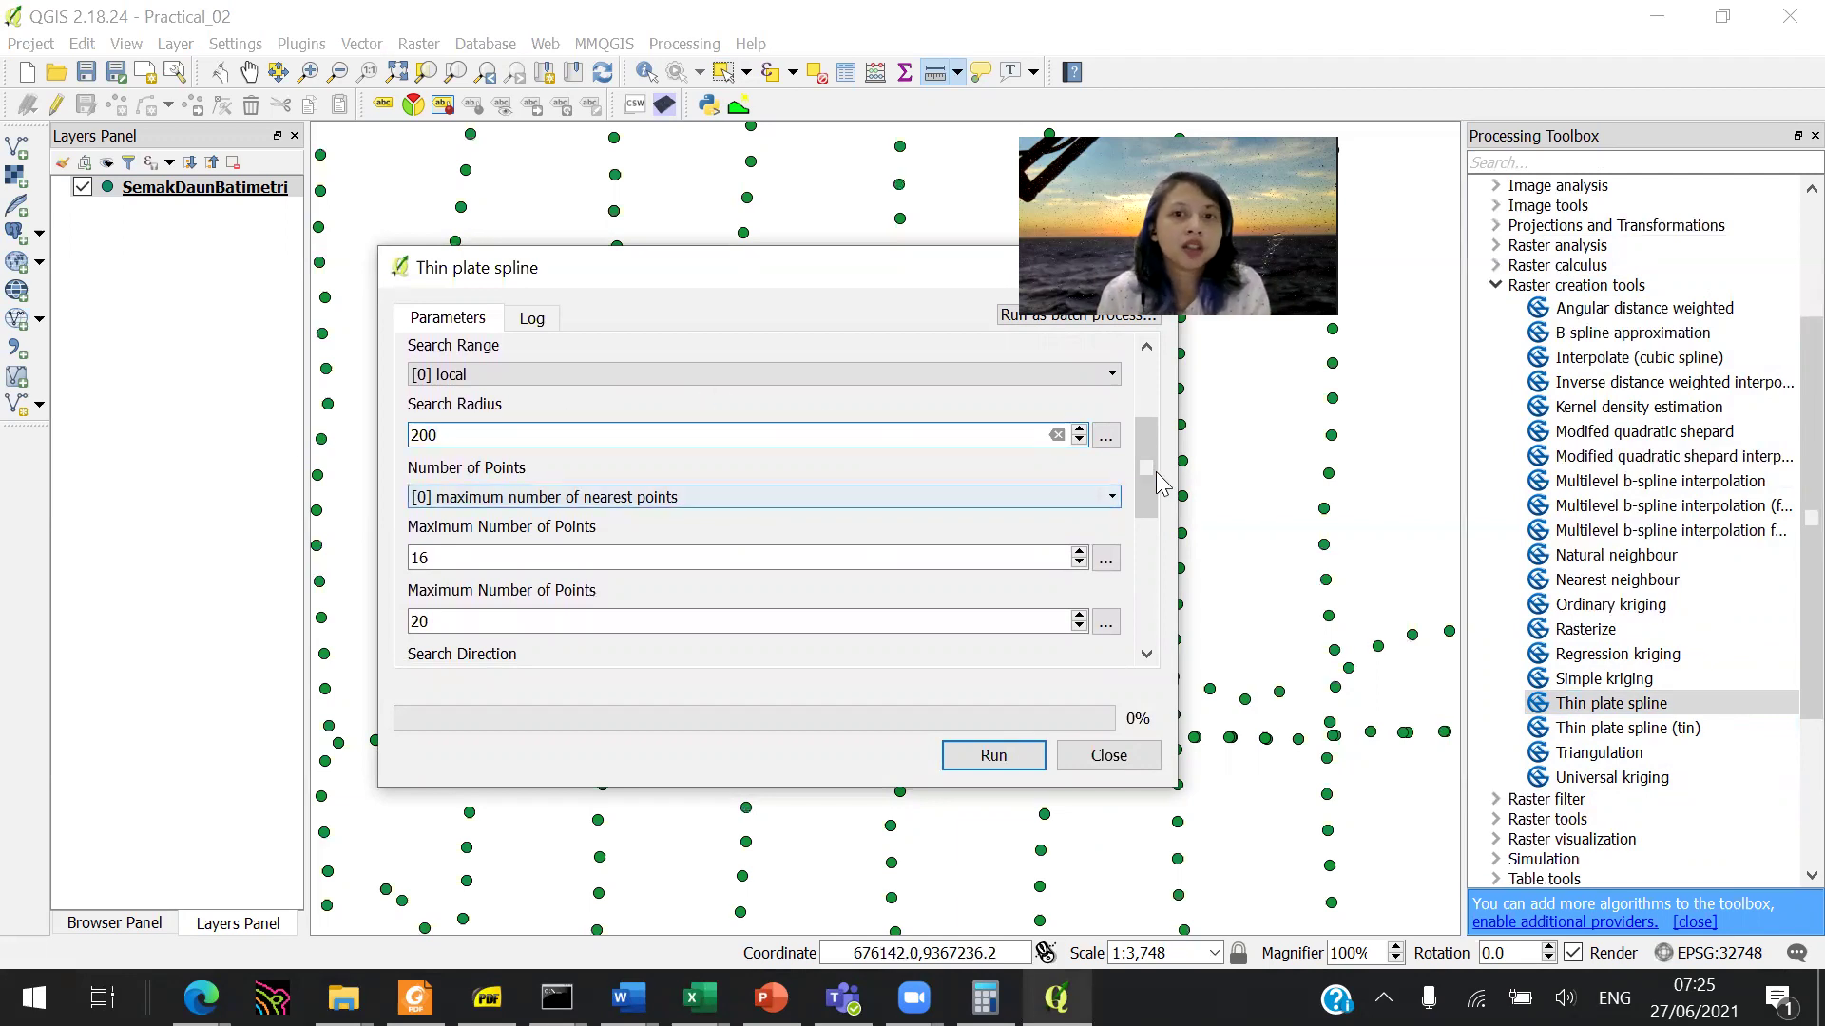
{"action": "left_click_drag", "start_coordinate": [1147, 465], "coordinate": [1167, 578]}
{"action": "left_click", "coordinate": [602, 471]}
{"action": "left_click_drag", "start_coordinate": [1145, 570], "coordinate": [1137, 618]}
Step: Save the spline grid as GRD file Bath_Spline_100m.grd and run the interpolation
{"action": "left_click", "coordinate": [1105, 614]}
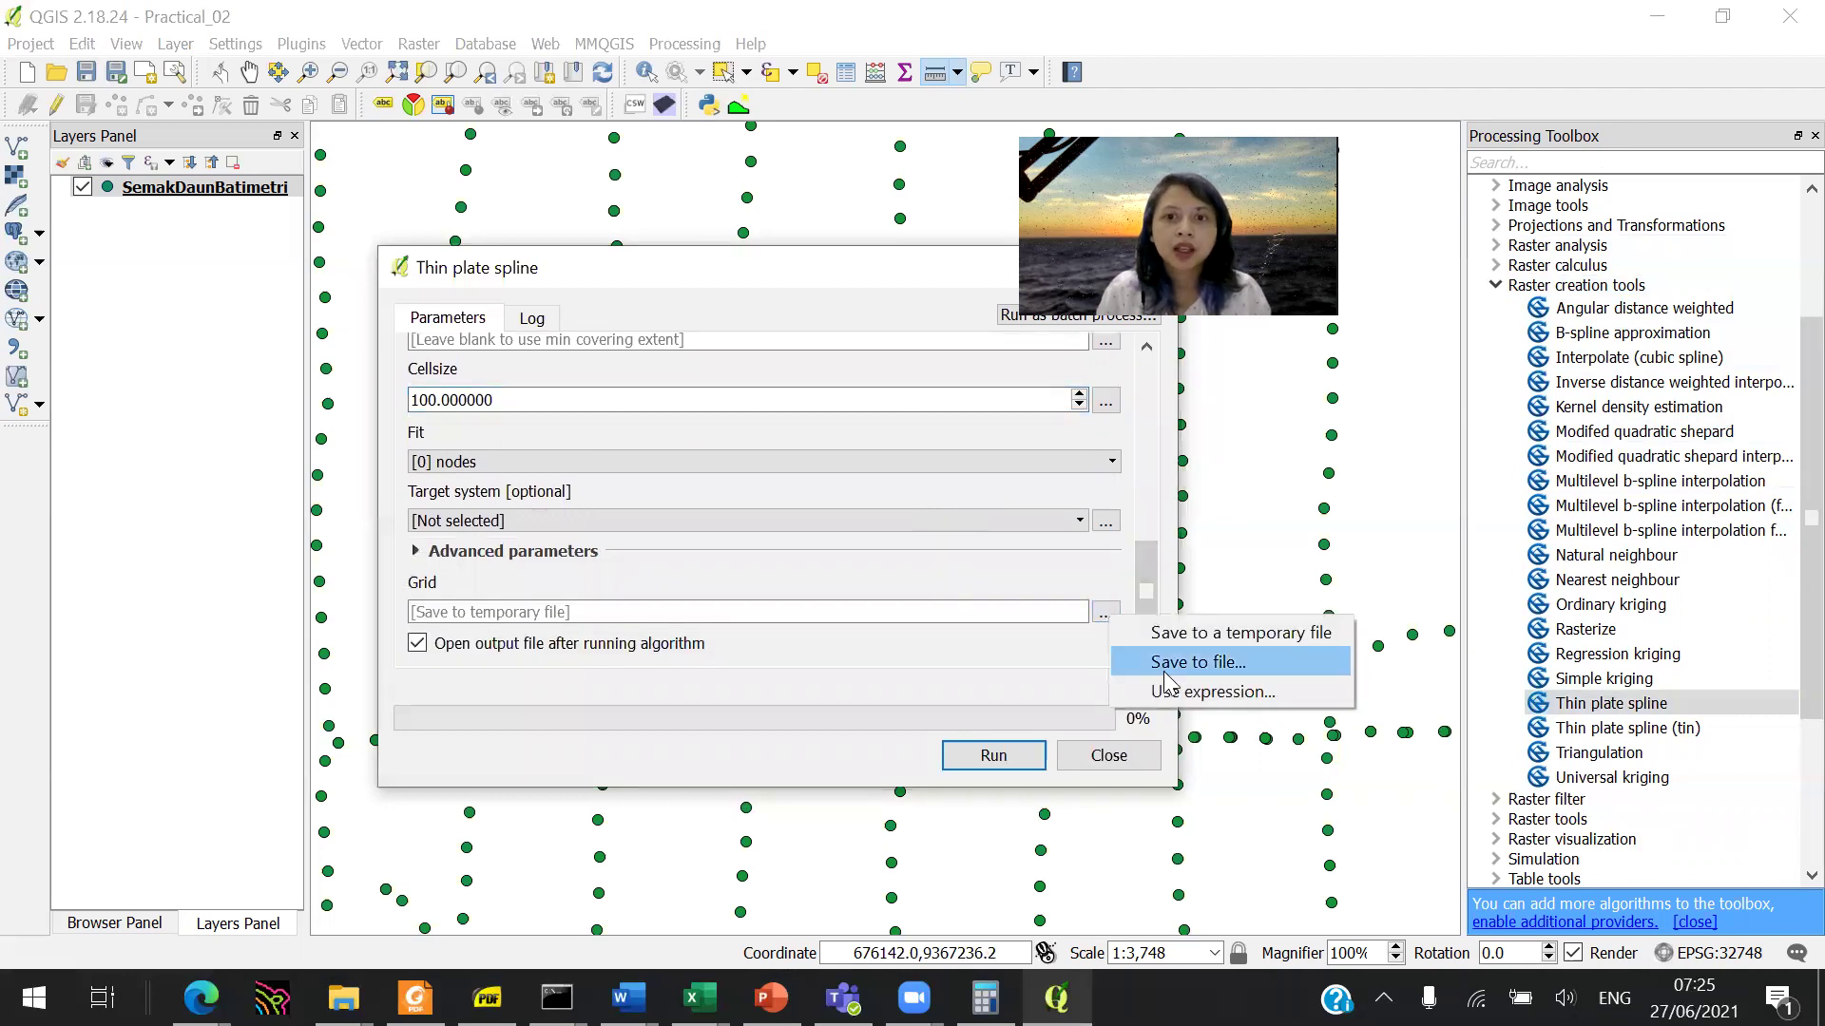
{"action": "left_click", "coordinate": [1136, 660]}
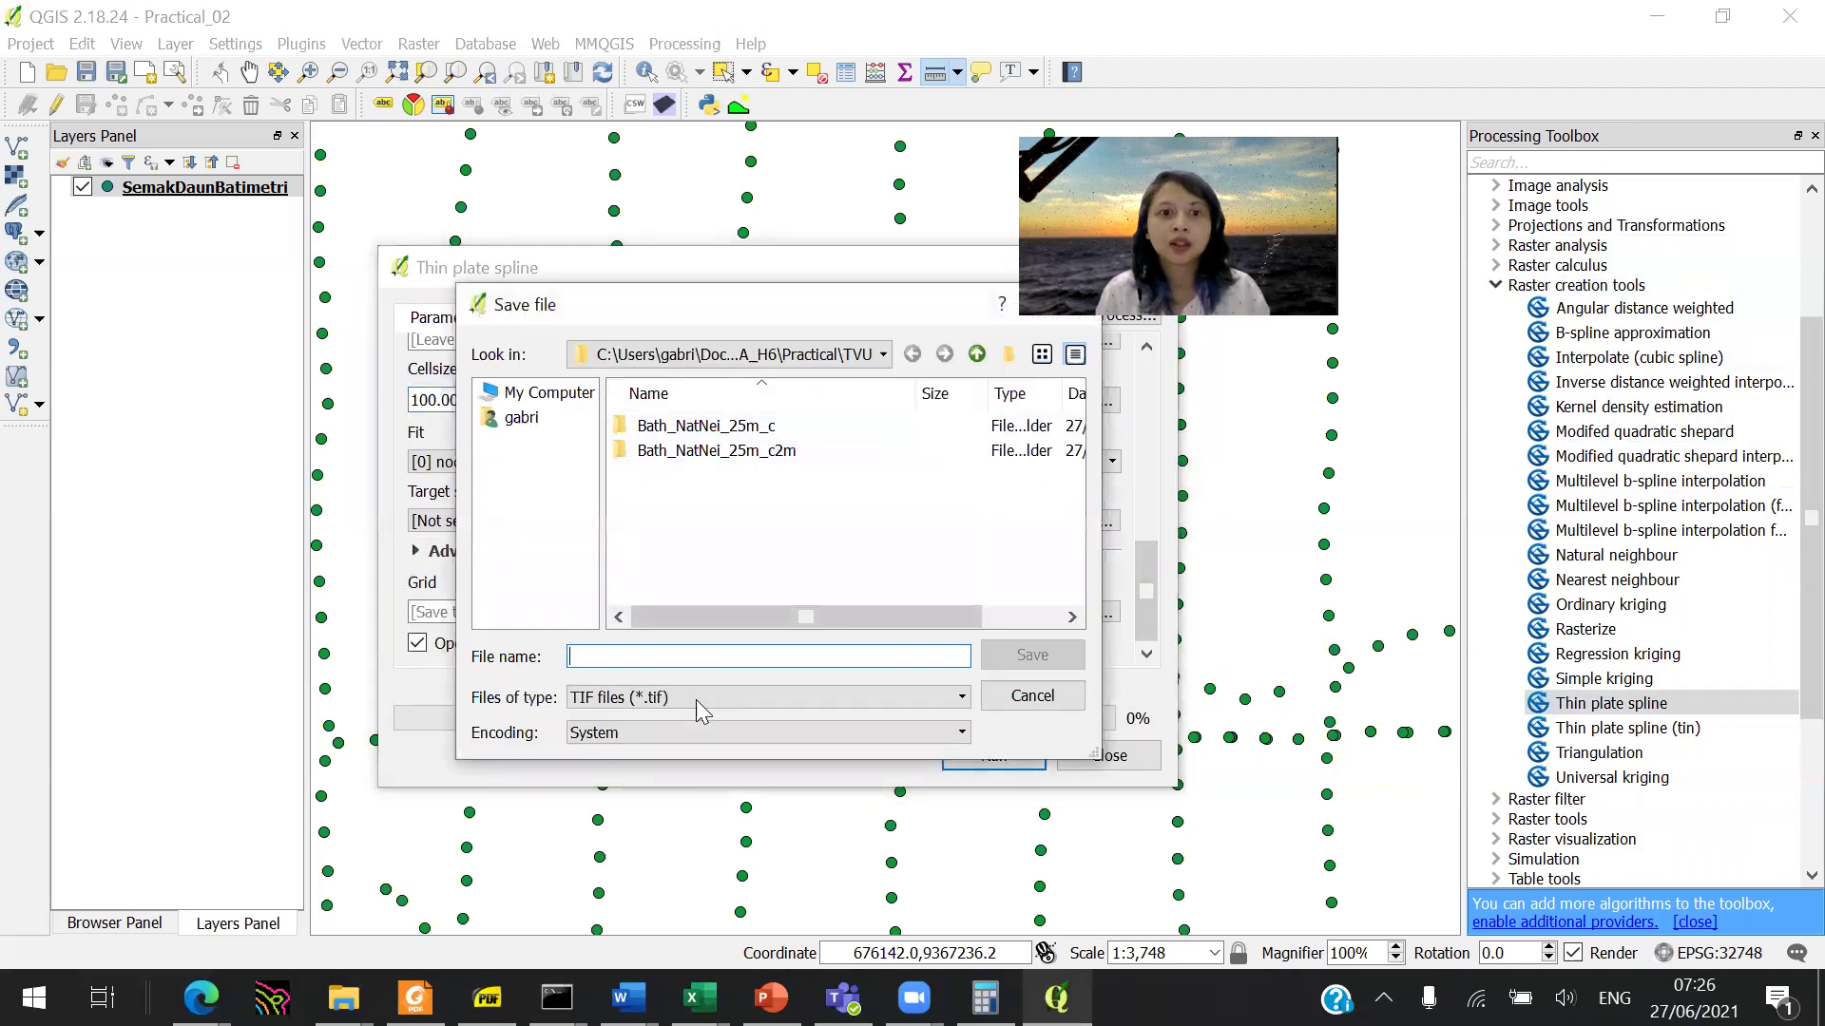
{"action": "left_click", "coordinate": [711, 700]}
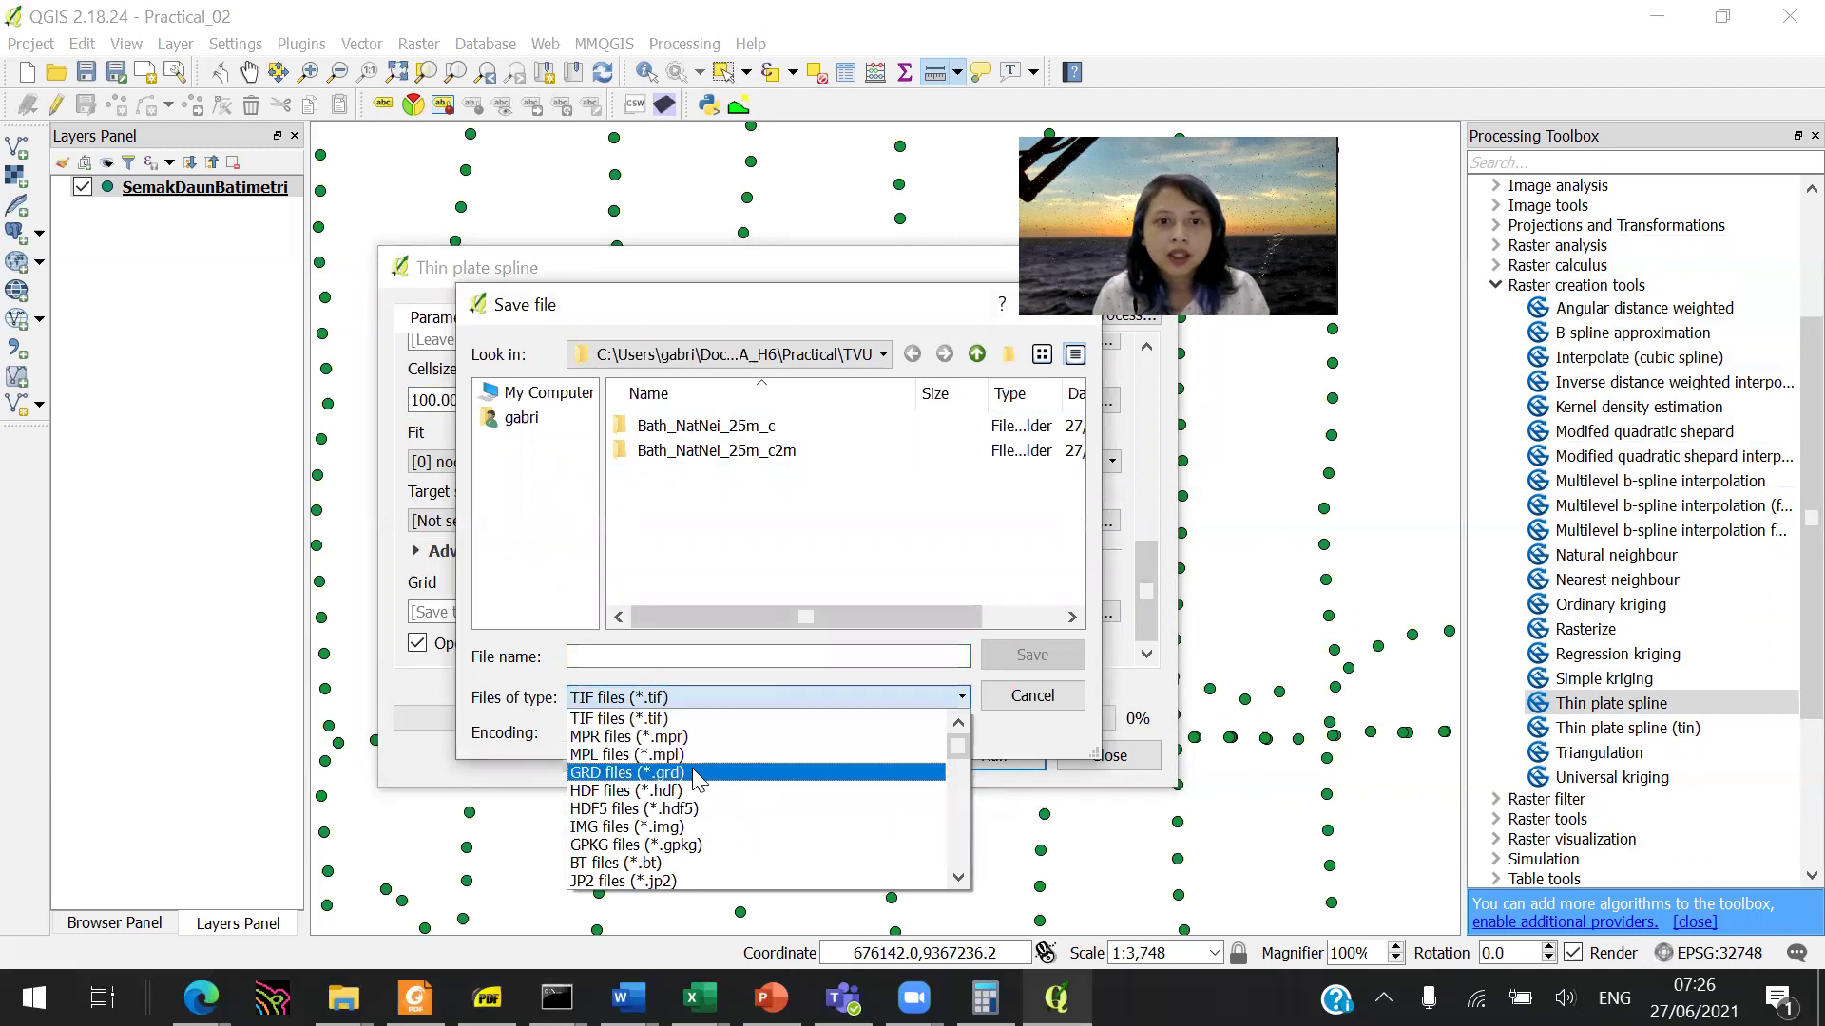
{"action": "left_click", "coordinate": [699, 774]}
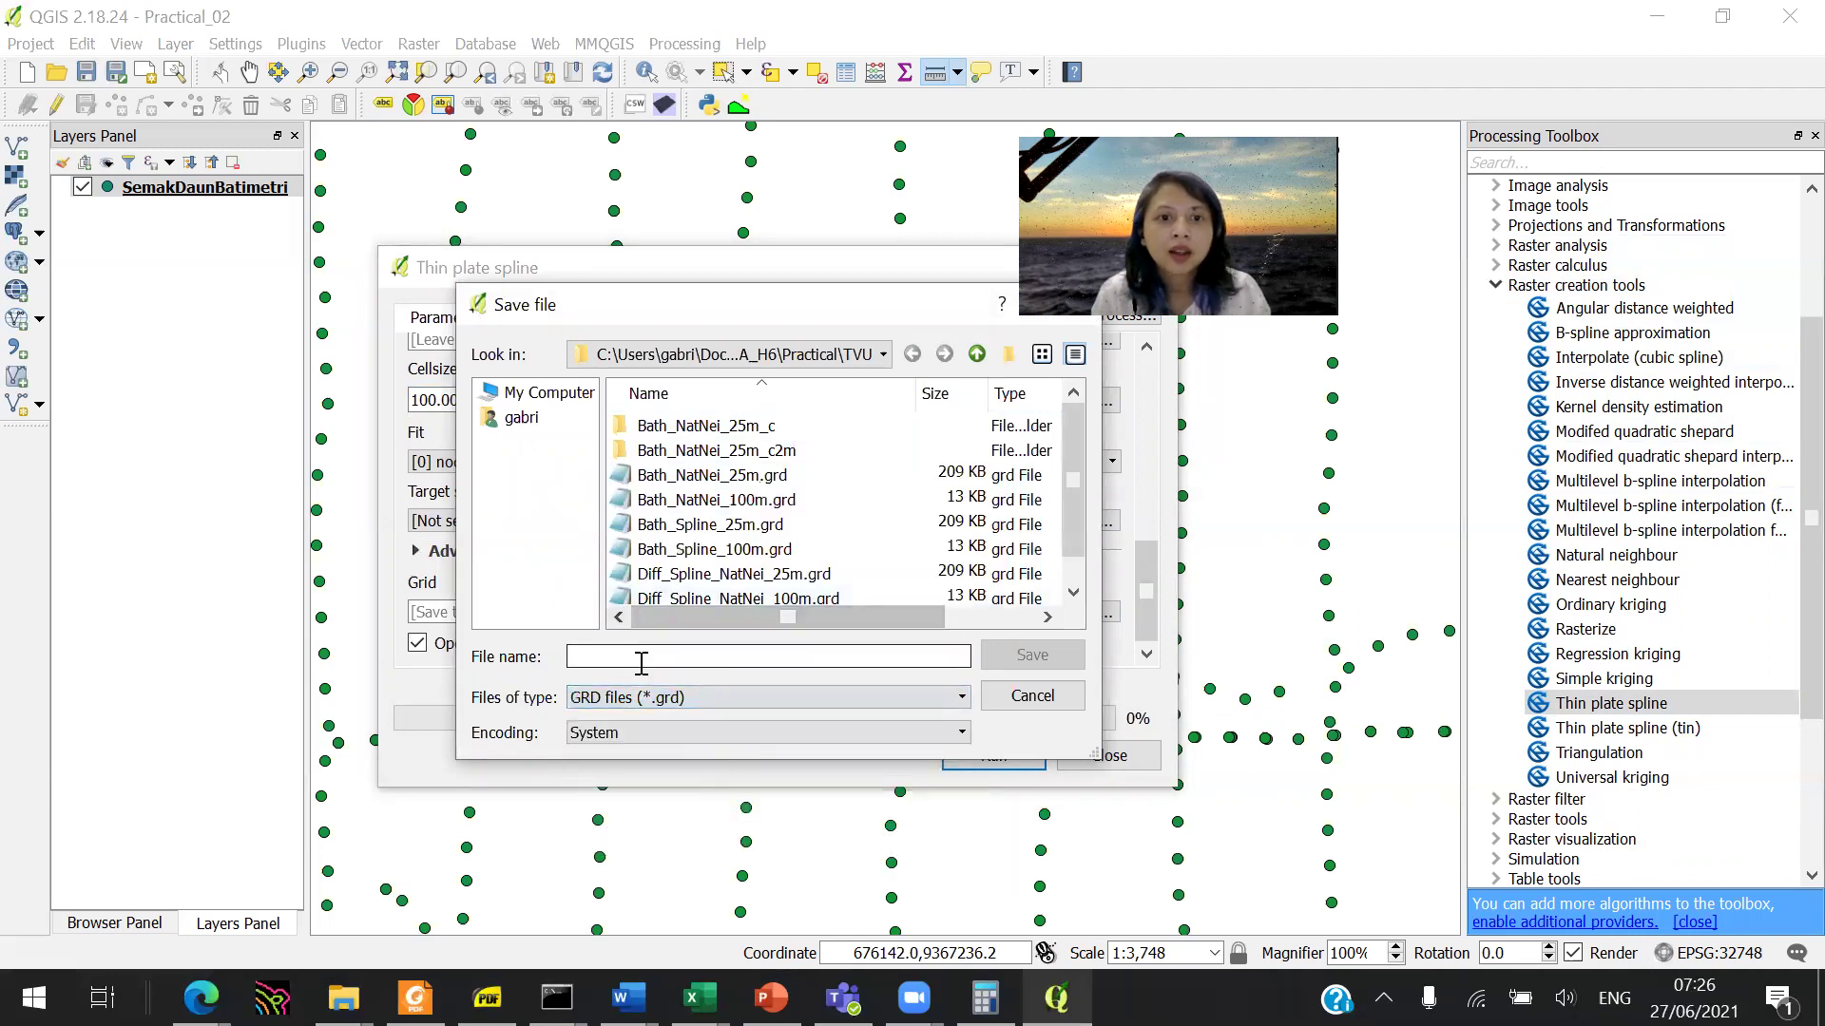
{"action": "scroll", "coordinate": [751, 618], "scroll_direction": "right", "scroll_amount": 2}
{"action": "left_click", "coordinate": [689, 654]}
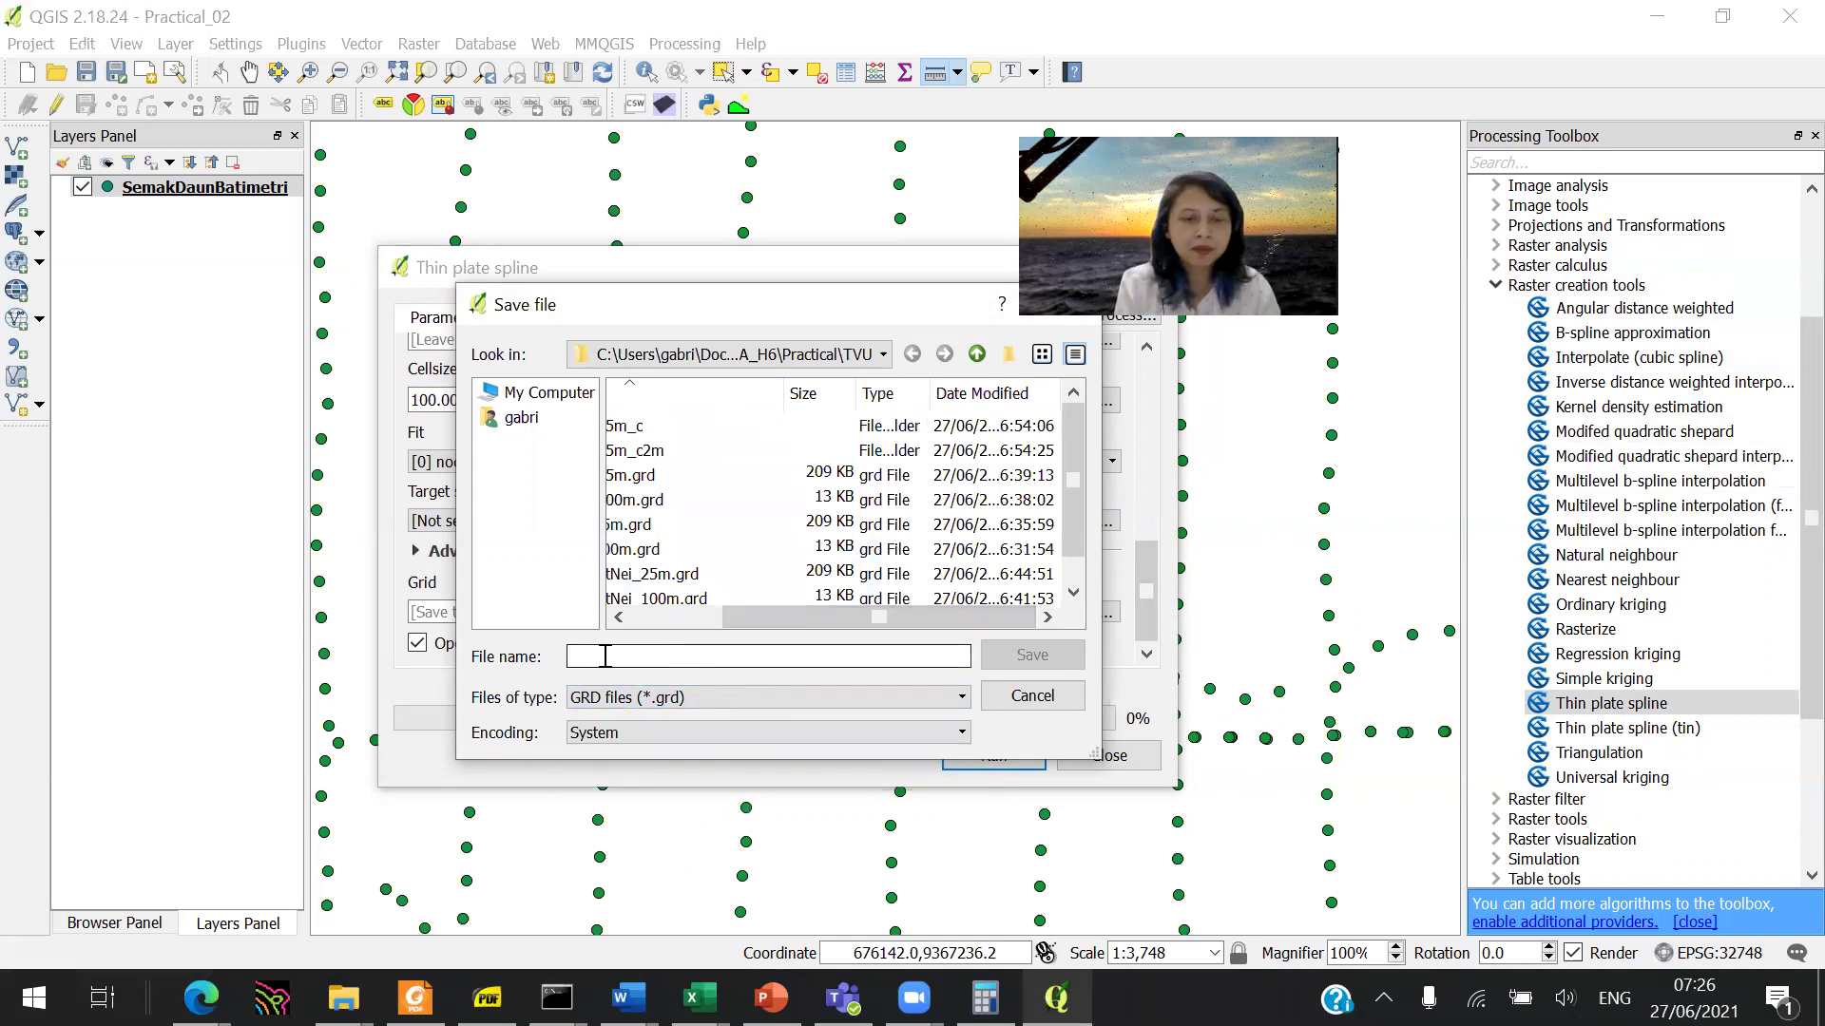
{"action": "type", "text": "Bath_Spline"}
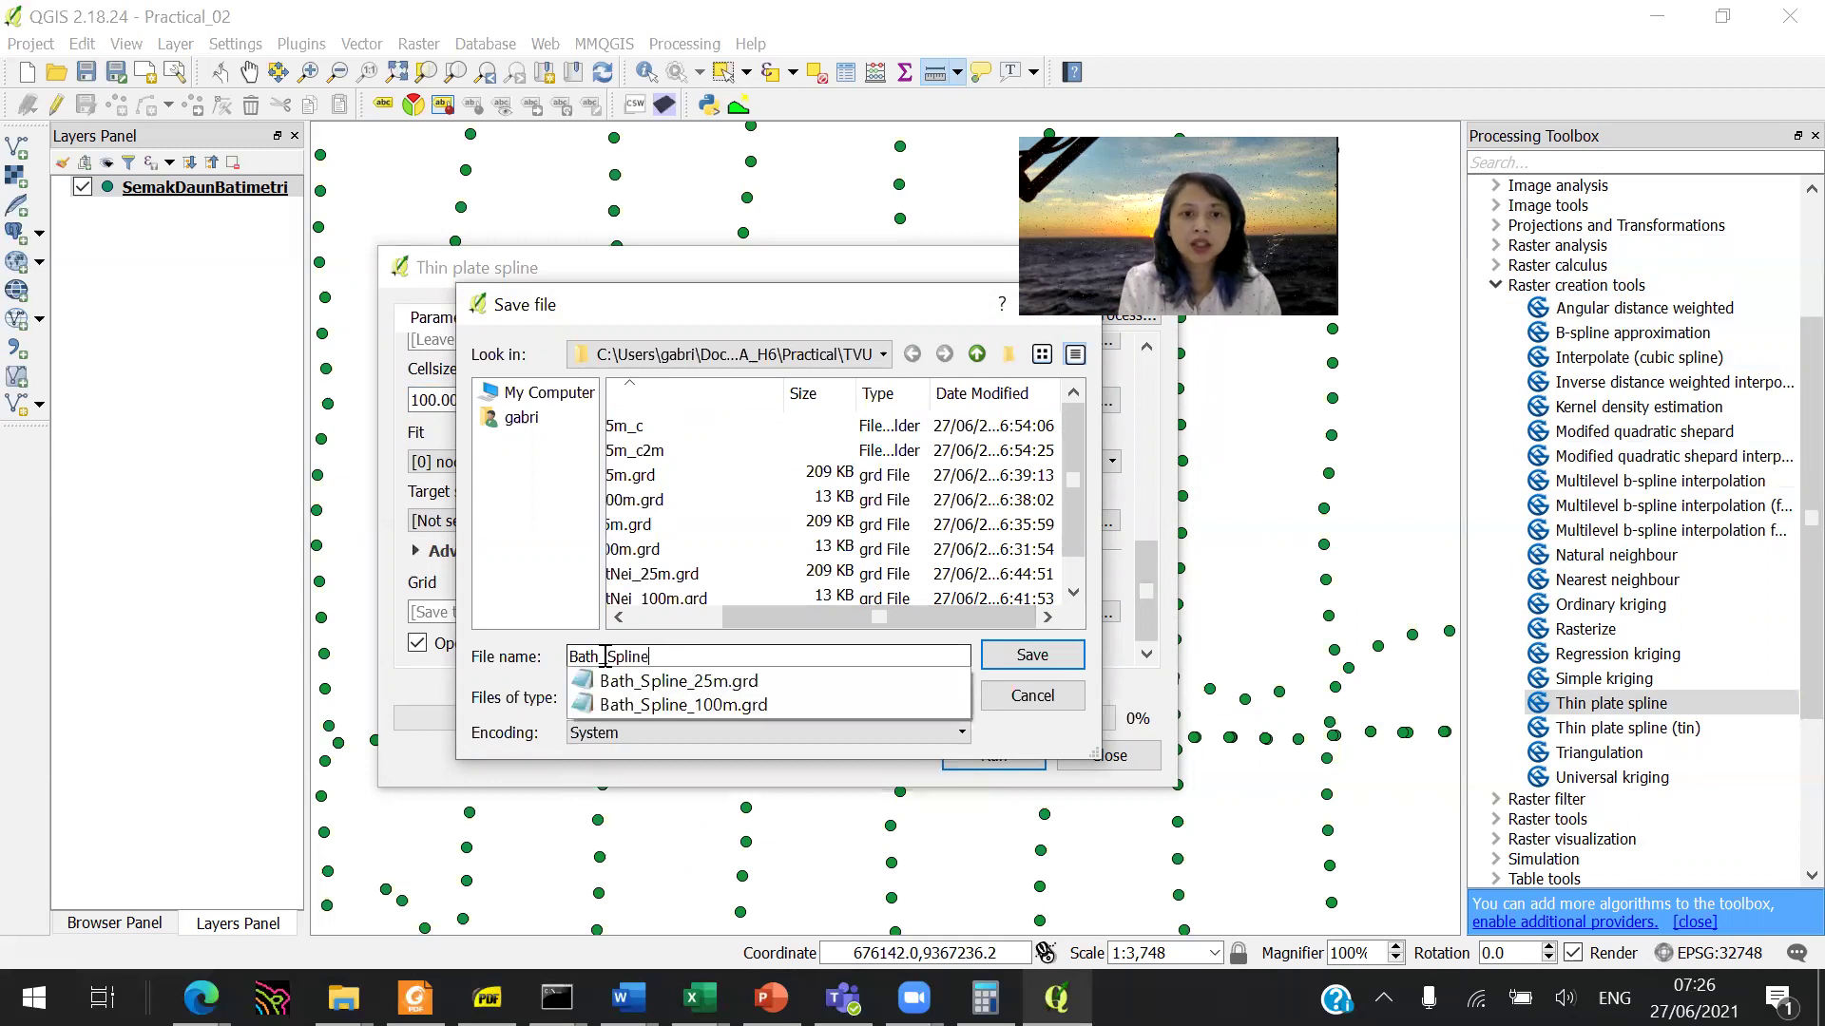
{"action": "type", "text": "_100."}
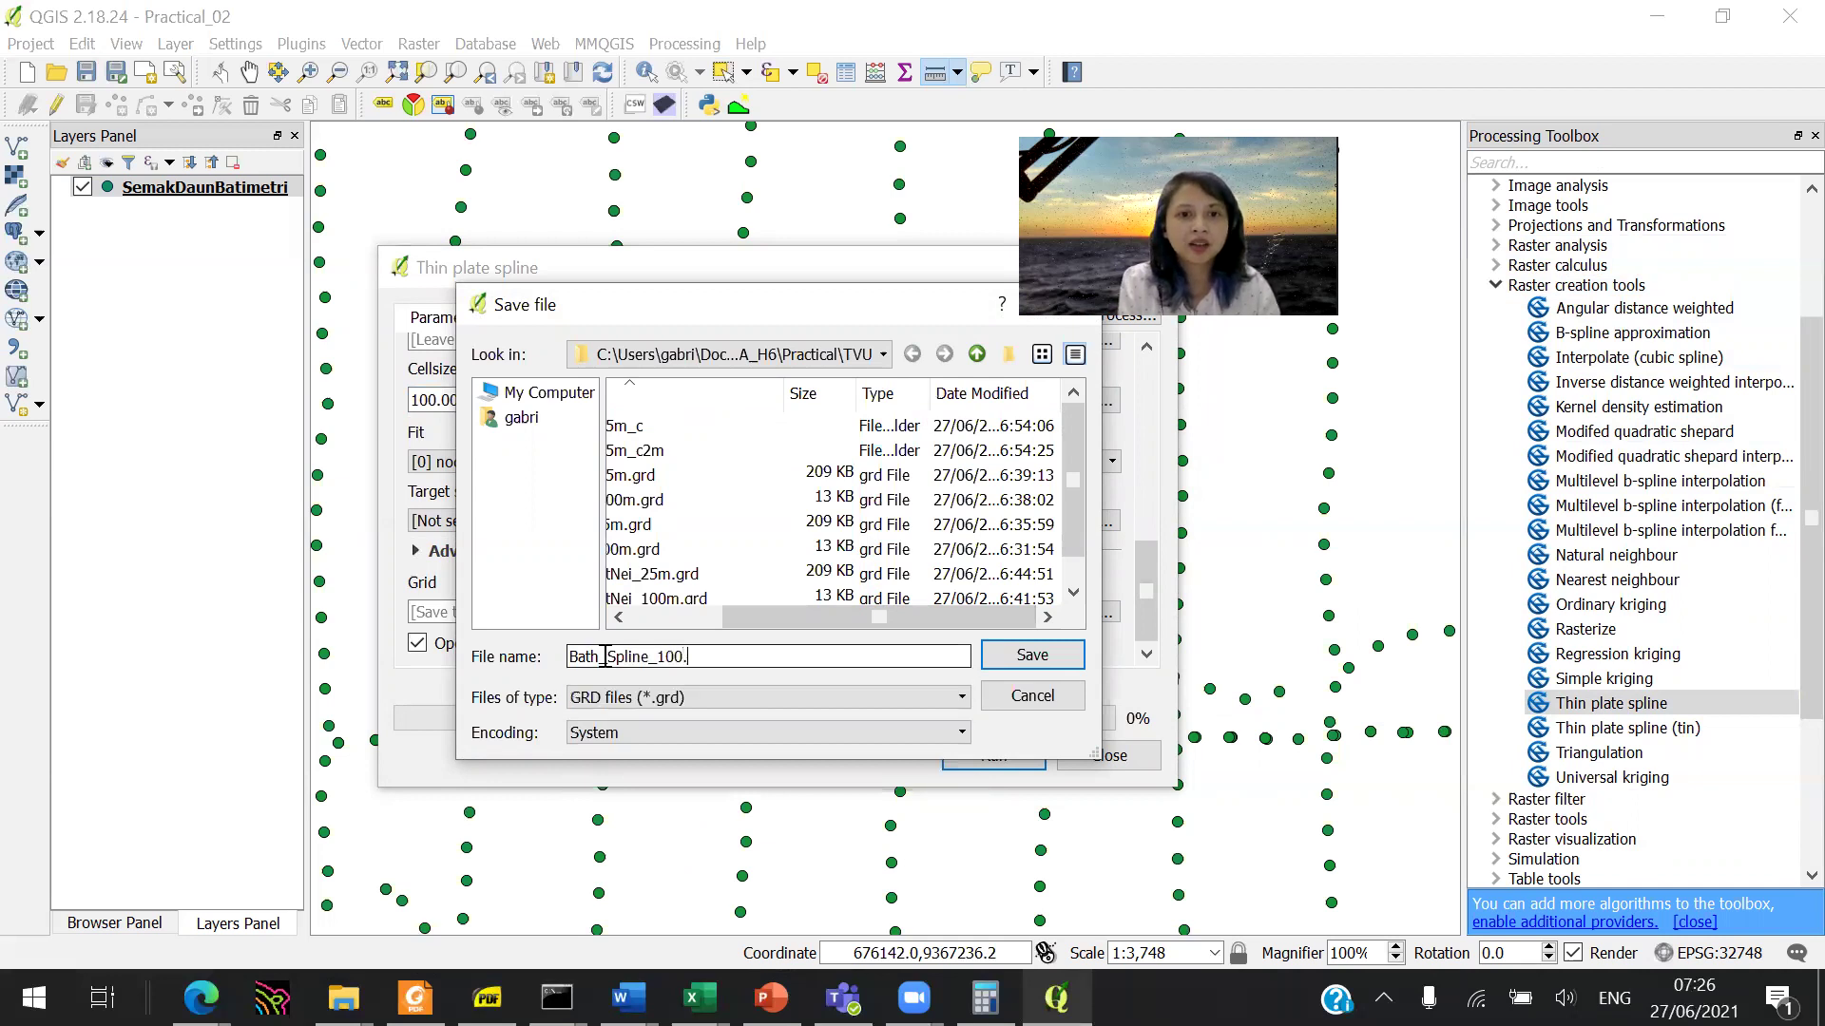
{"action": "key", "text": "BackSpace"}
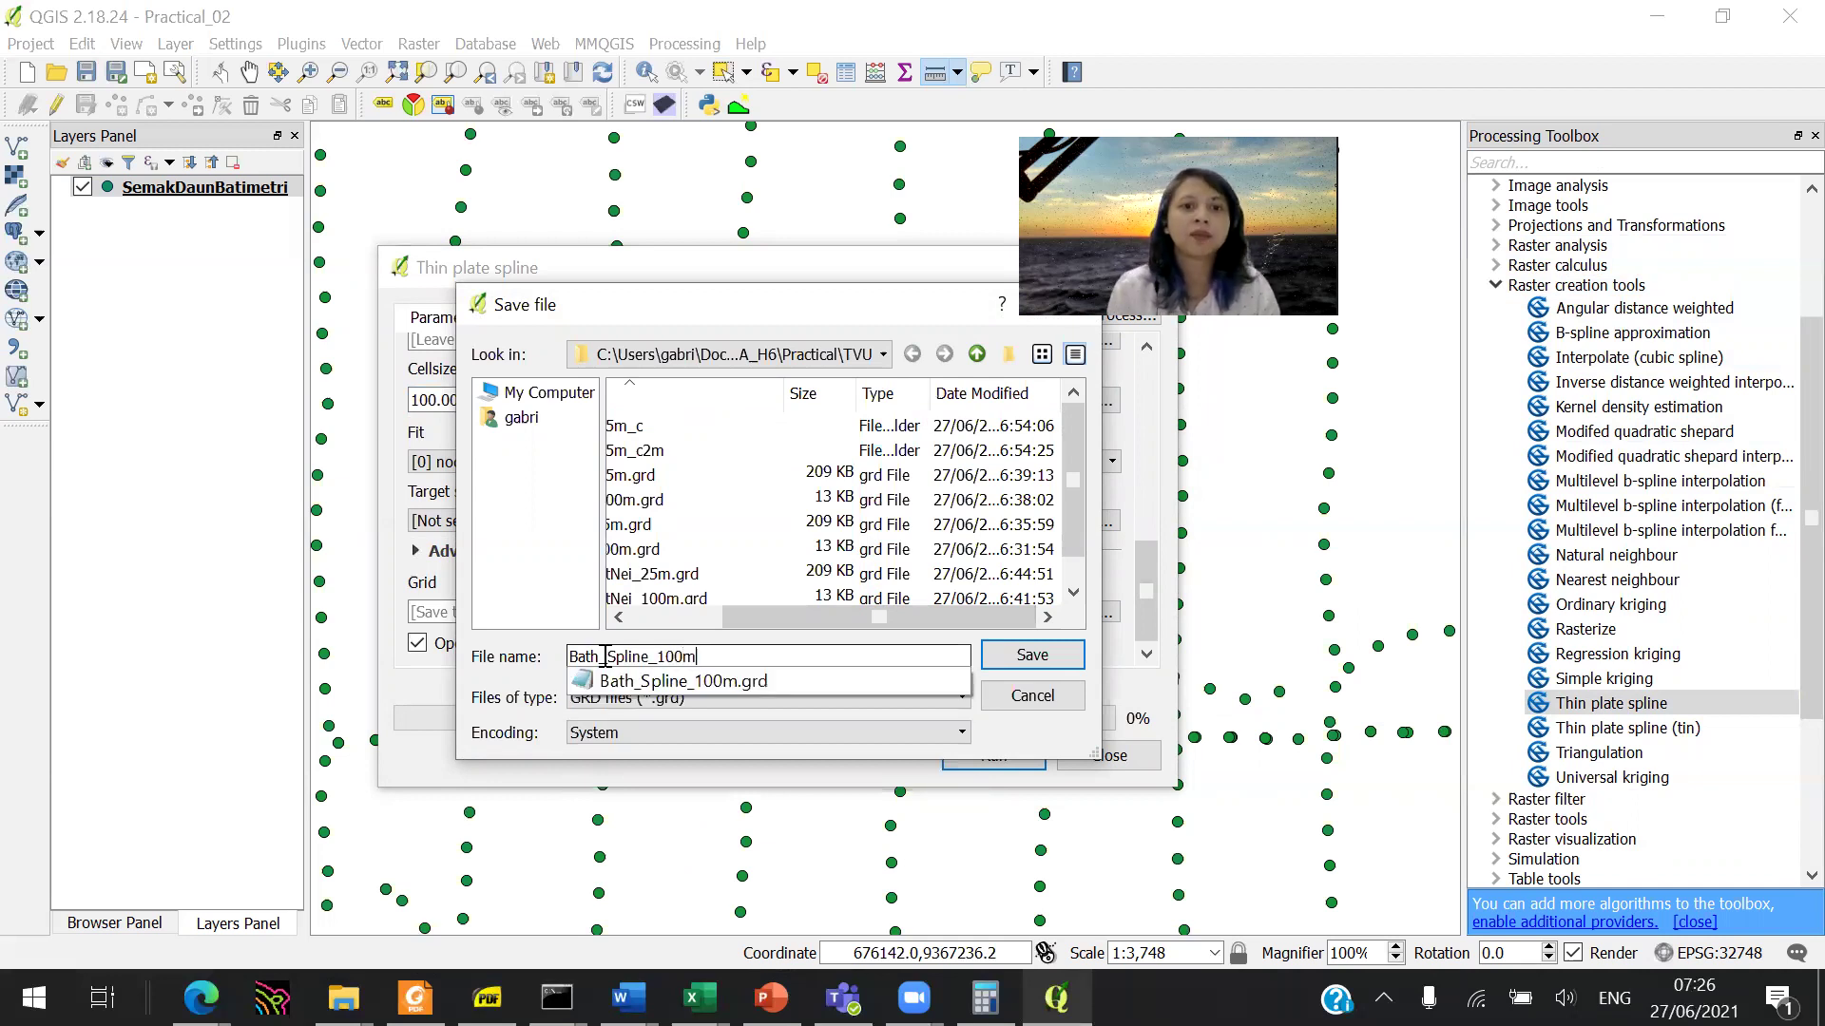
{"action": "left_click", "coordinate": [1031, 656]}
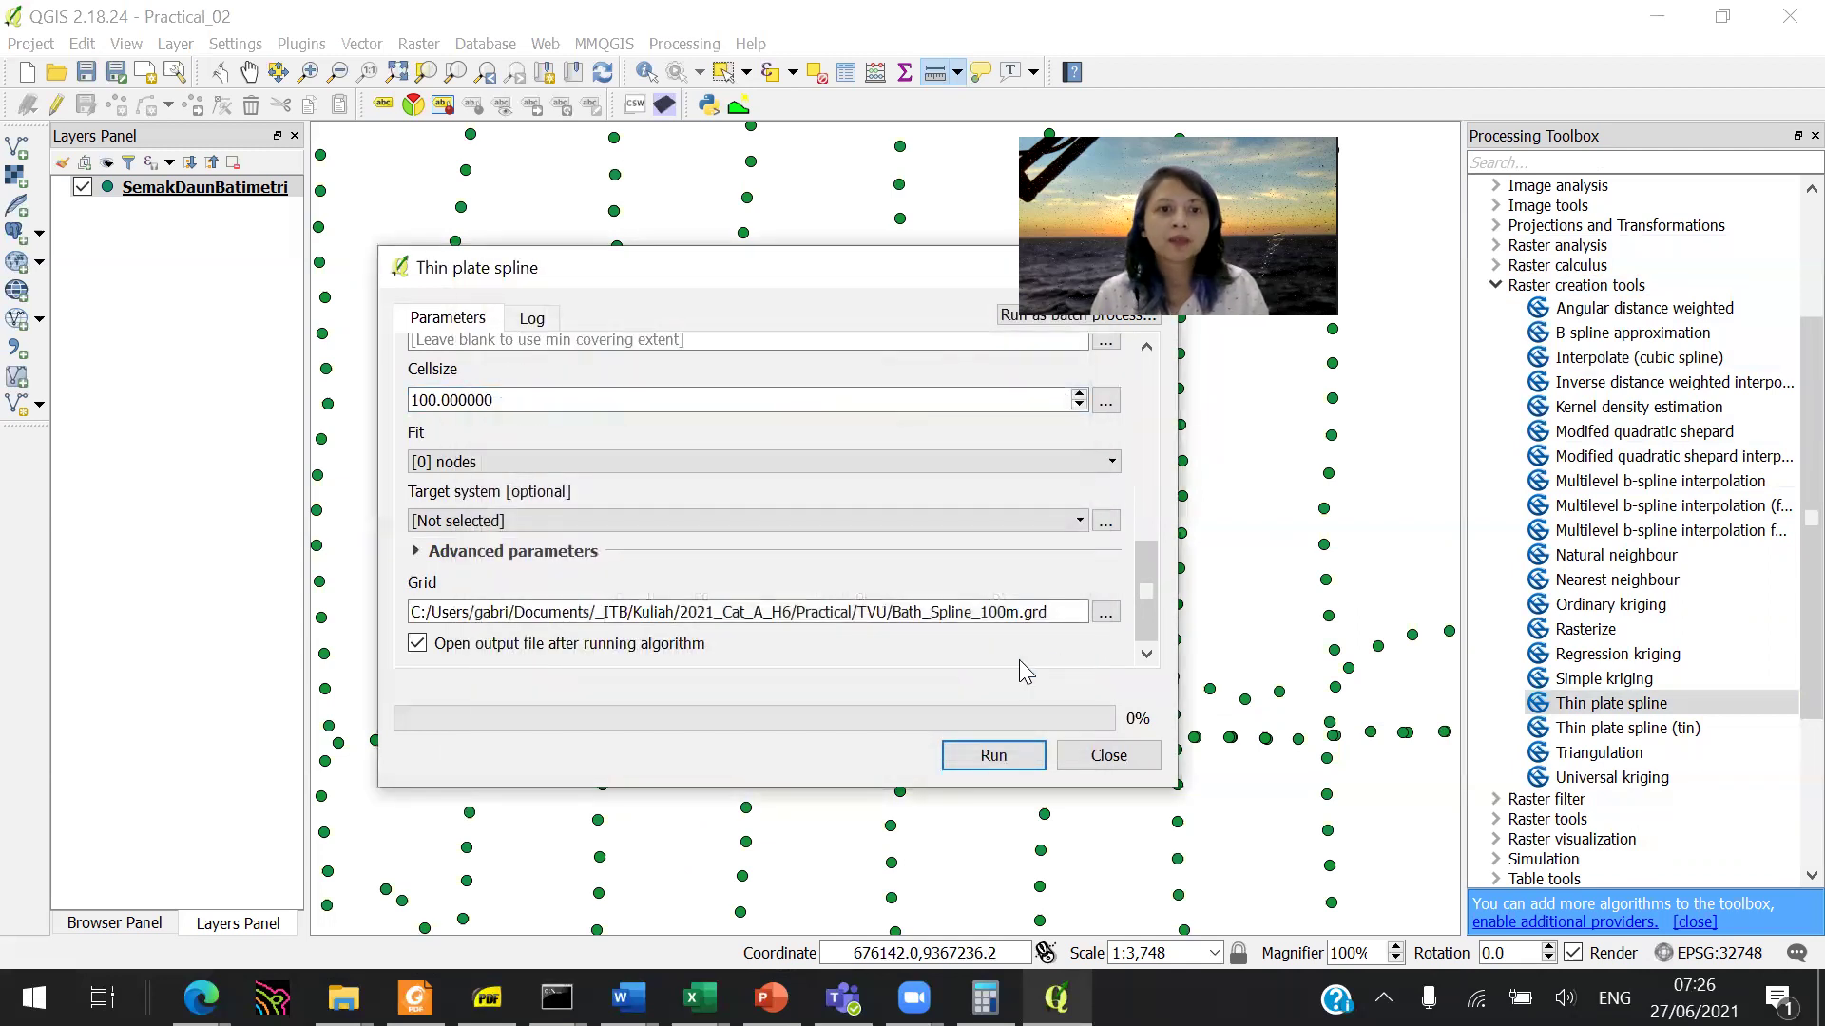
{"action": "left_click", "coordinate": [993, 753]}
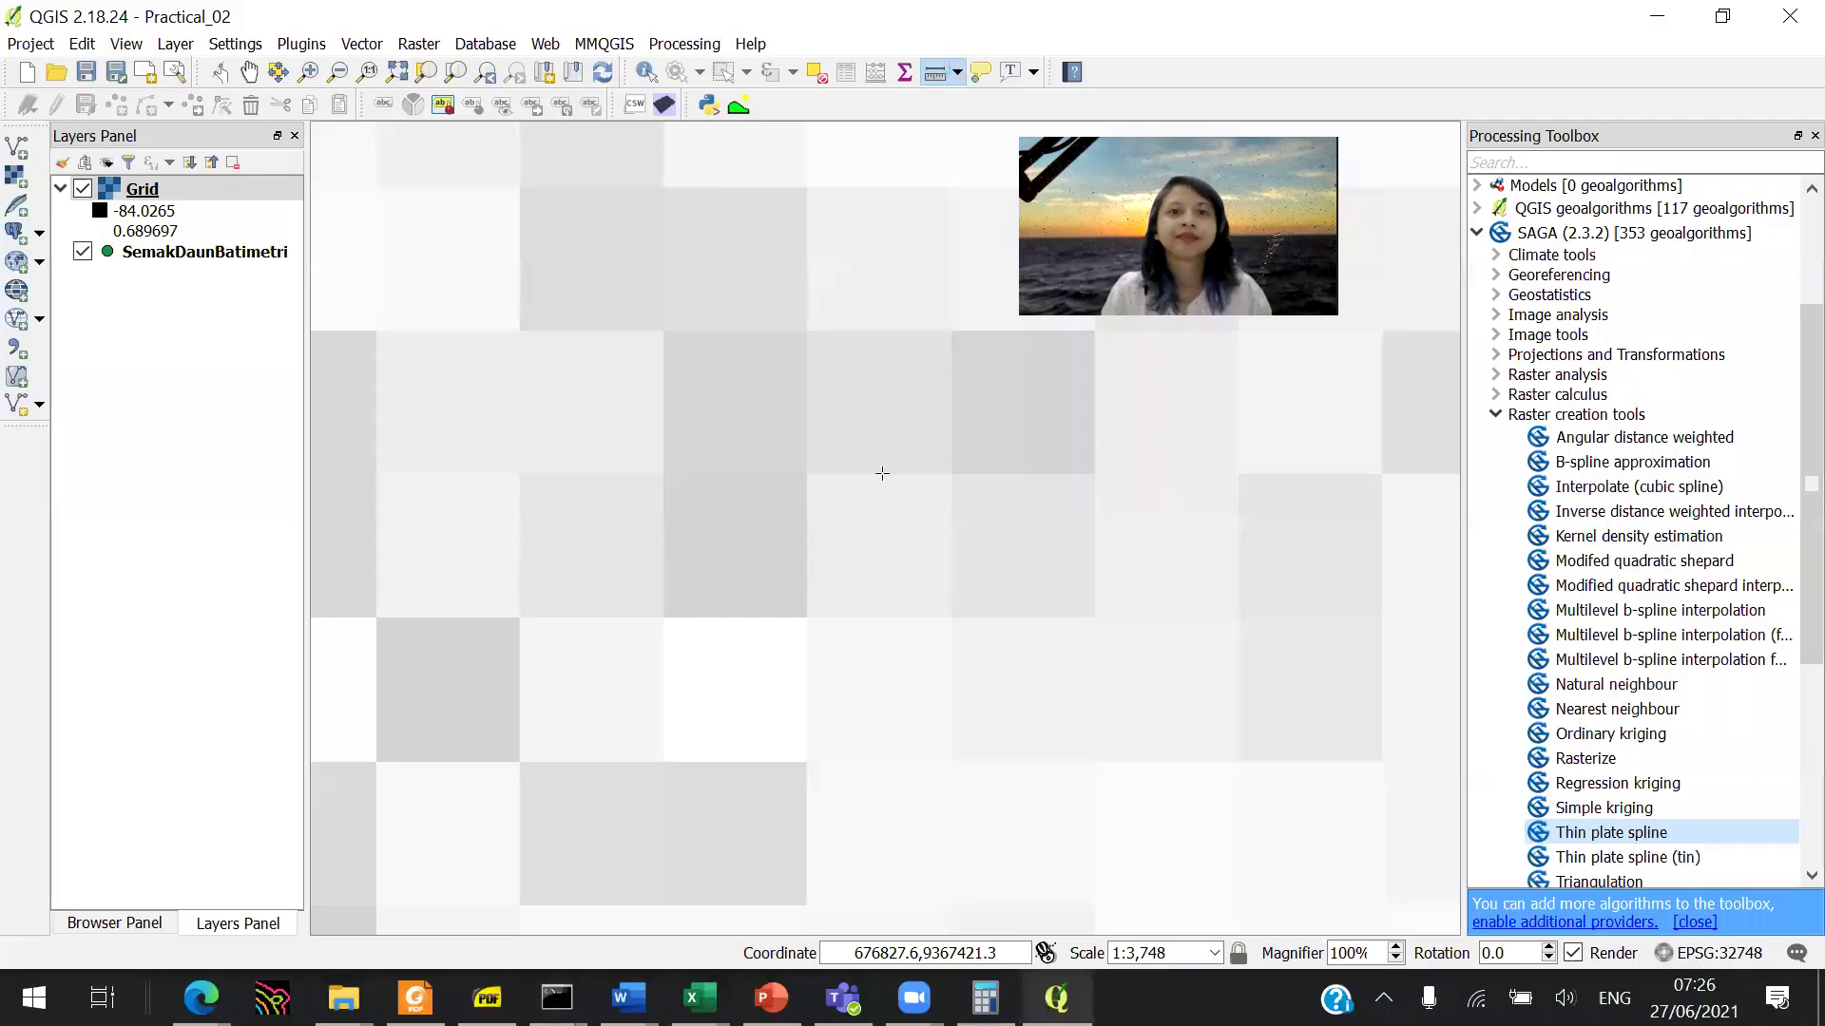
Step: Zoom out to the full extent of the new Grid raster covering the survey area
{"action": "scroll", "coordinate": [901, 471], "scroll_direction": "down", "scroll_amount": 2}
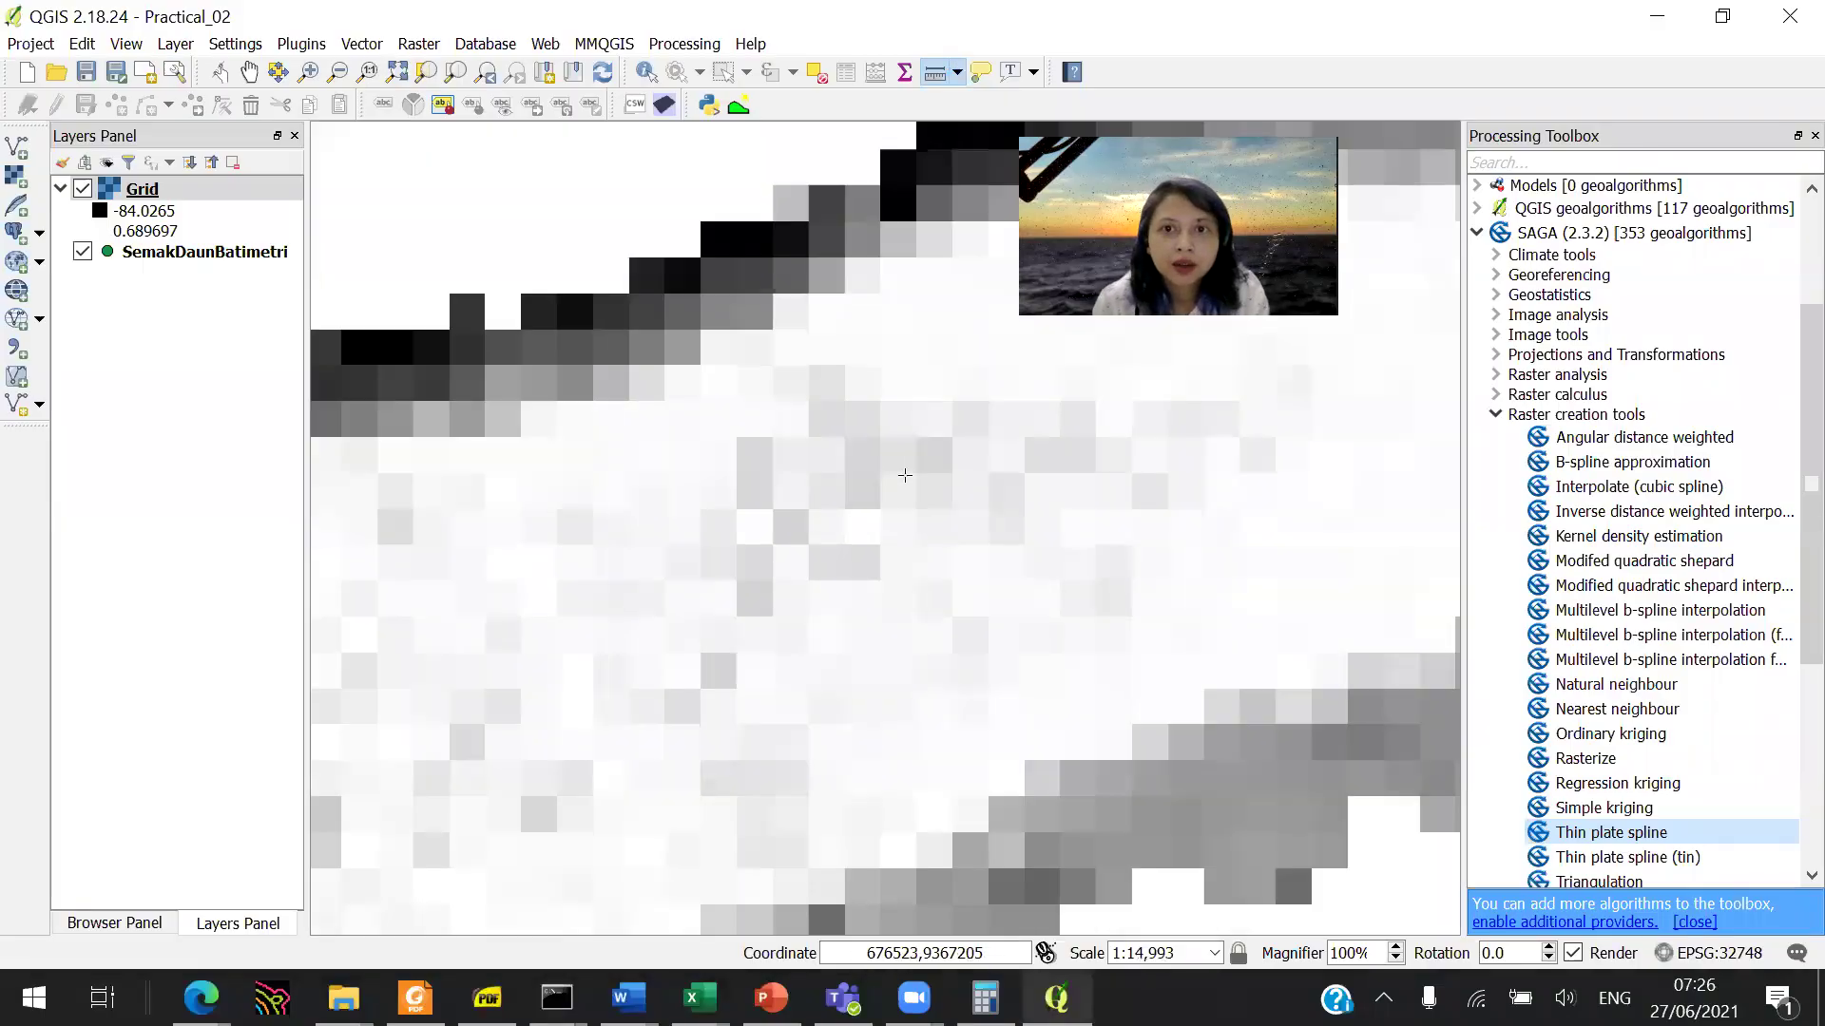
{"action": "scroll", "coordinate": [905, 475], "scroll_direction": "down", "scroll_amount": 1}
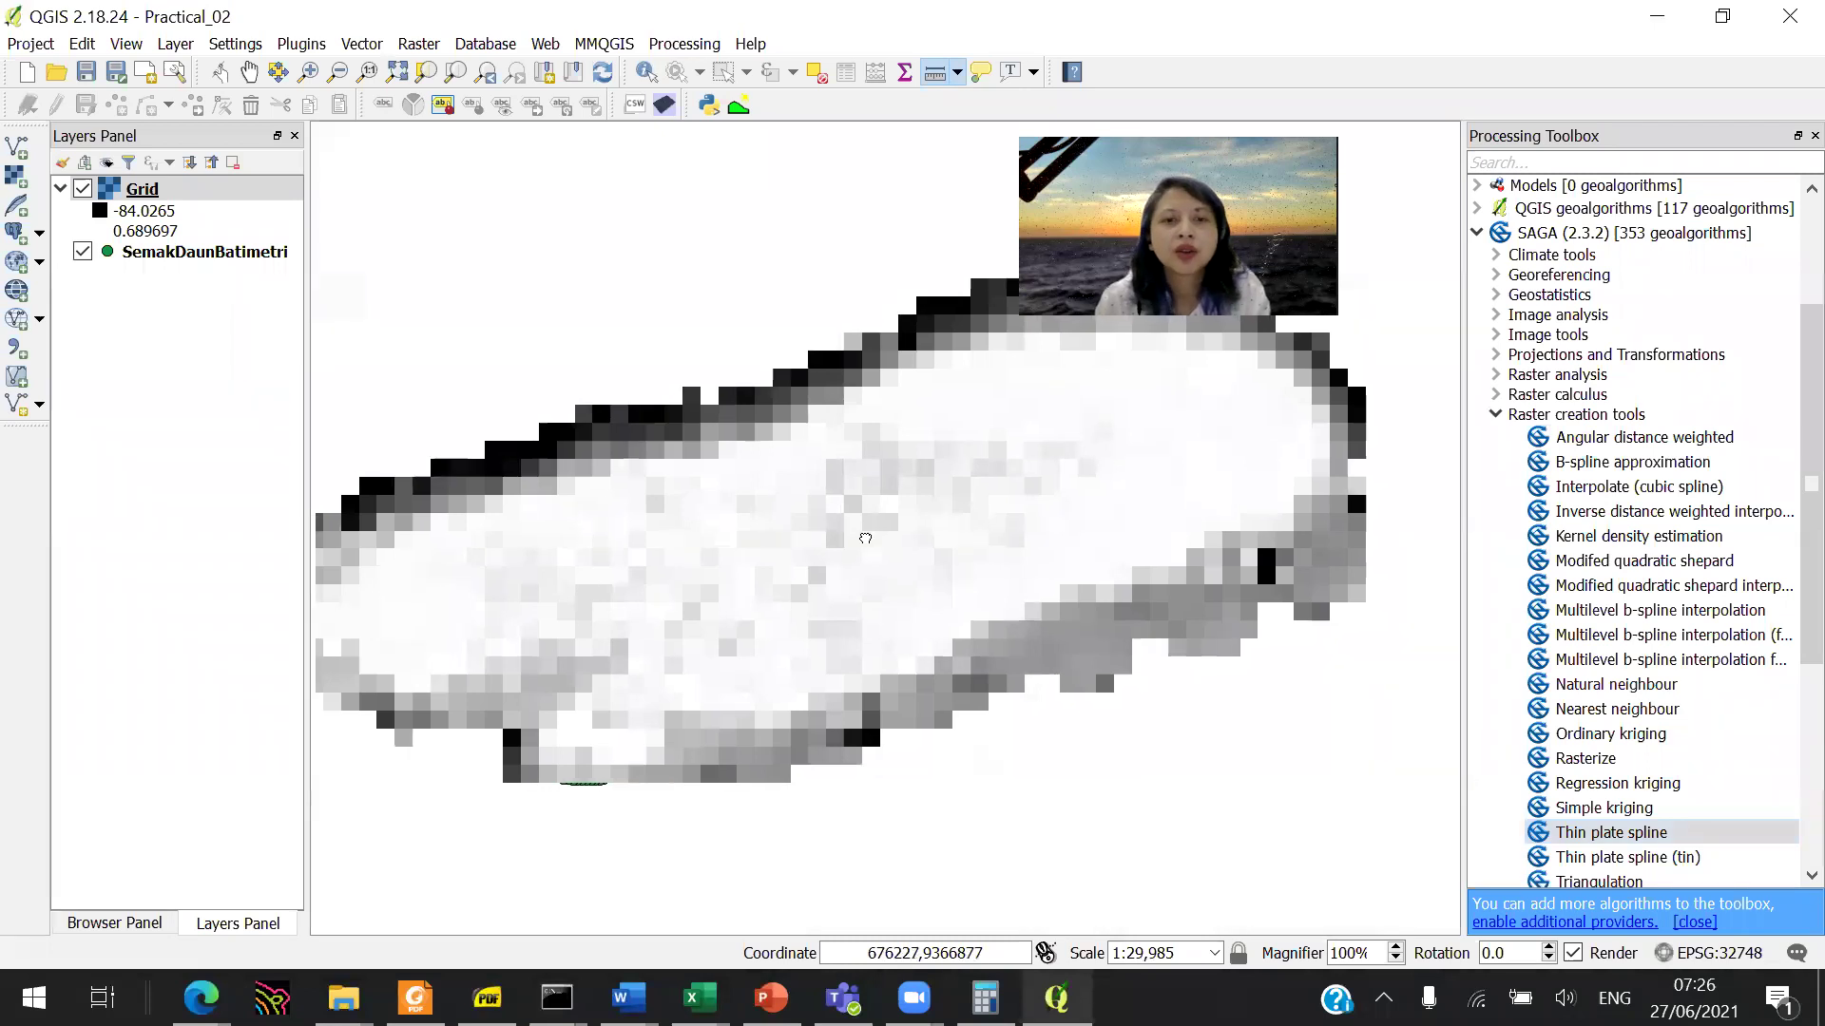
{"action": "scroll", "coordinate": [905, 533], "scroll_direction": "down", "scroll_amount": 1}
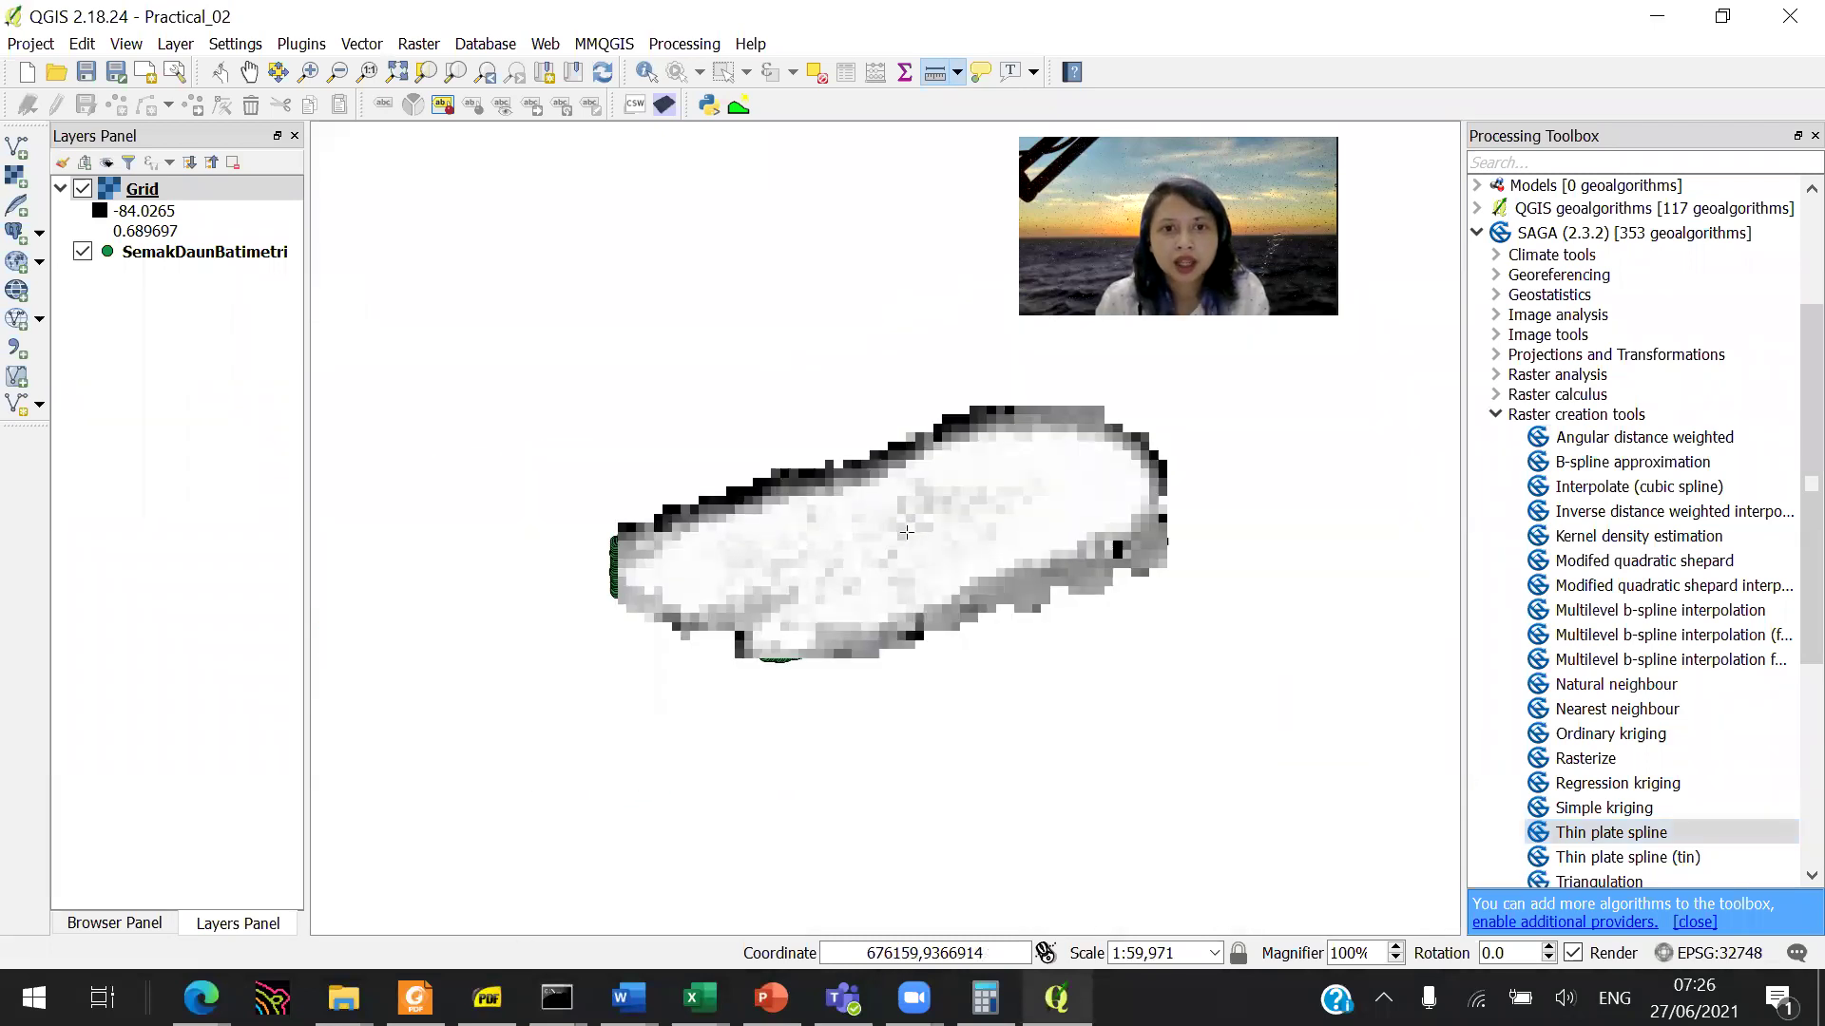
{"action": "scroll", "coordinate": [906, 532], "scroll_direction": "up", "scroll_amount": 1}
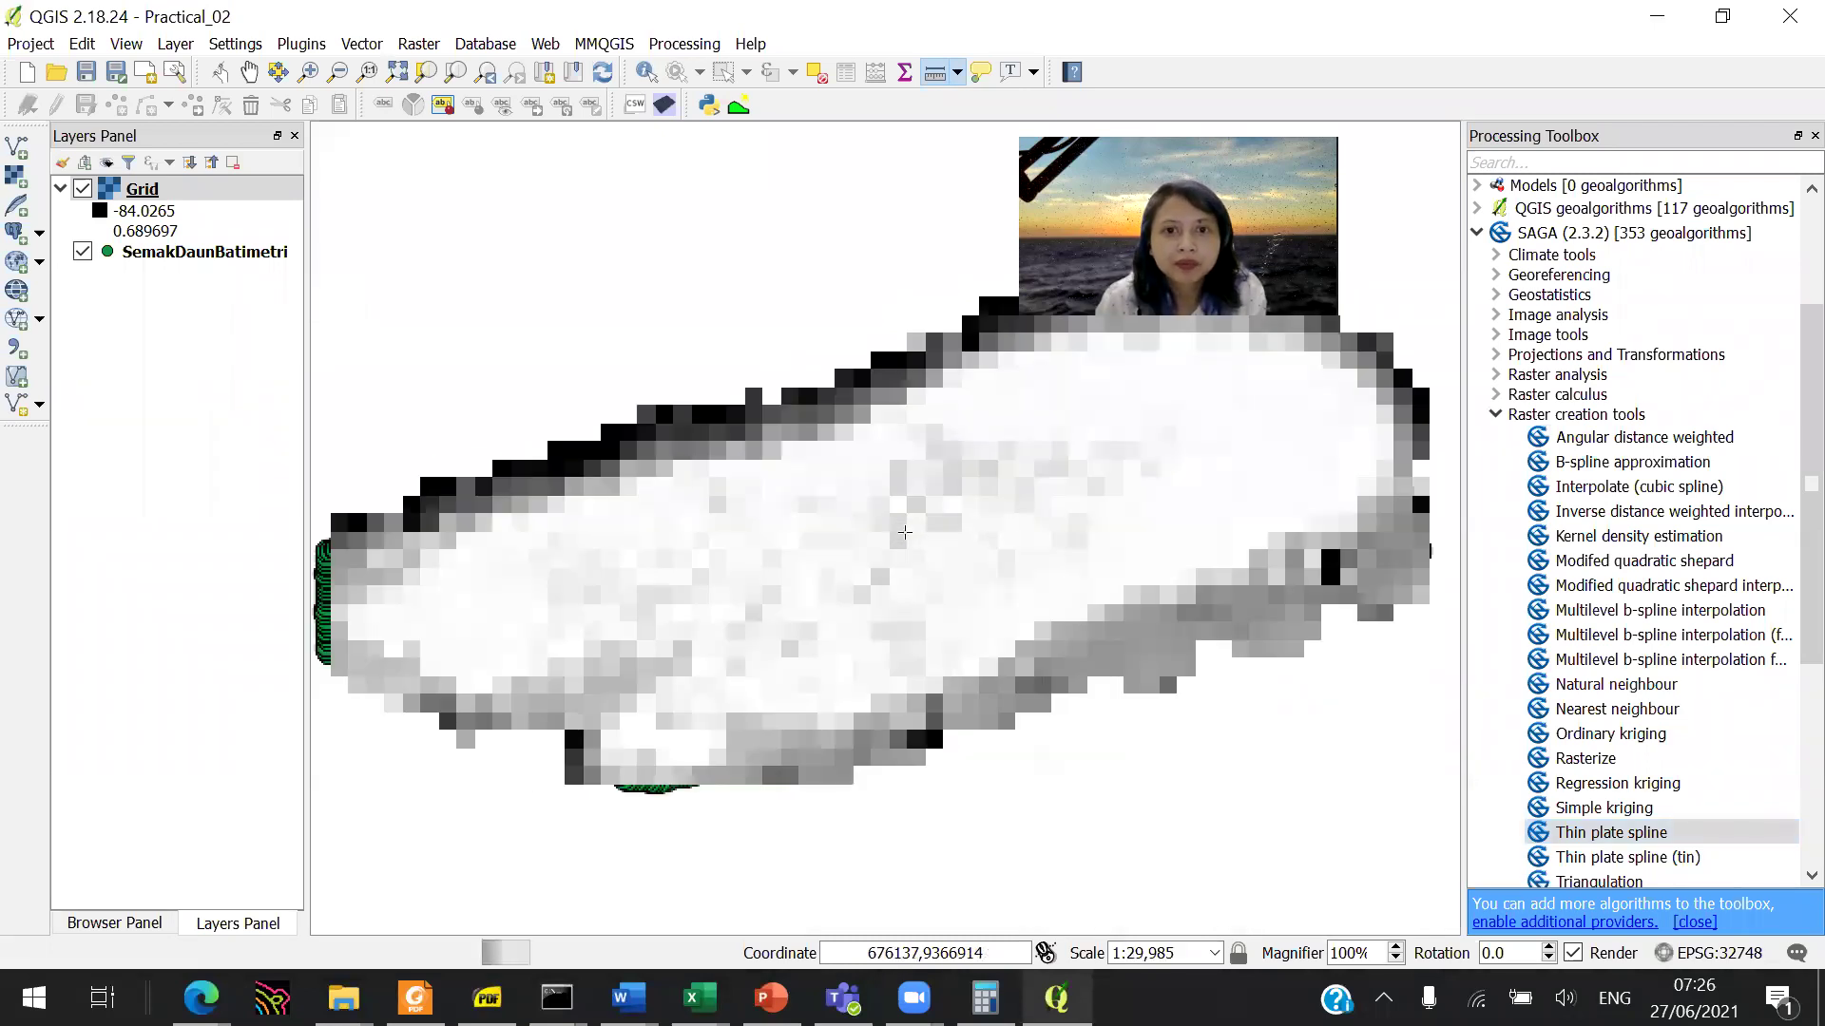
Step: Rename the Grid layer to Bath_Spline_100m and dismiss the Python error bar
{"action": "right_click", "coordinate": [212, 183]}
{"action": "left_click", "coordinate": [326, 501]}
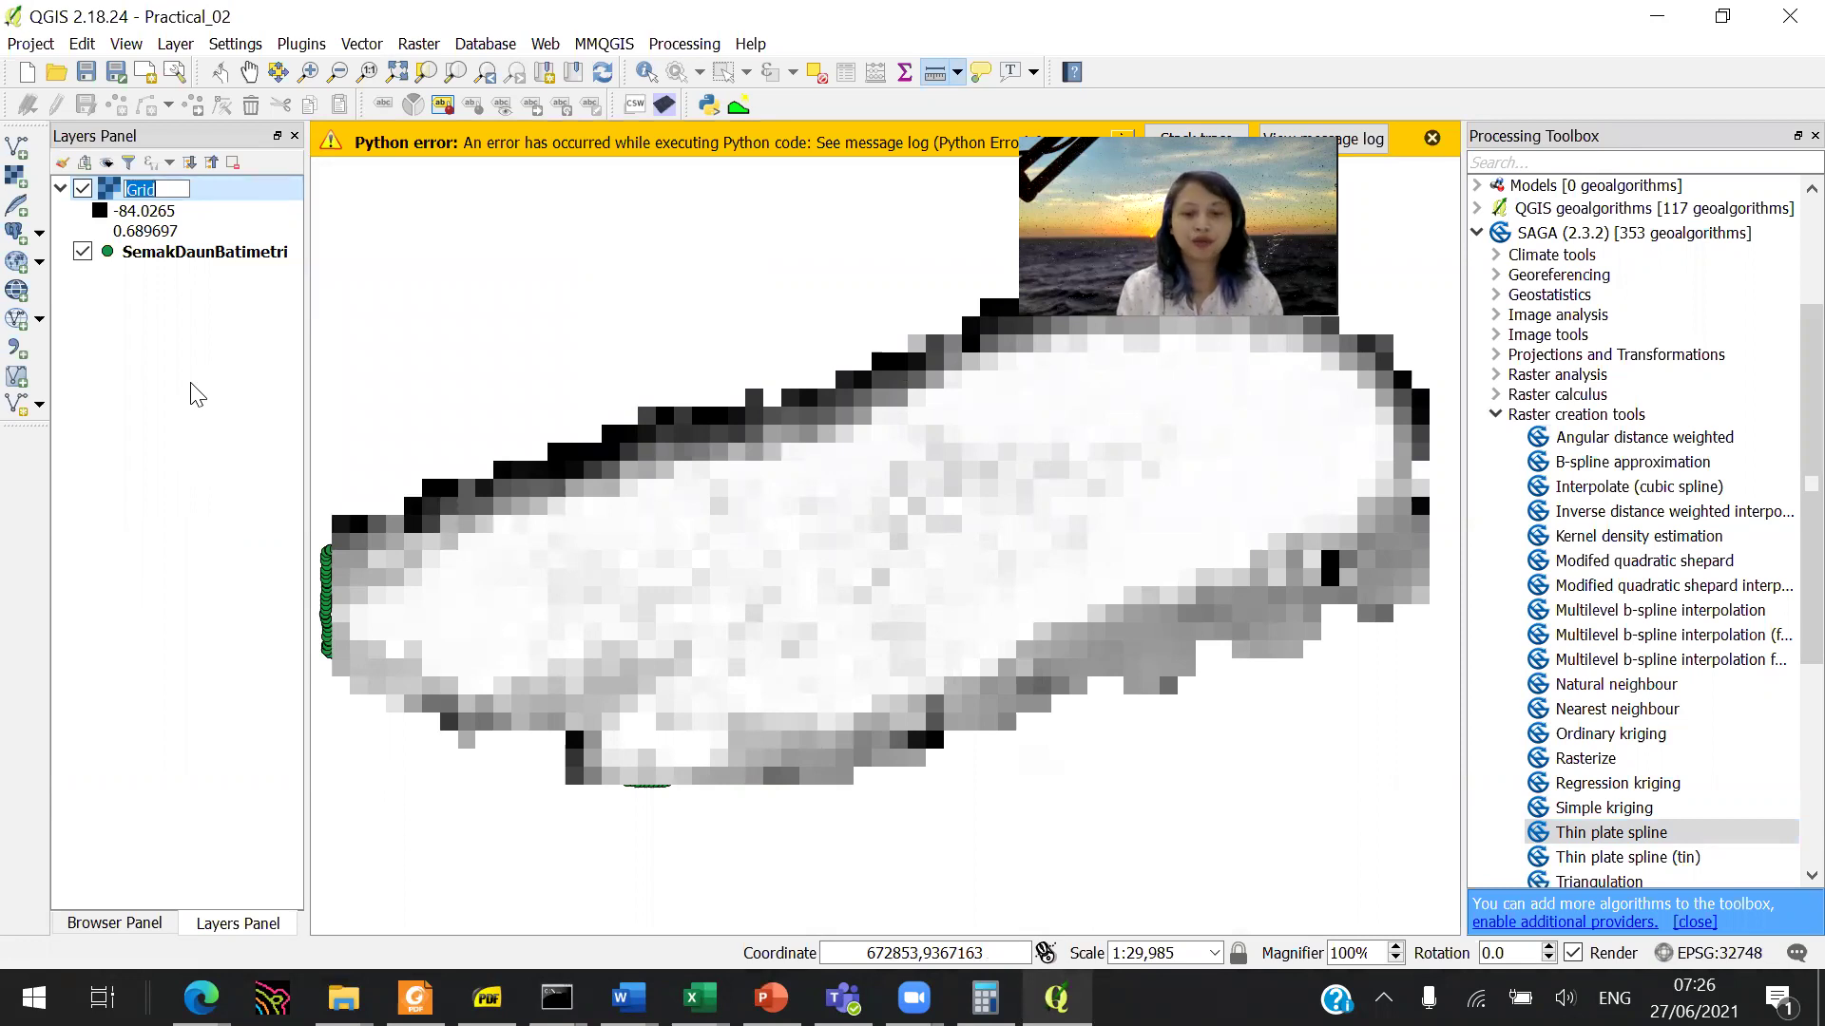
{"action": "type", "text": "Bath_Spli"}
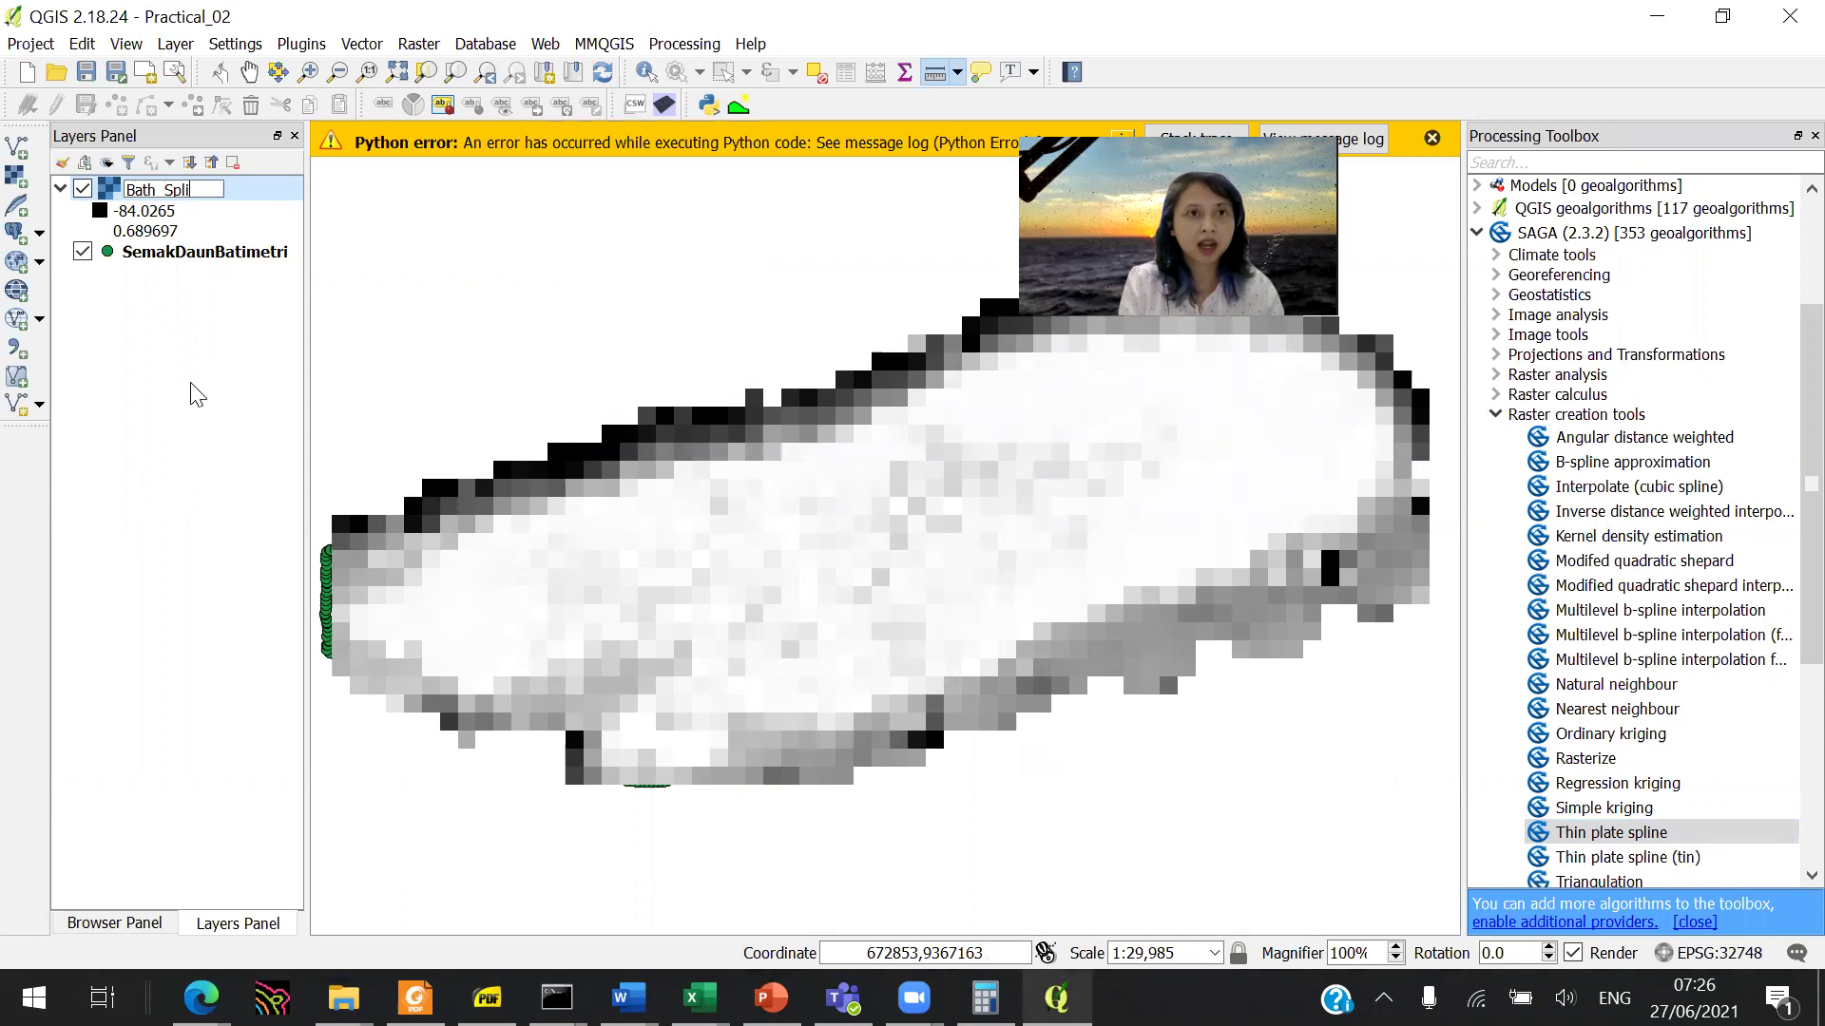
{"action": "type", "text": "ne_100m"}
{"action": "key", "text": "Return"}
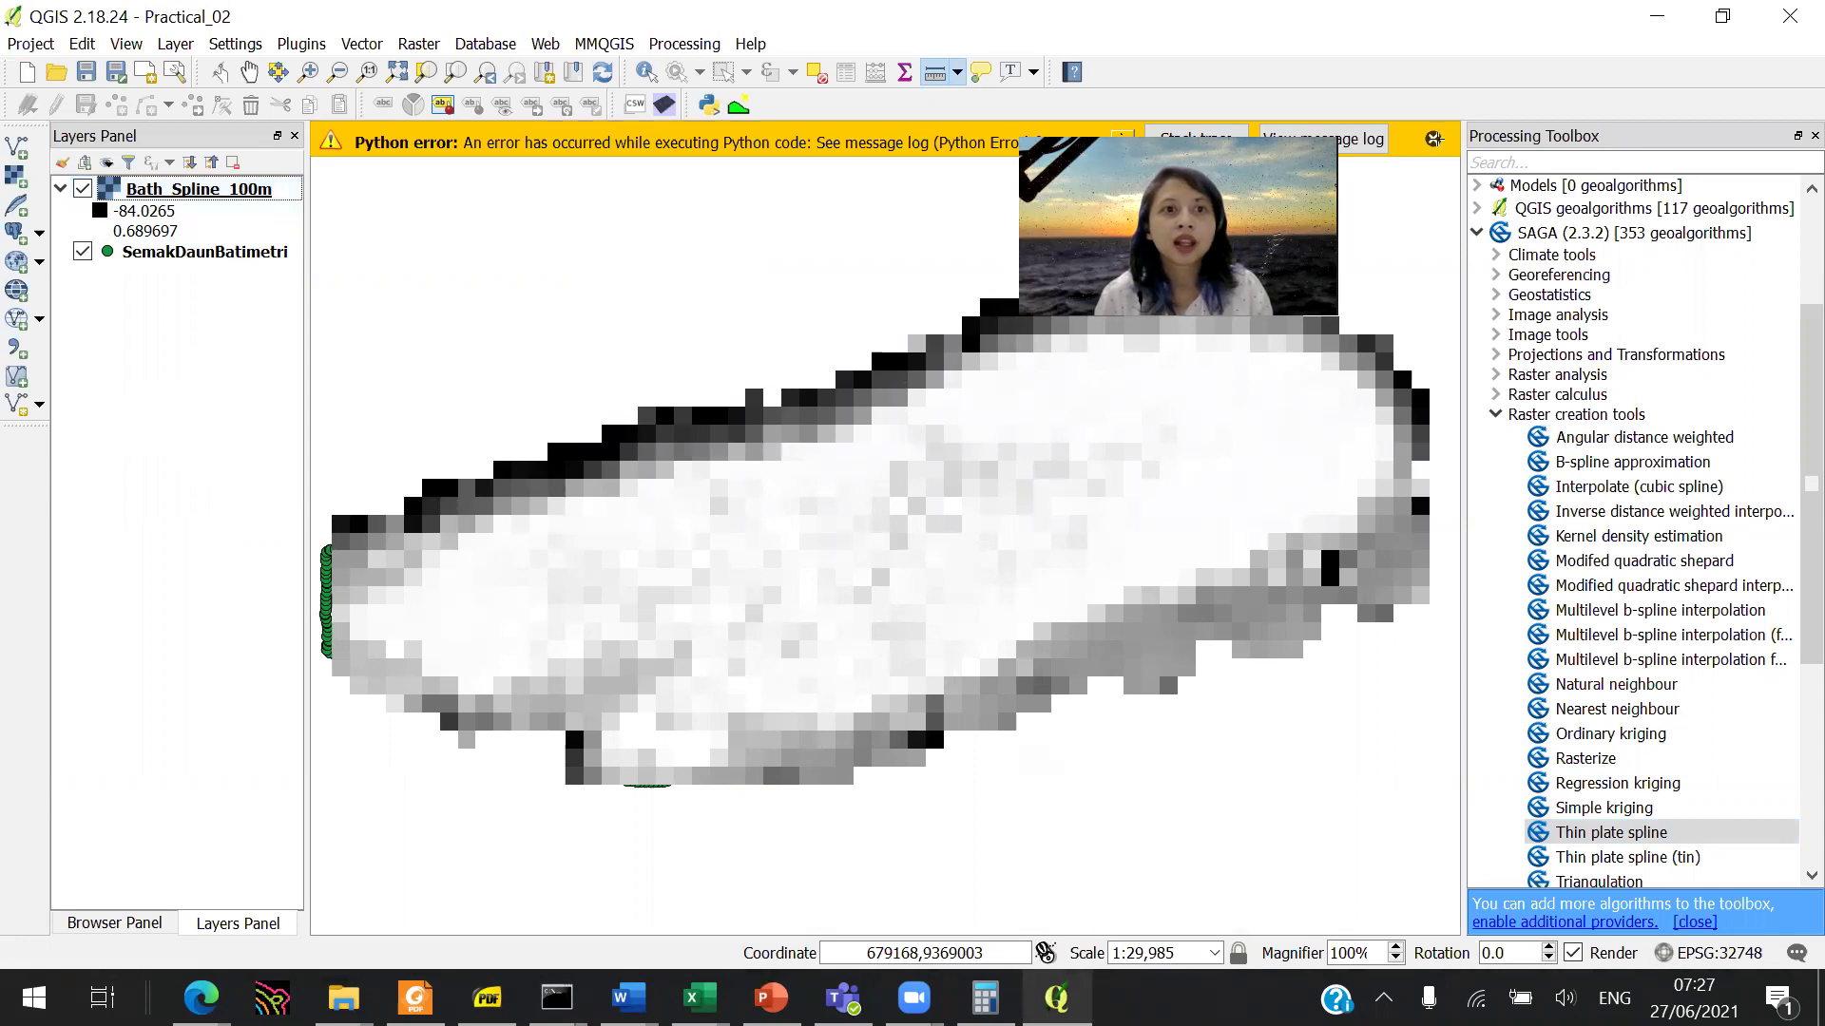
{"action": "left_click", "coordinate": [1432, 138]}
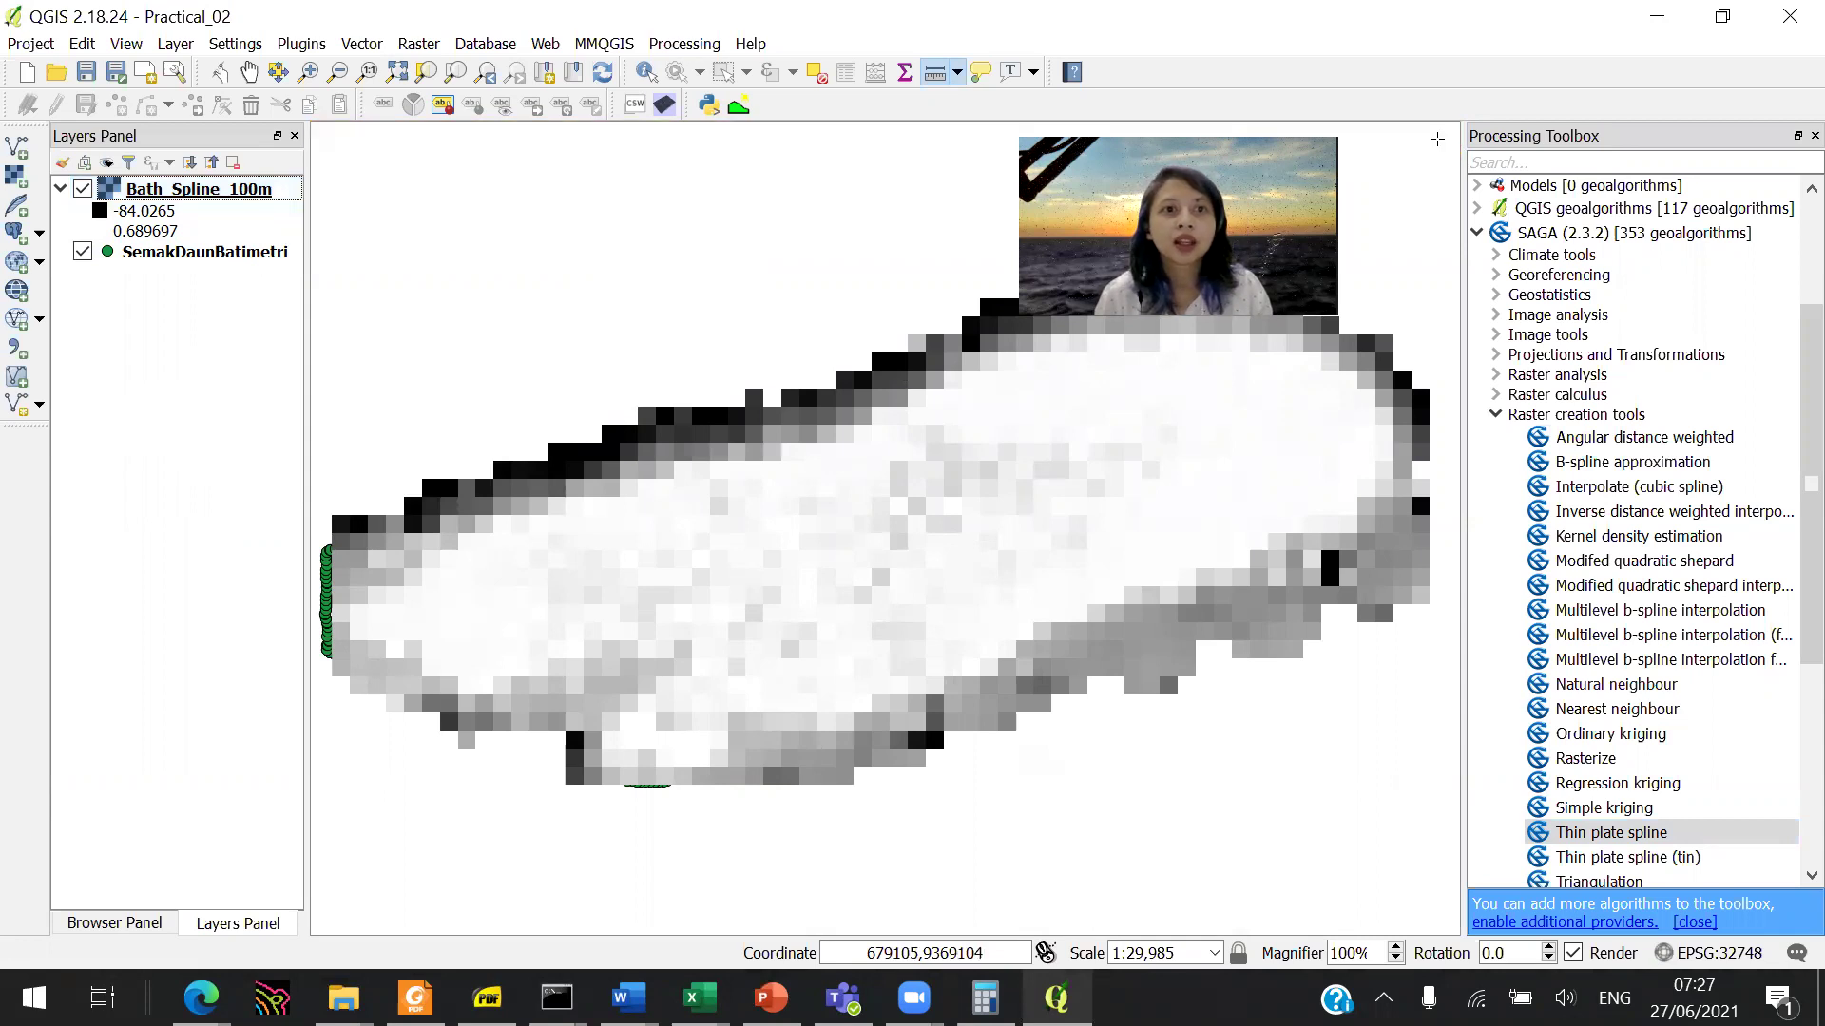
Step: Open the Bath_Spline_100m Layer Properties window and reposition it up and right
{"action": "right_click", "coordinate": [283, 194]}
{"action": "left_click", "coordinate": [358, 481]}
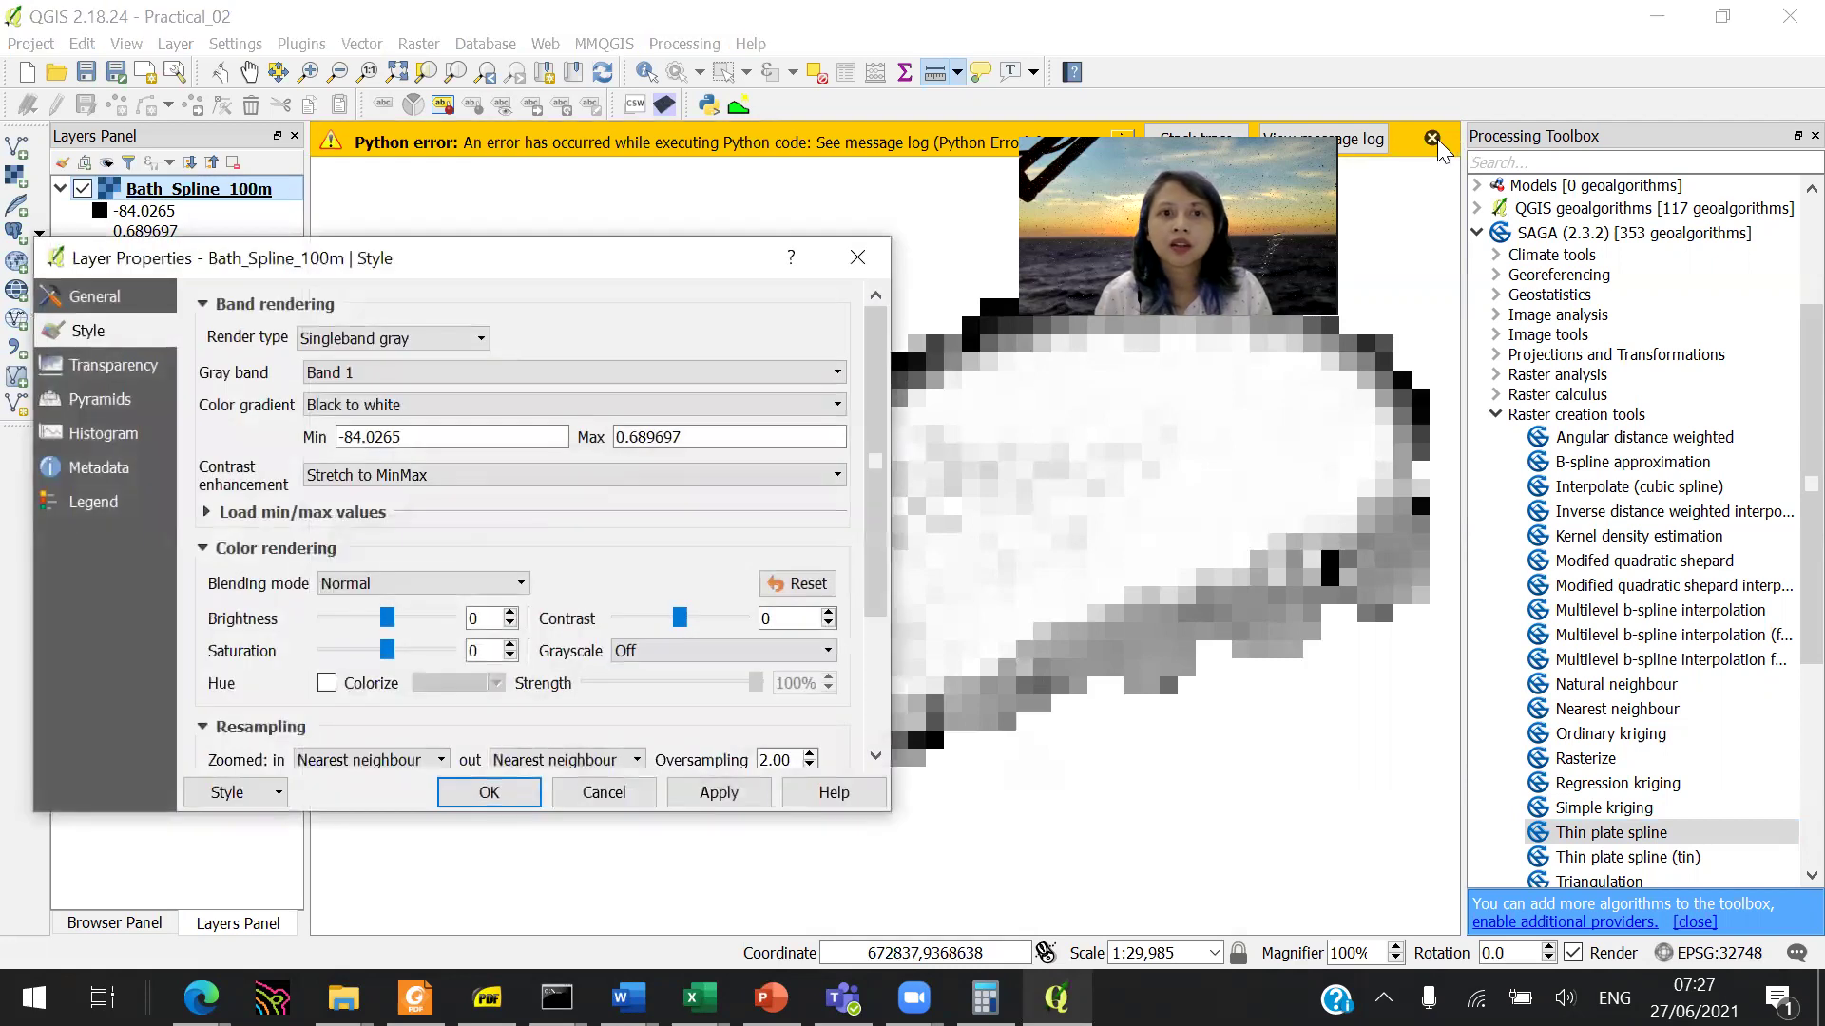
{"action": "left_click", "coordinate": [1433, 139]}
{"action": "left_click_drag", "start_coordinate": [700, 267], "coordinate": [813, 195]}
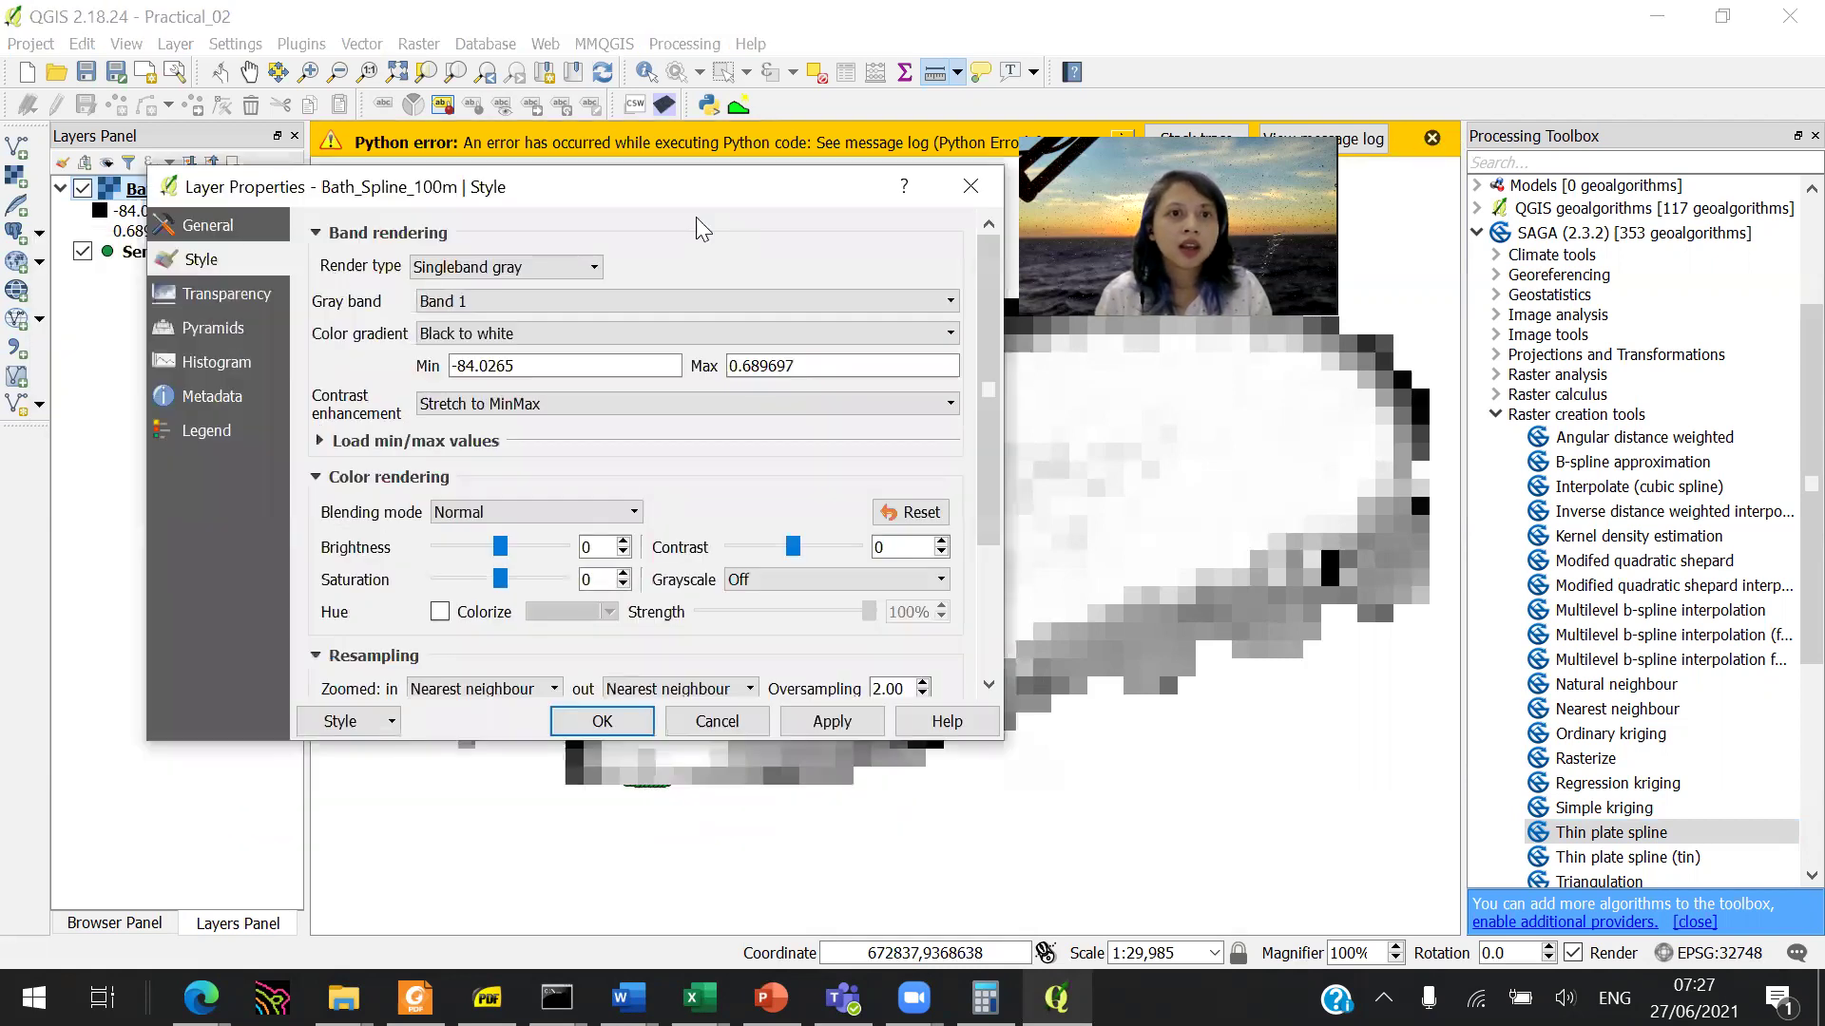
Step: Show the raster histogram and zoom in on the value peak just below 0
{"action": "left_click", "coordinate": [486, 271]}
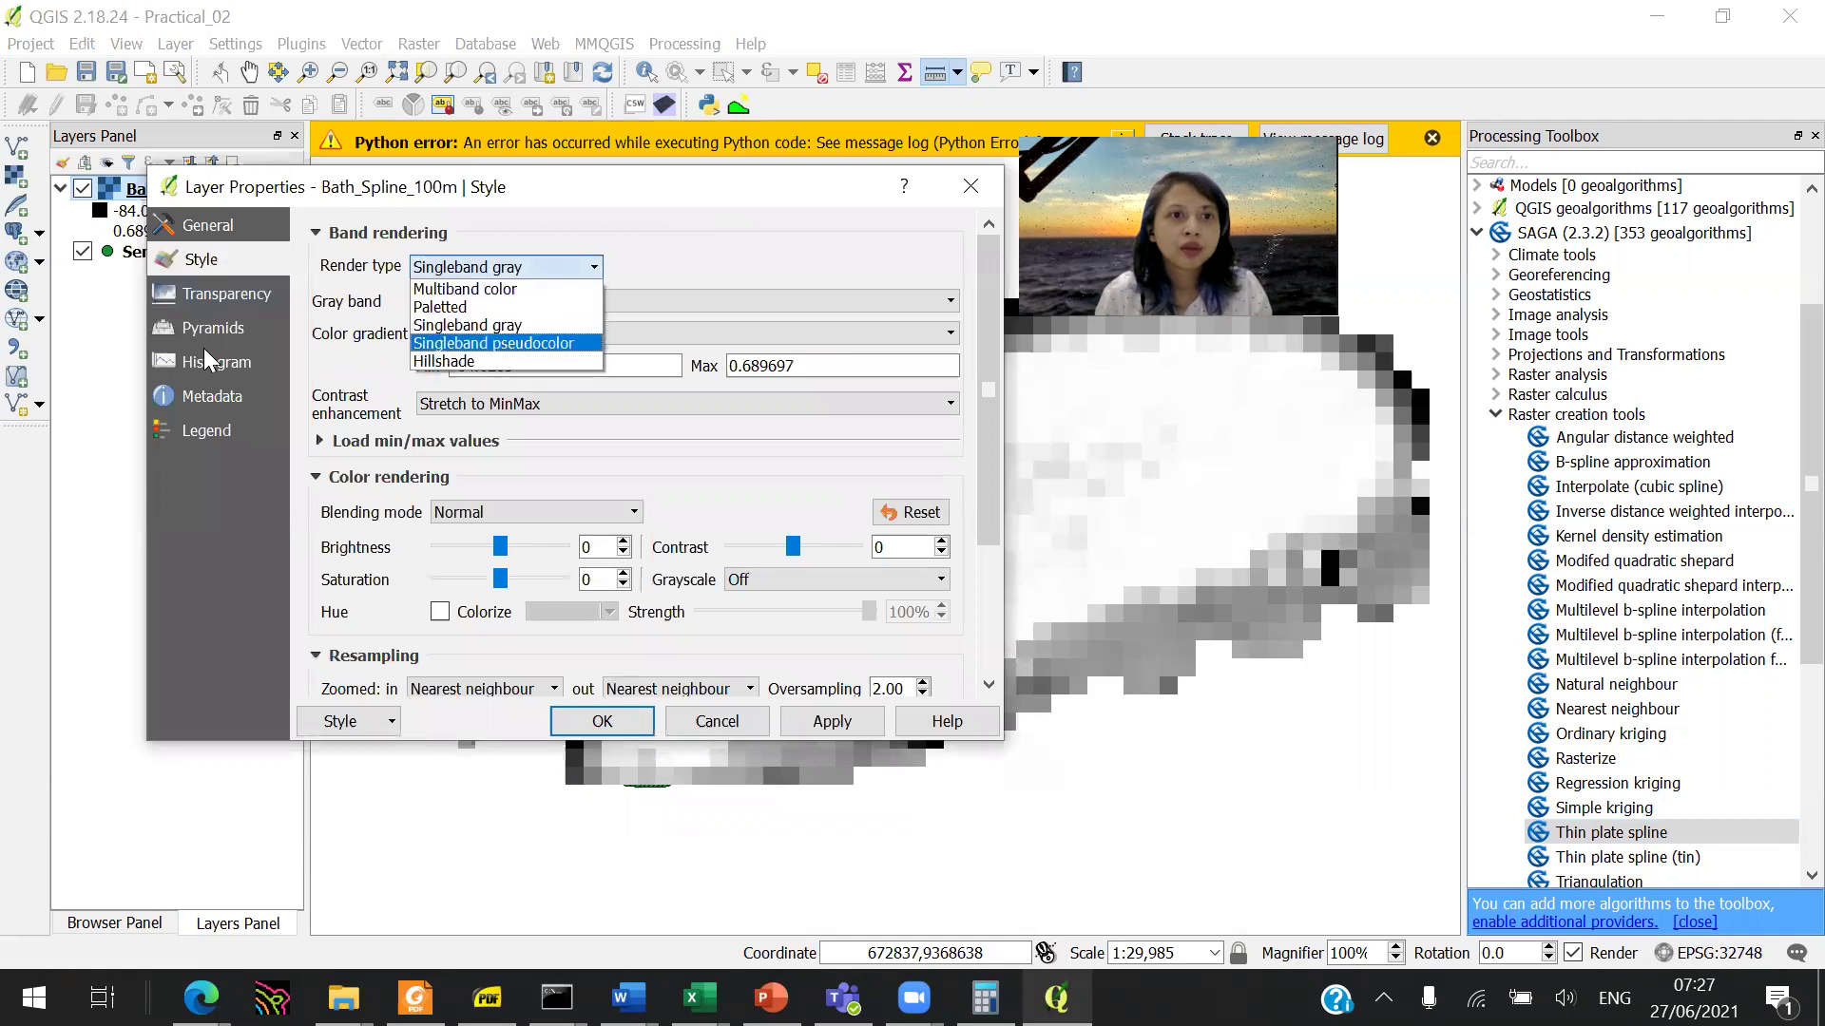
{"action": "left_click", "coordinate": [255, 371]}
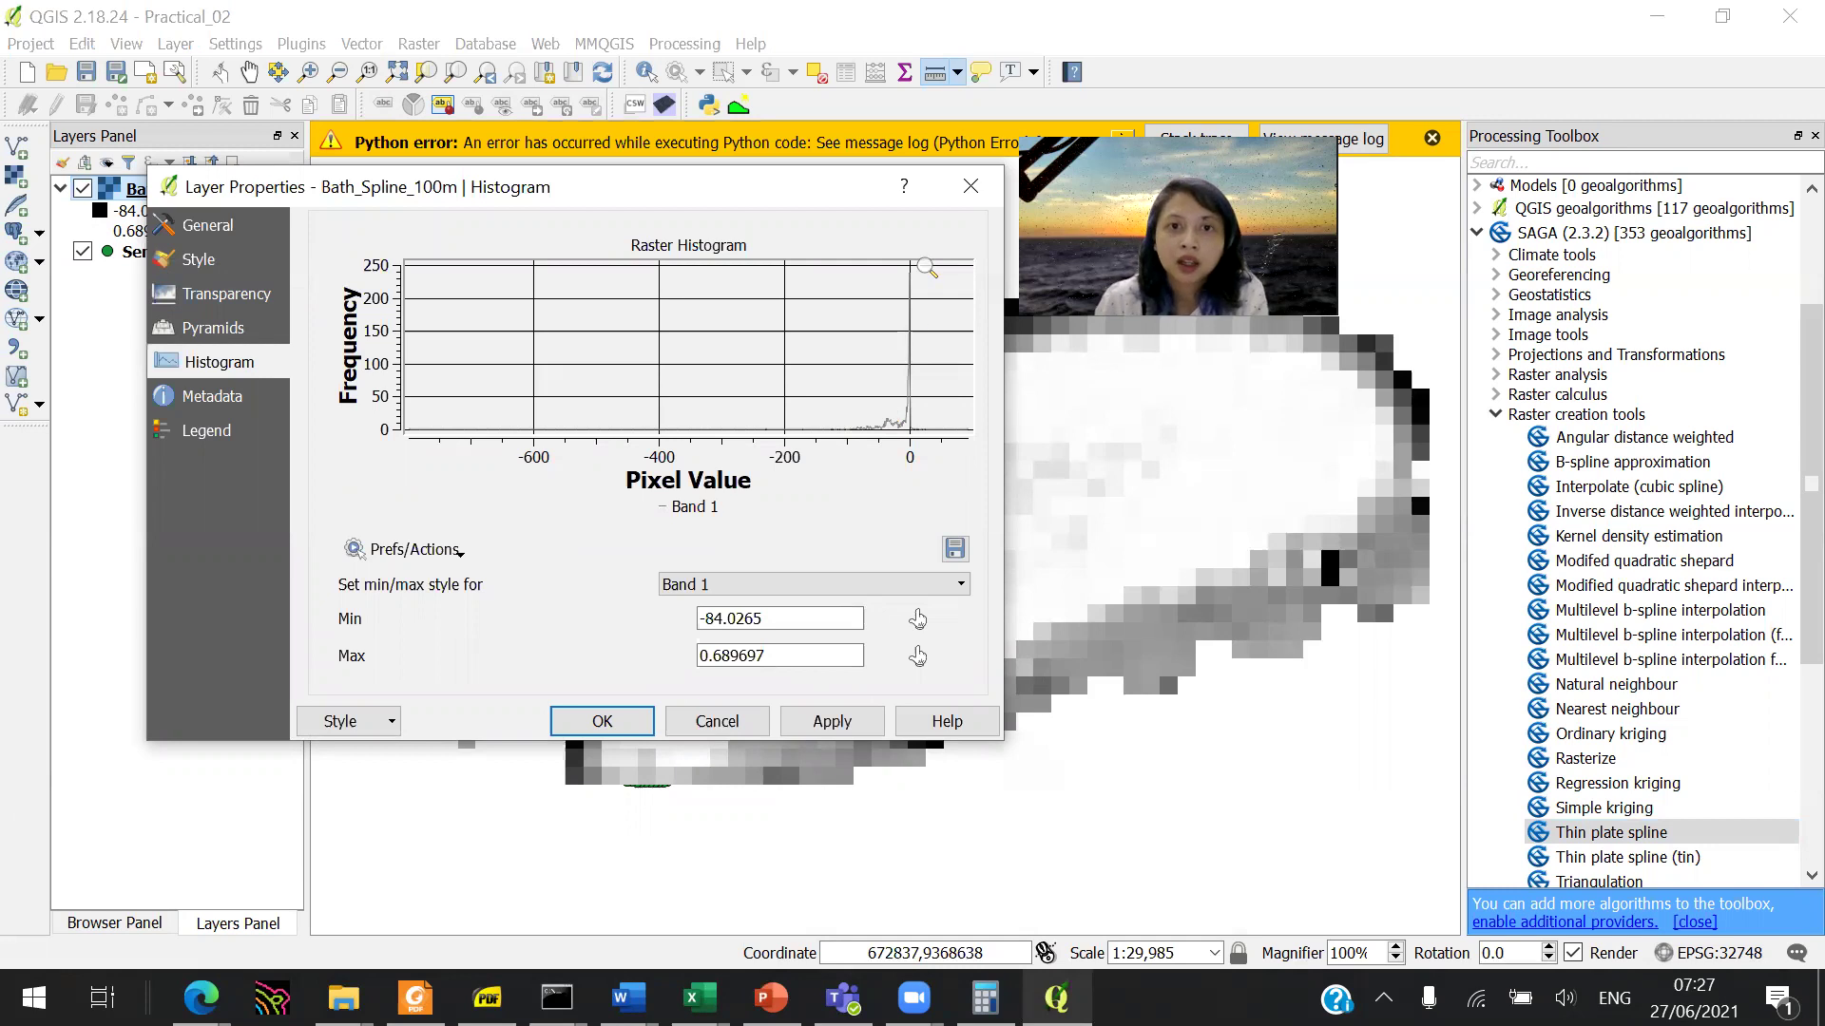
{"action": "left_click_drag", "start_coordinate": [926, 267], "coordinate": [793, 447]}
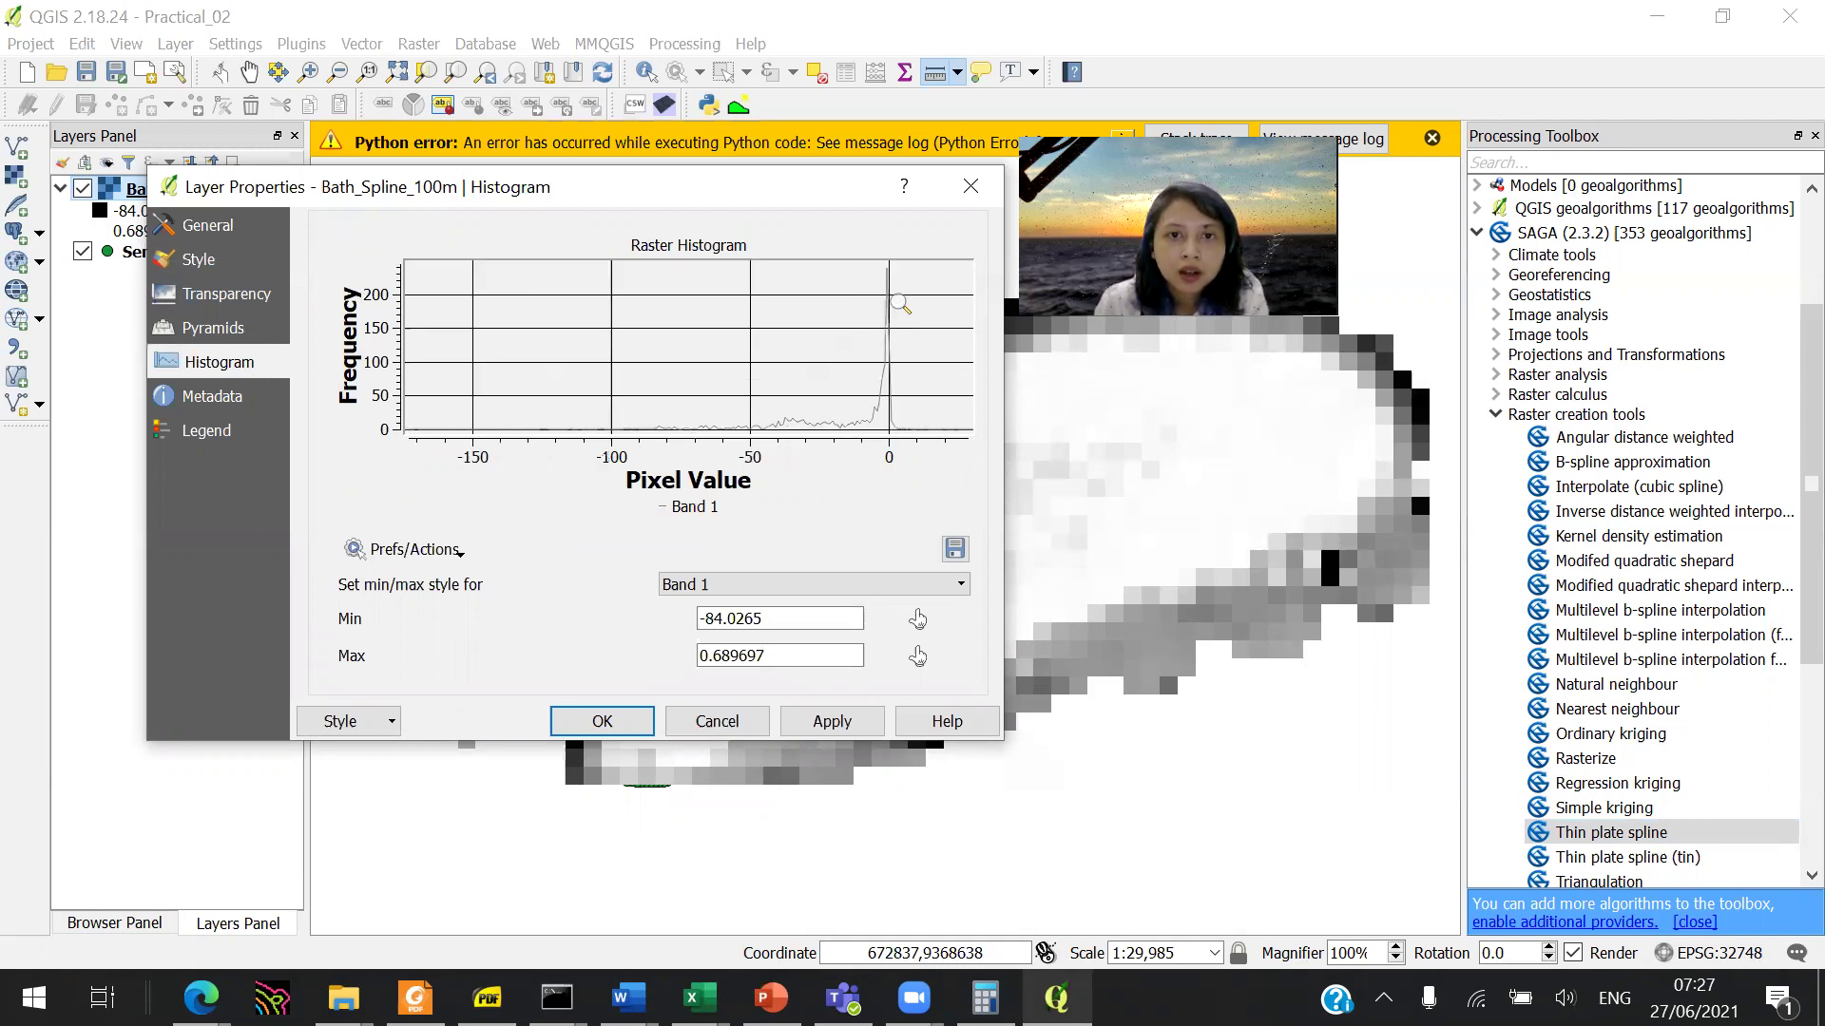
{"action": "left_click_drag", "start_coordinate": [905, 268], "coordinate": [741, 431]}
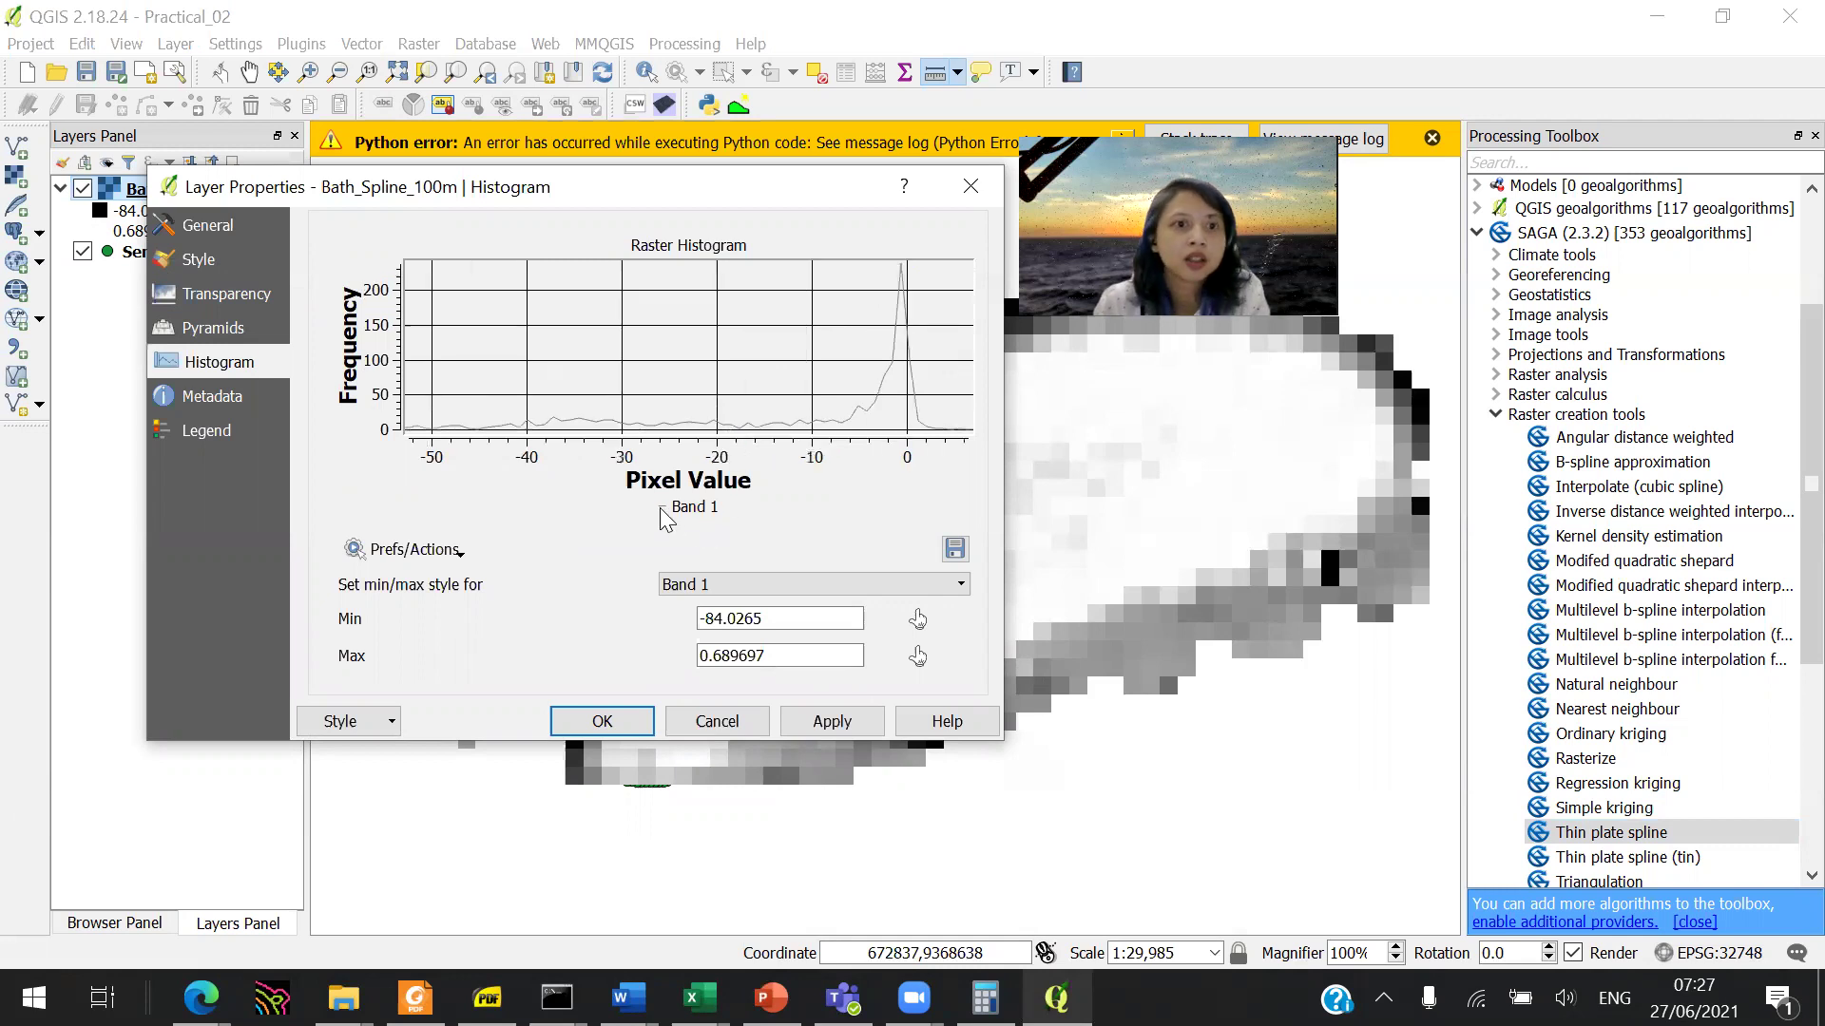
{"action": "left_click_drag", "start_coordinate": [927, 270], "coordinate": [798, 436]}
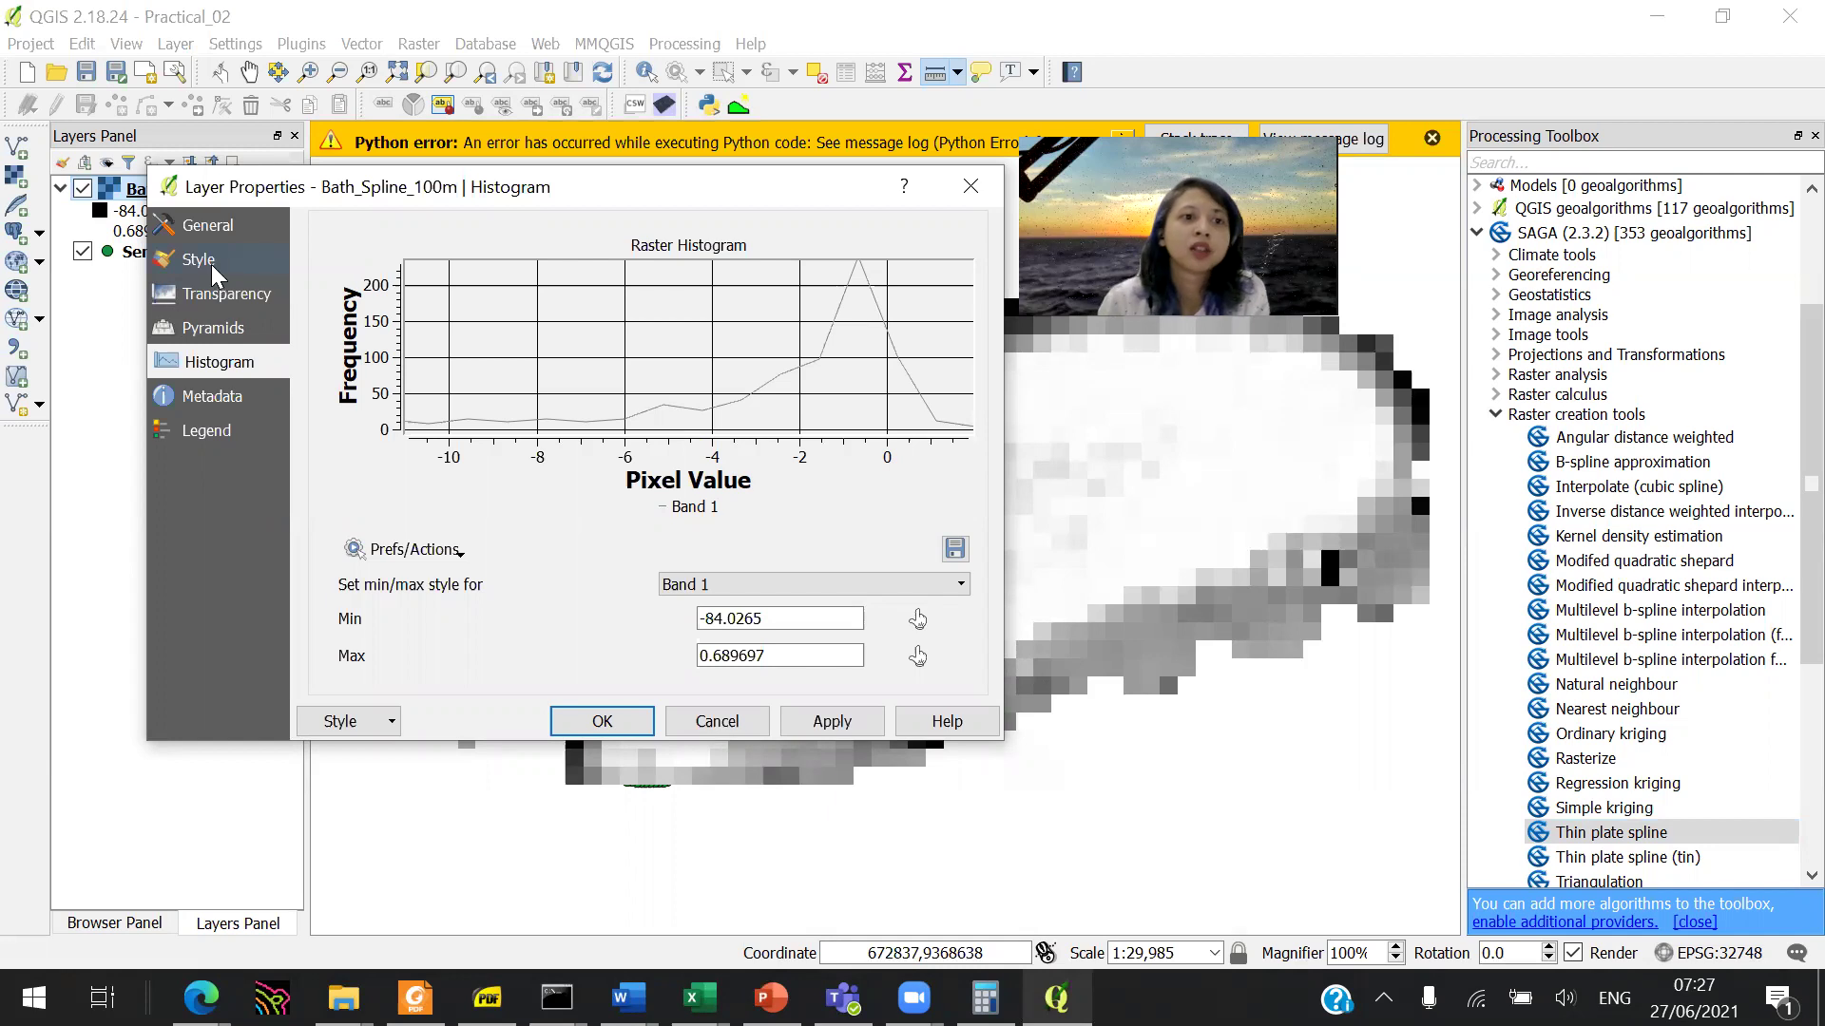
Step: Render Bath_Spline_100m as singleband pseudocolor with an inverted Spectral ramp
{"action": "left_click", "coordinate": [210, 267]}
{"action": "left_click", "coordinate": [549, 268]}
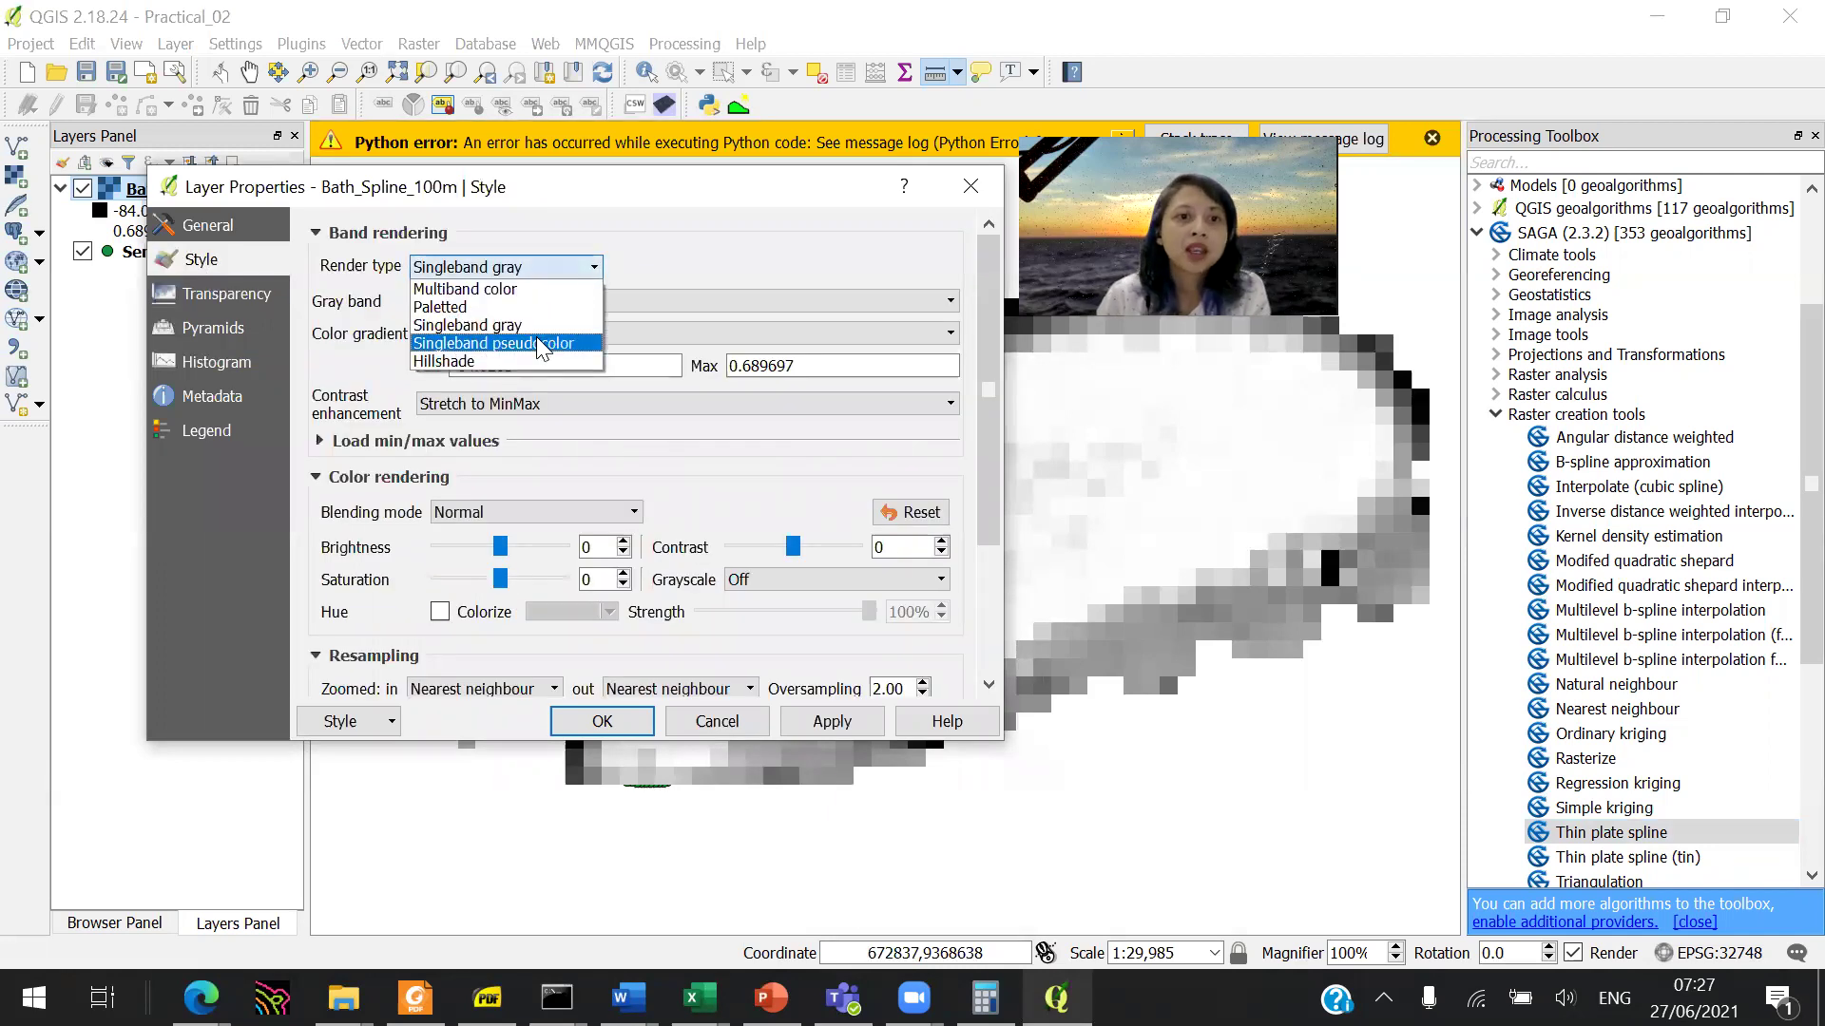
{"action": "left_click", "coordinate": [513, 340]}
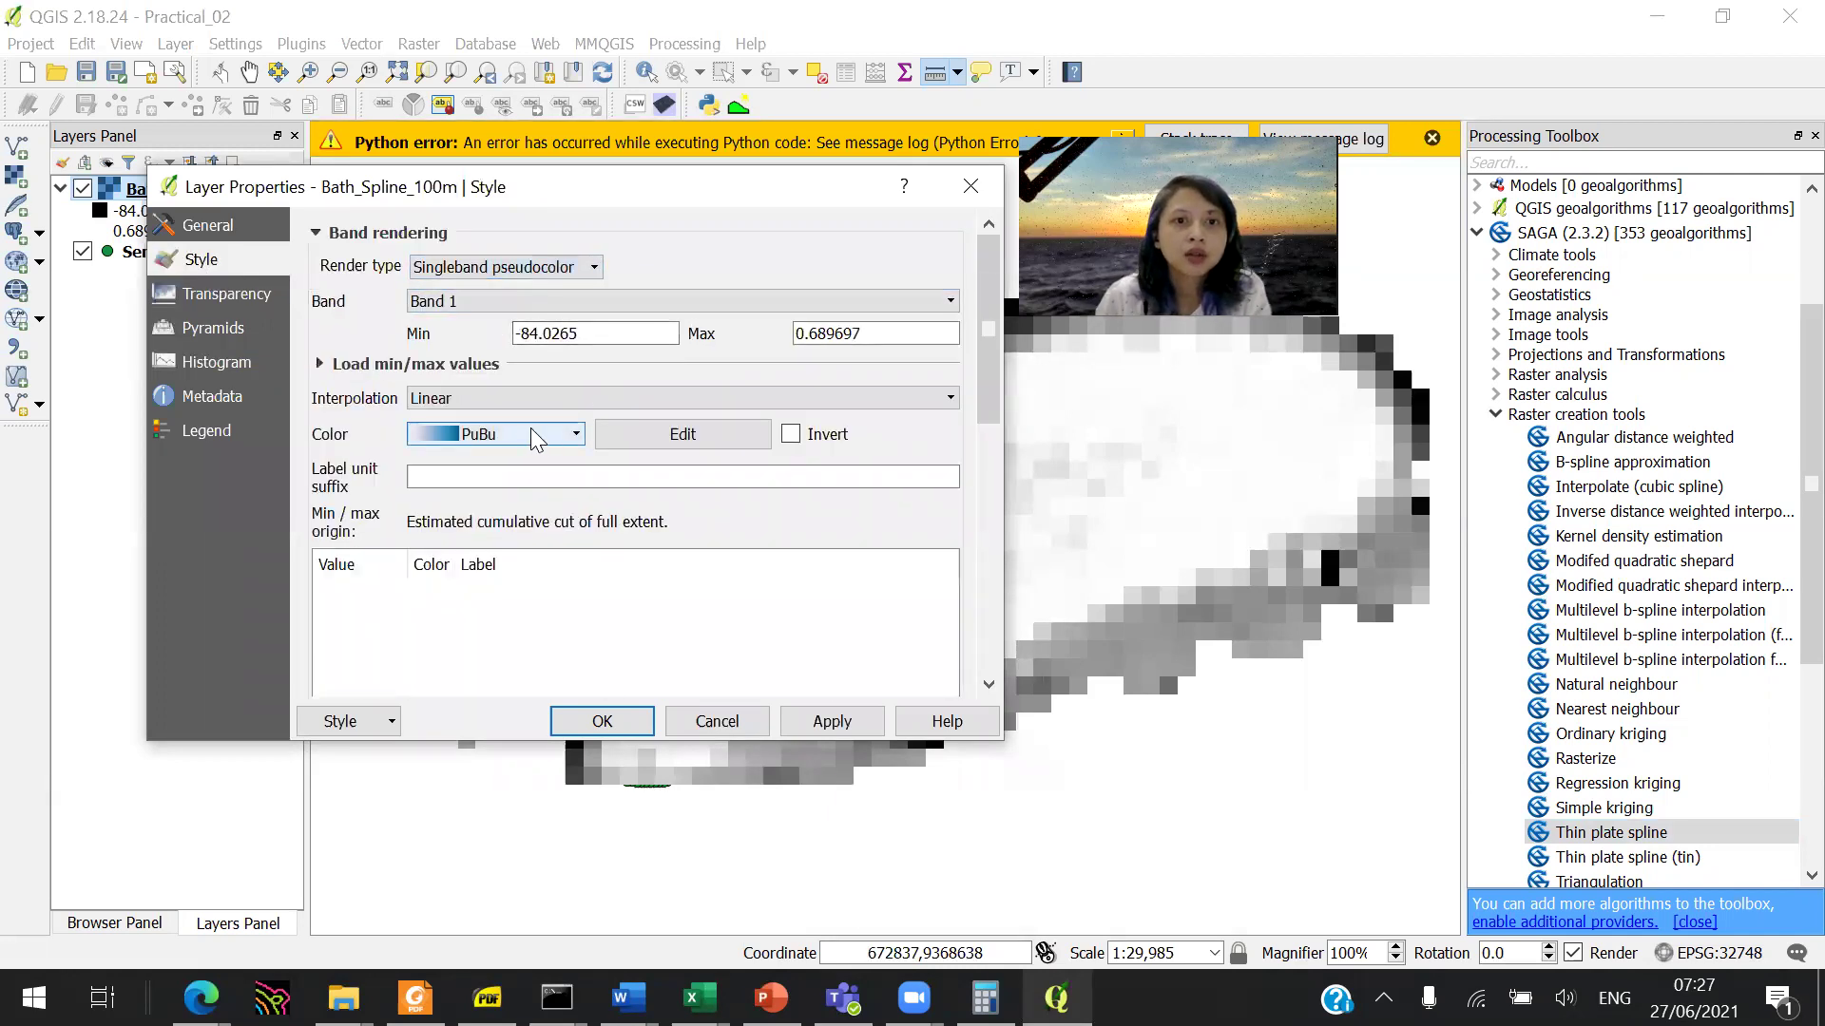
{"action": "left_click", "coordinate": [541, 442]}
{"action": "scroll", "coordinate": [528, 570], "scroll_direction": "down", "scroll_amount": 5}
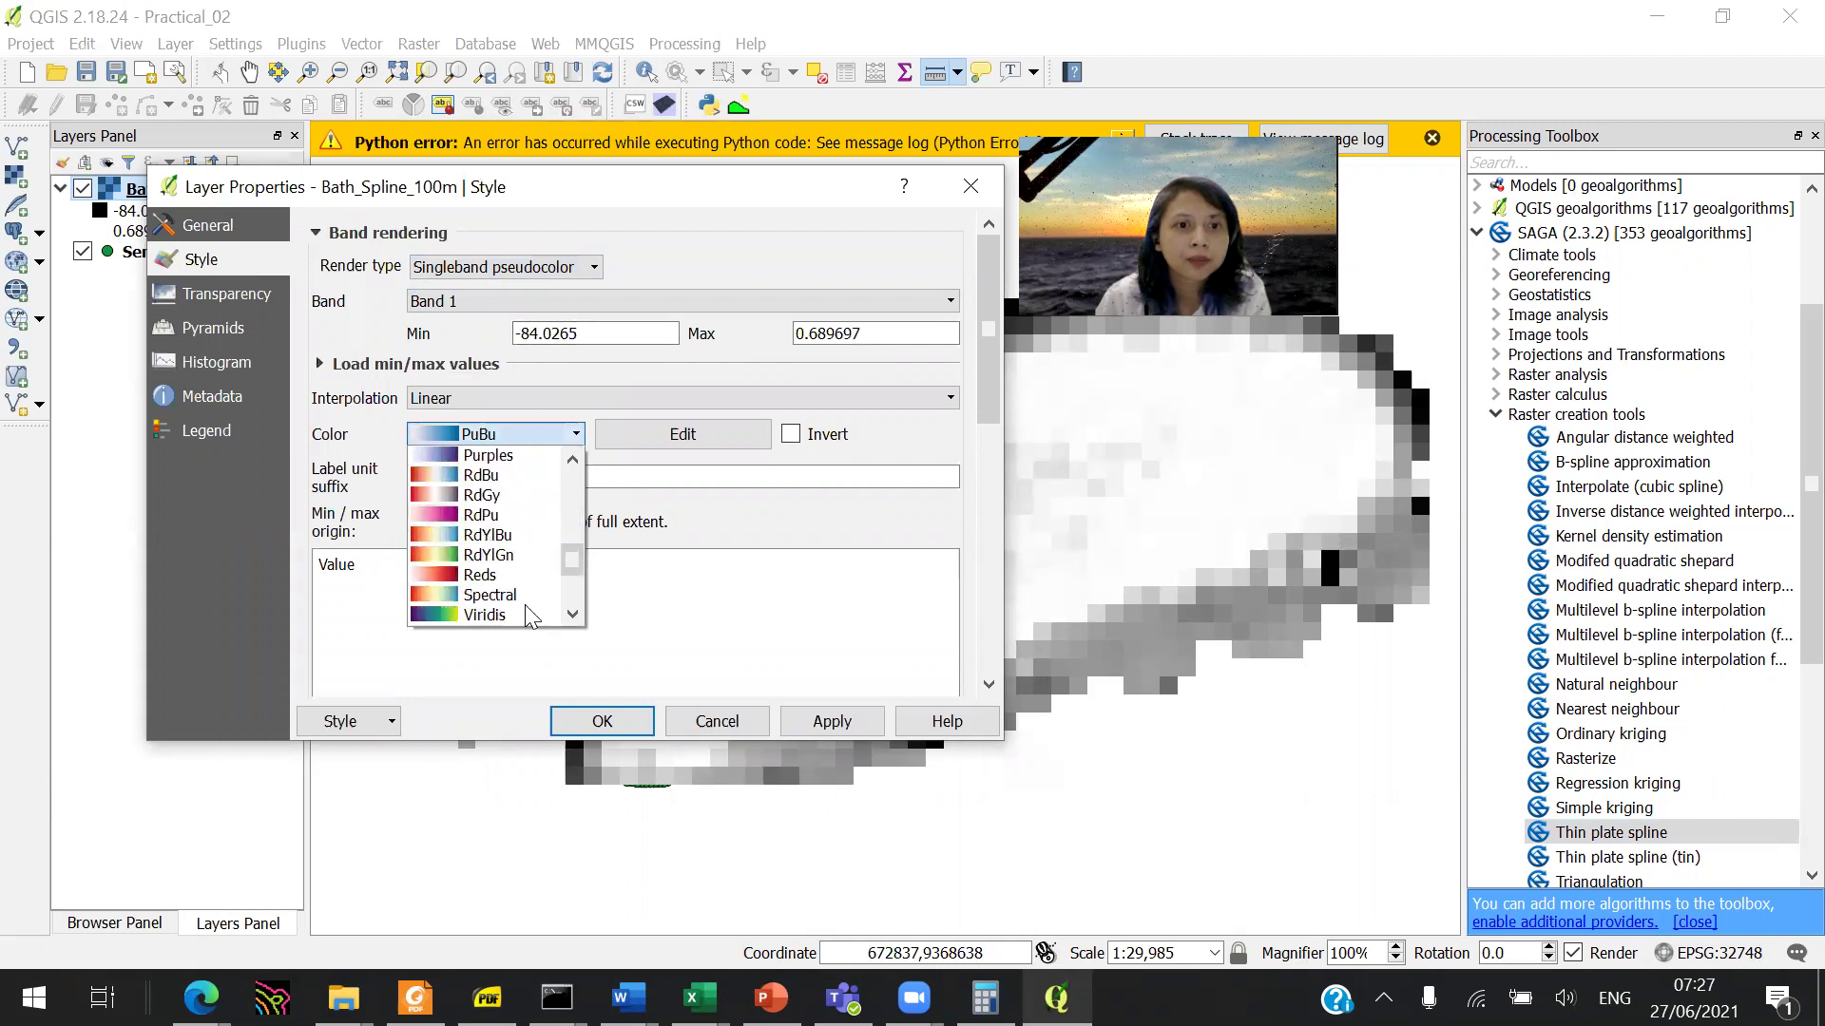
{"action": "left_click", "coordinate": [513, 536]}
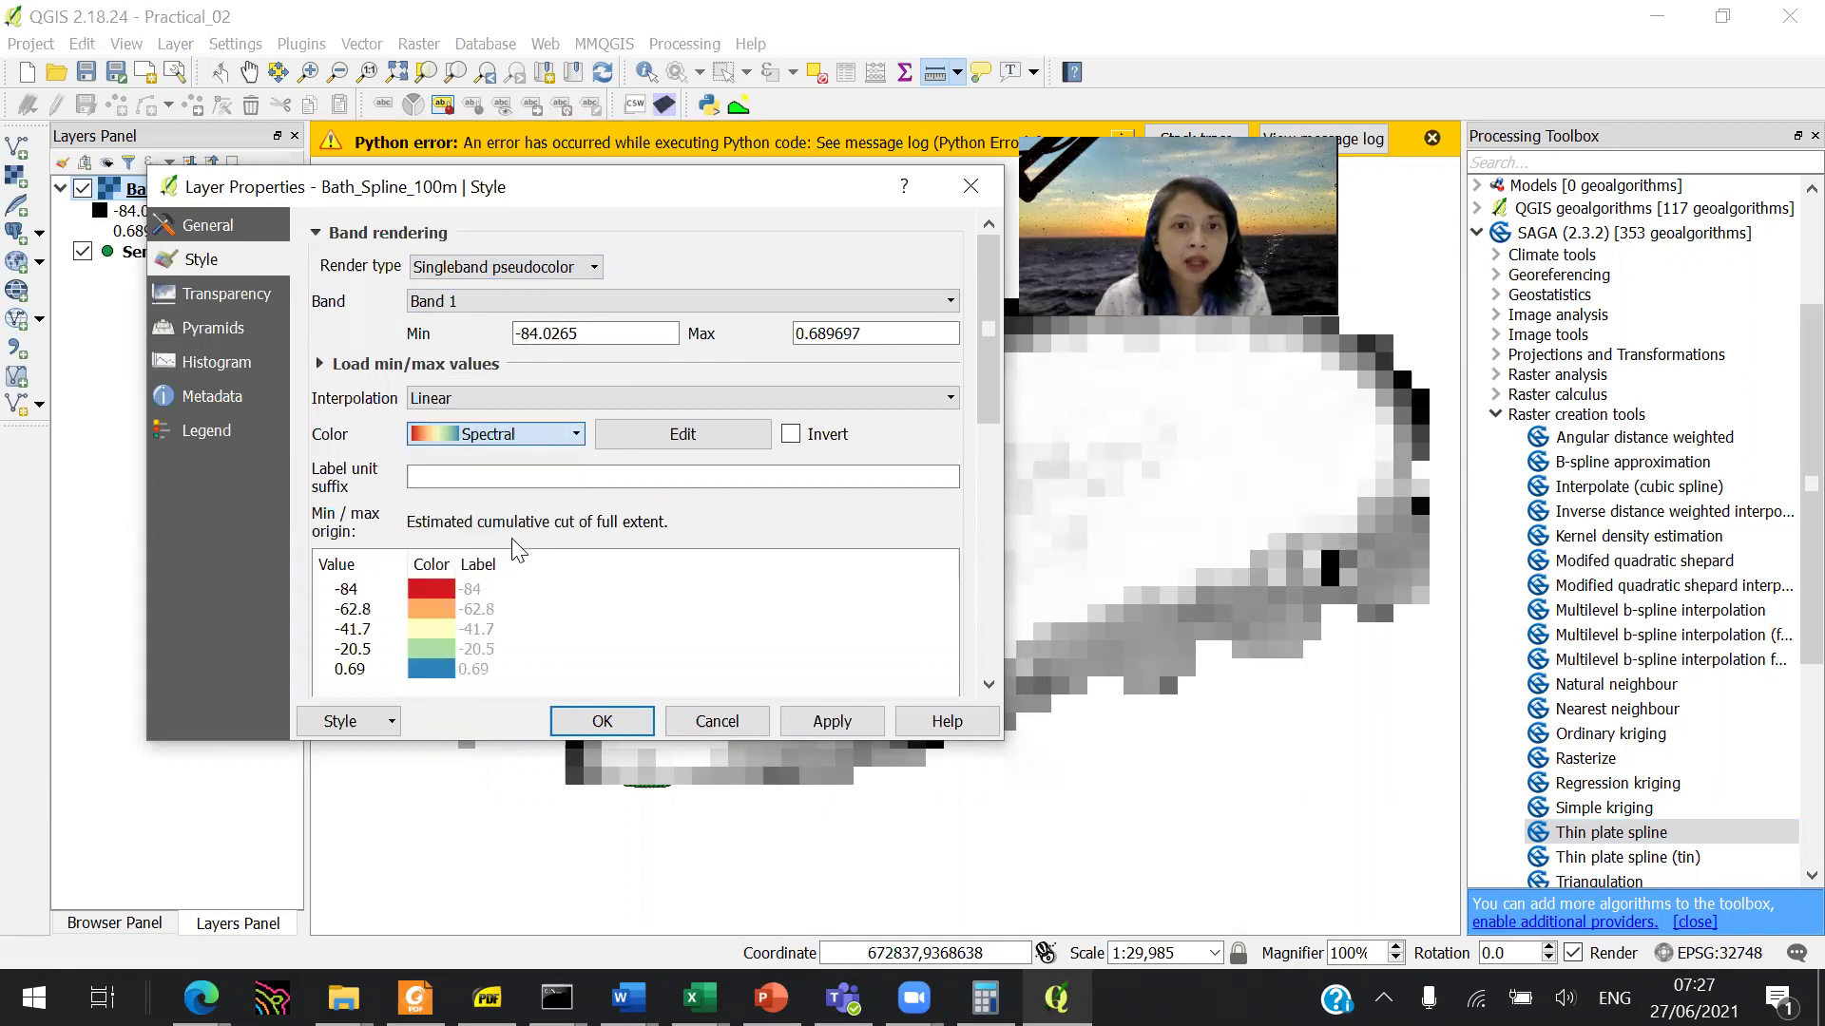
{"action": "left_click", "coordinate": [823, 435]}
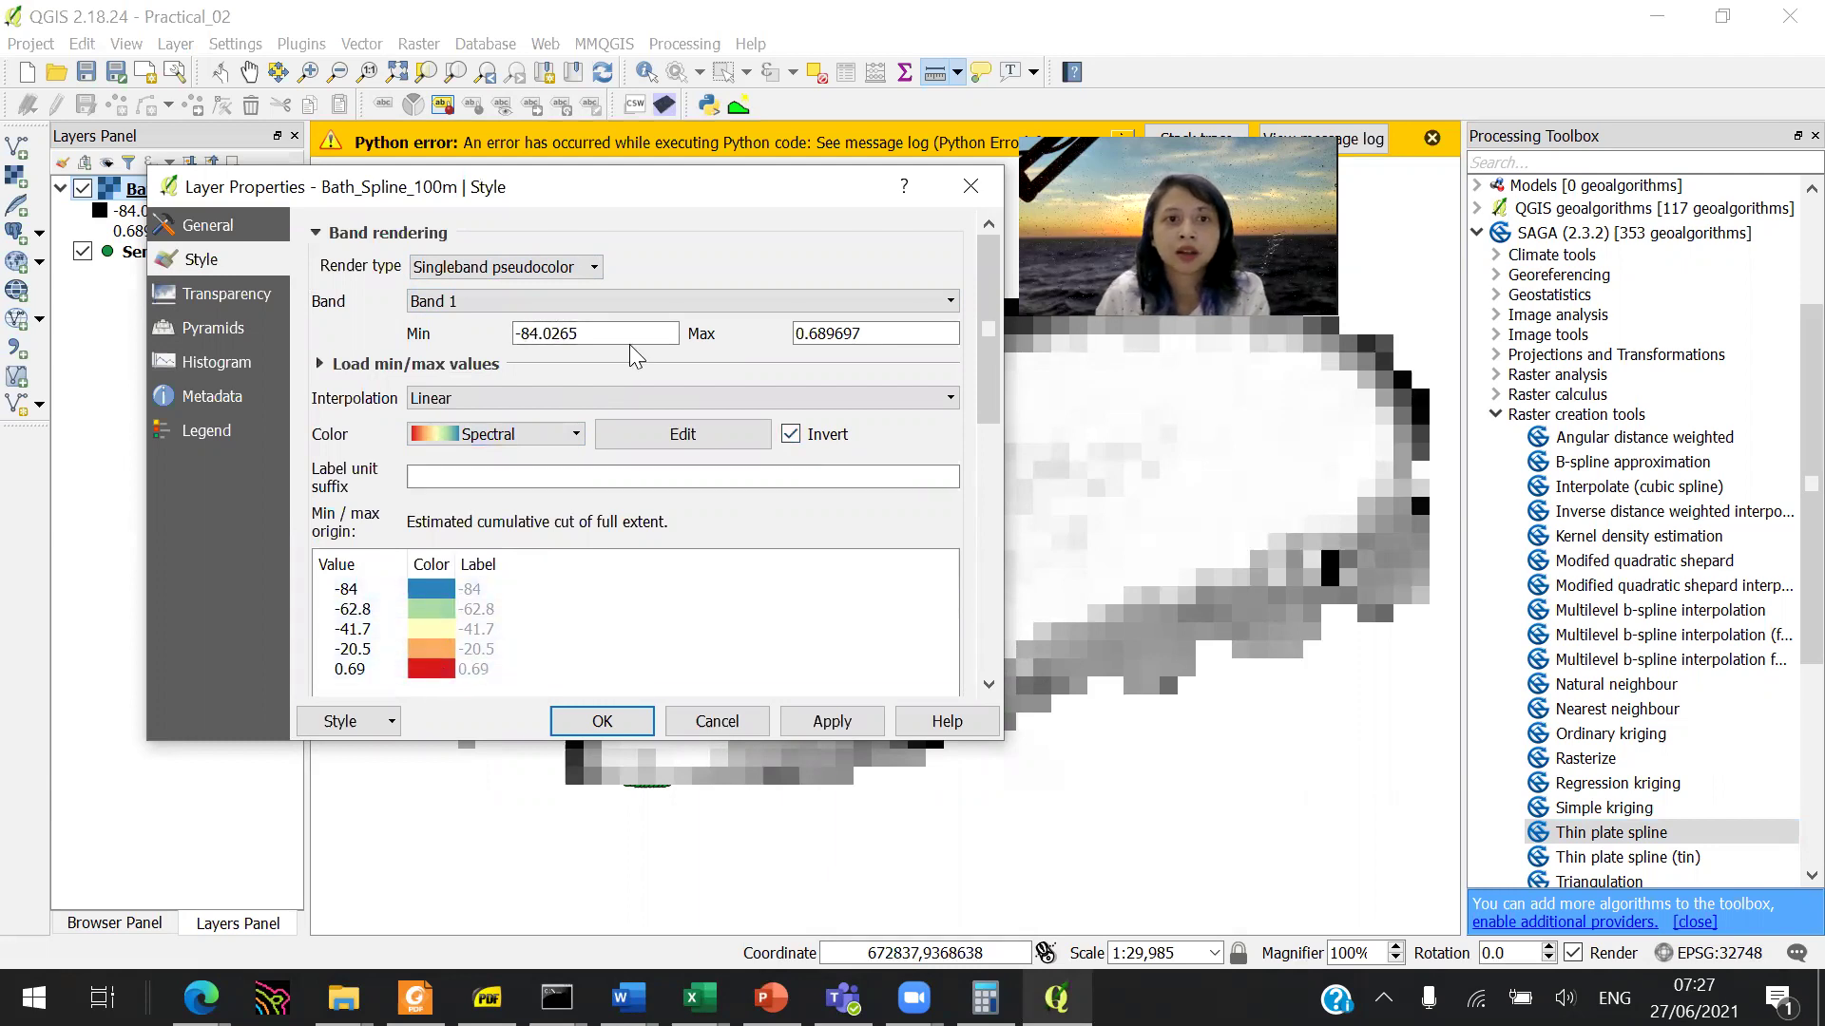
Step: Stretch the ramp from -50 to 1 and apply it to the grid
{"action": "left_click_drag", "start_coordinate": [580, 334], "coordinate": [527, 342]}
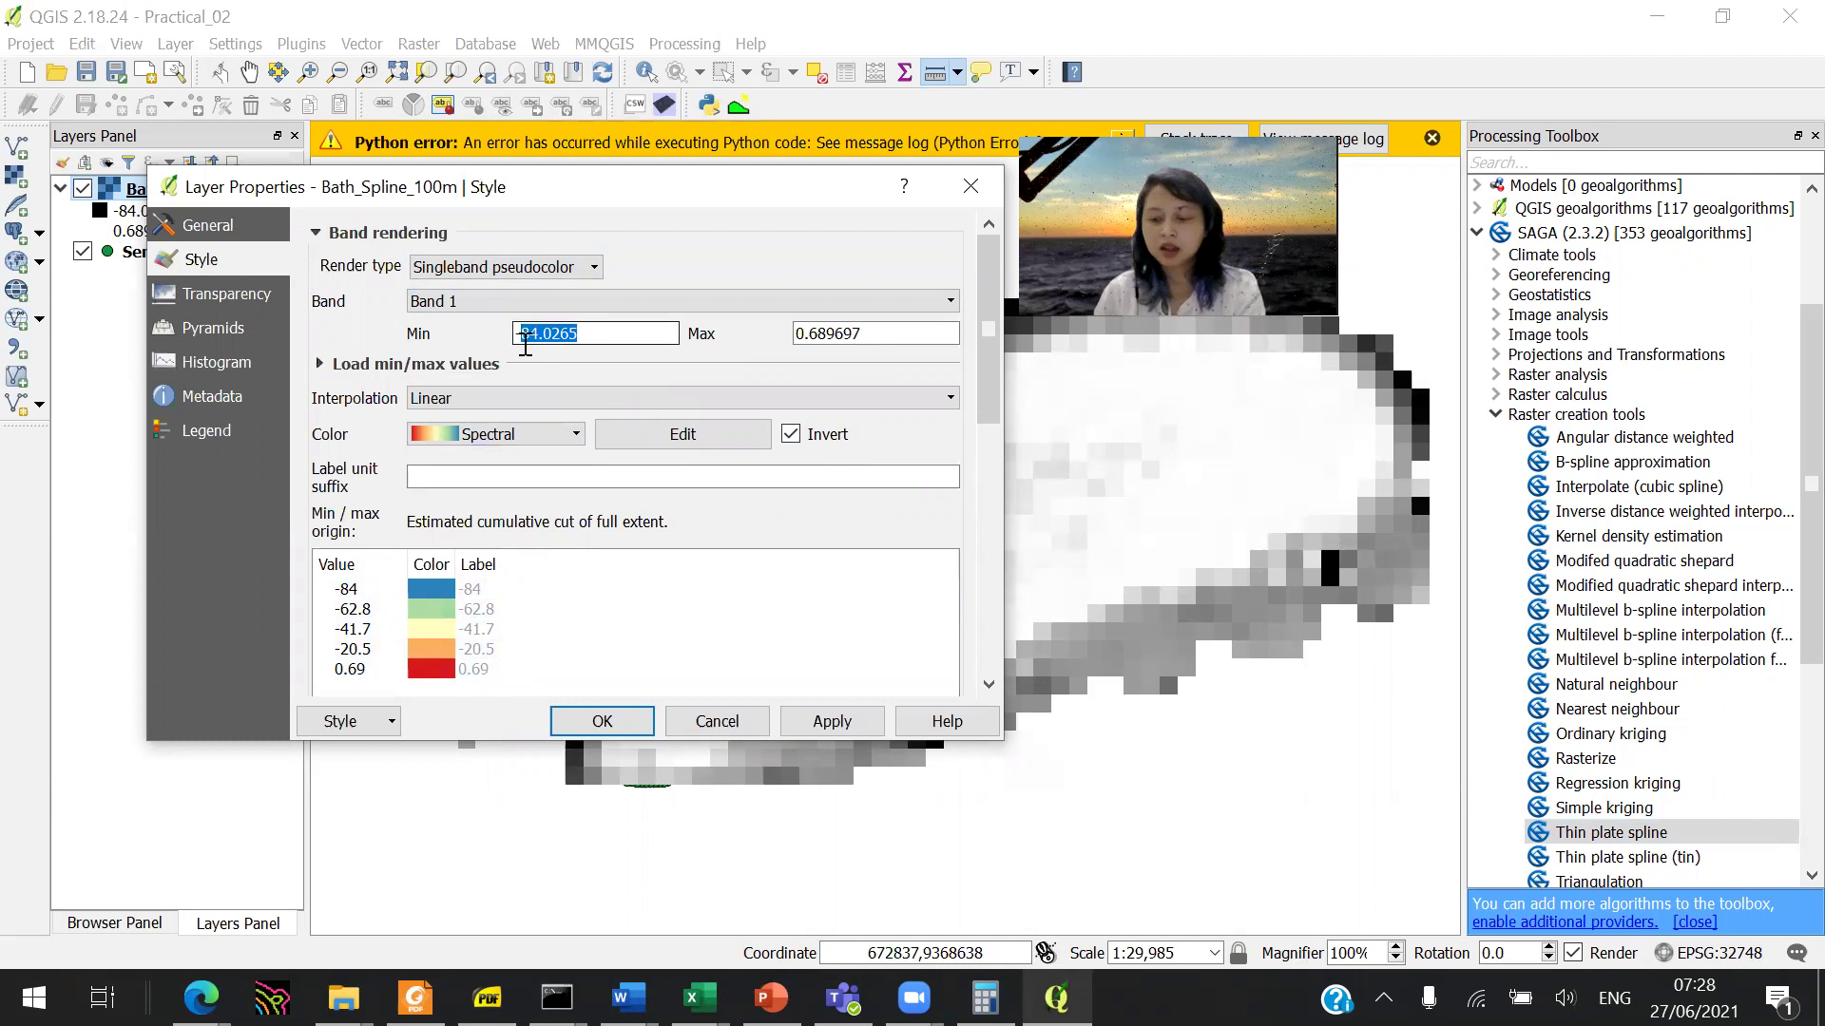
{"action": "type", "text": "50"}
{"action": "double_click", "coordinate": [869, 333]}
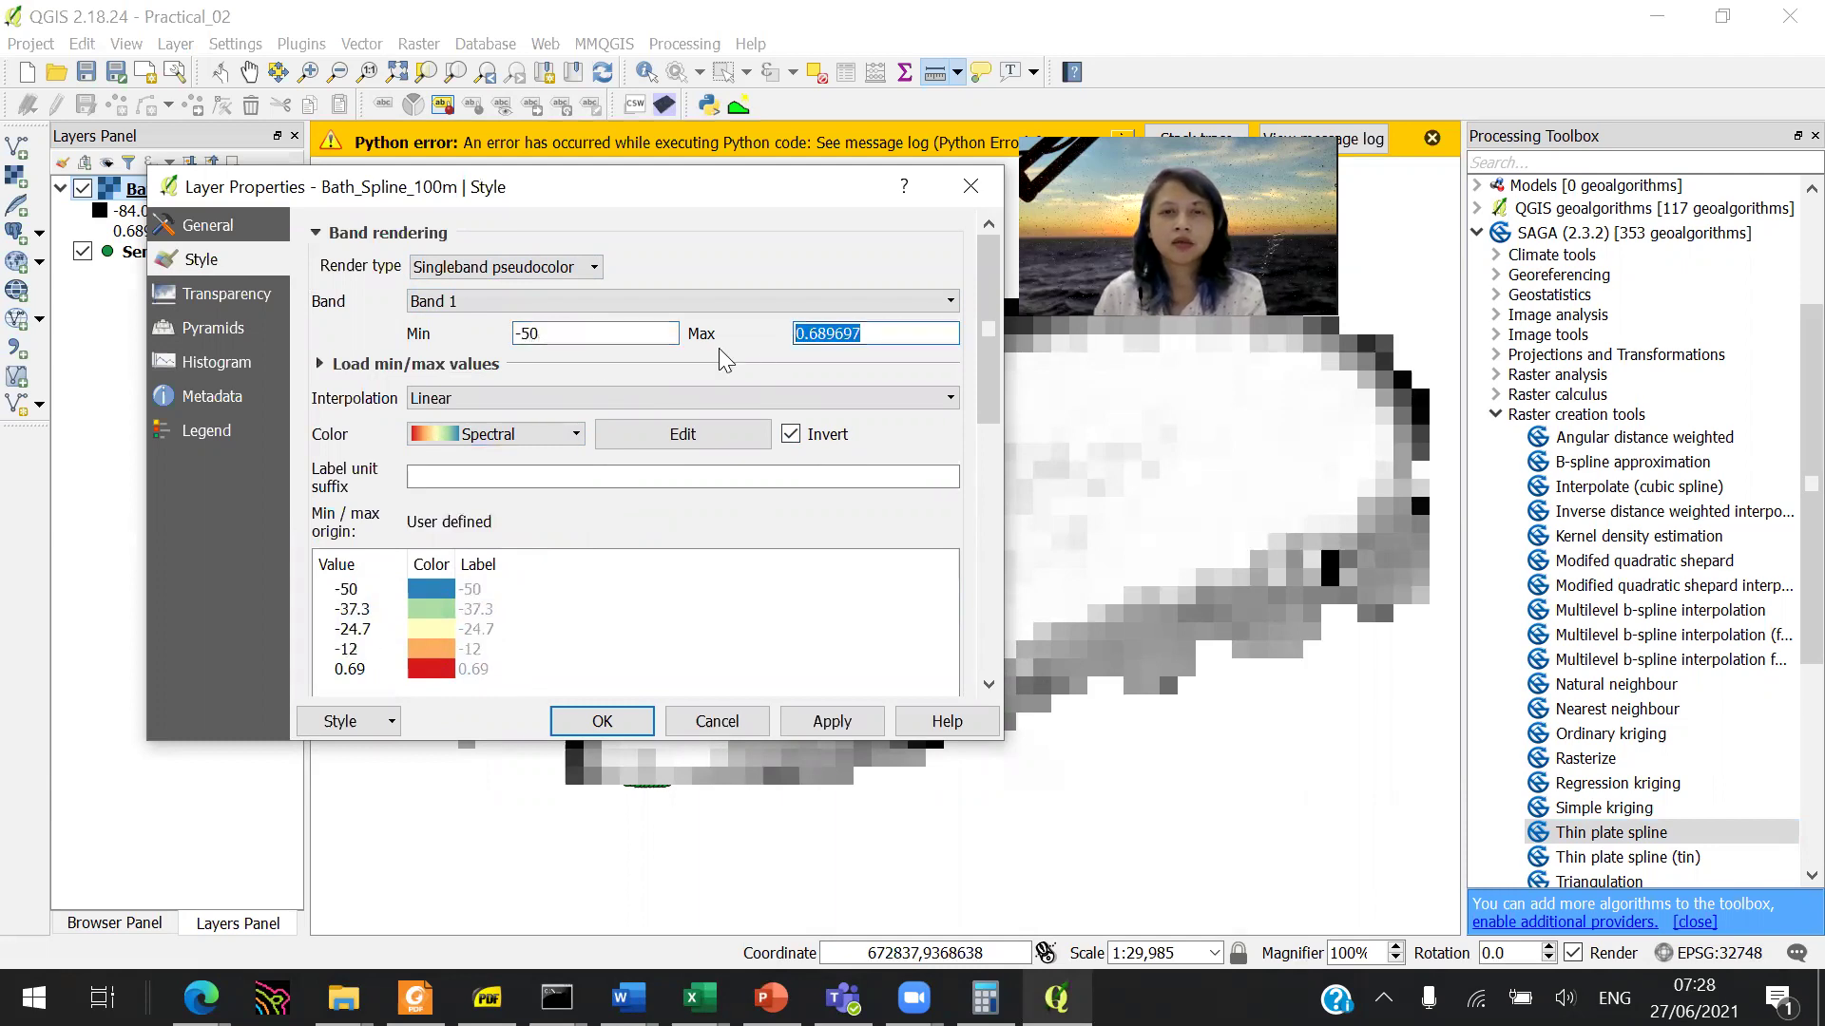
{"action": "type", "text": "1"}
{"action": "left_click", "coordinate": [834, 720]}
{"action": "left_click_drag", "start_coordinate": [989, 390], "coordinate": [985, 513]}
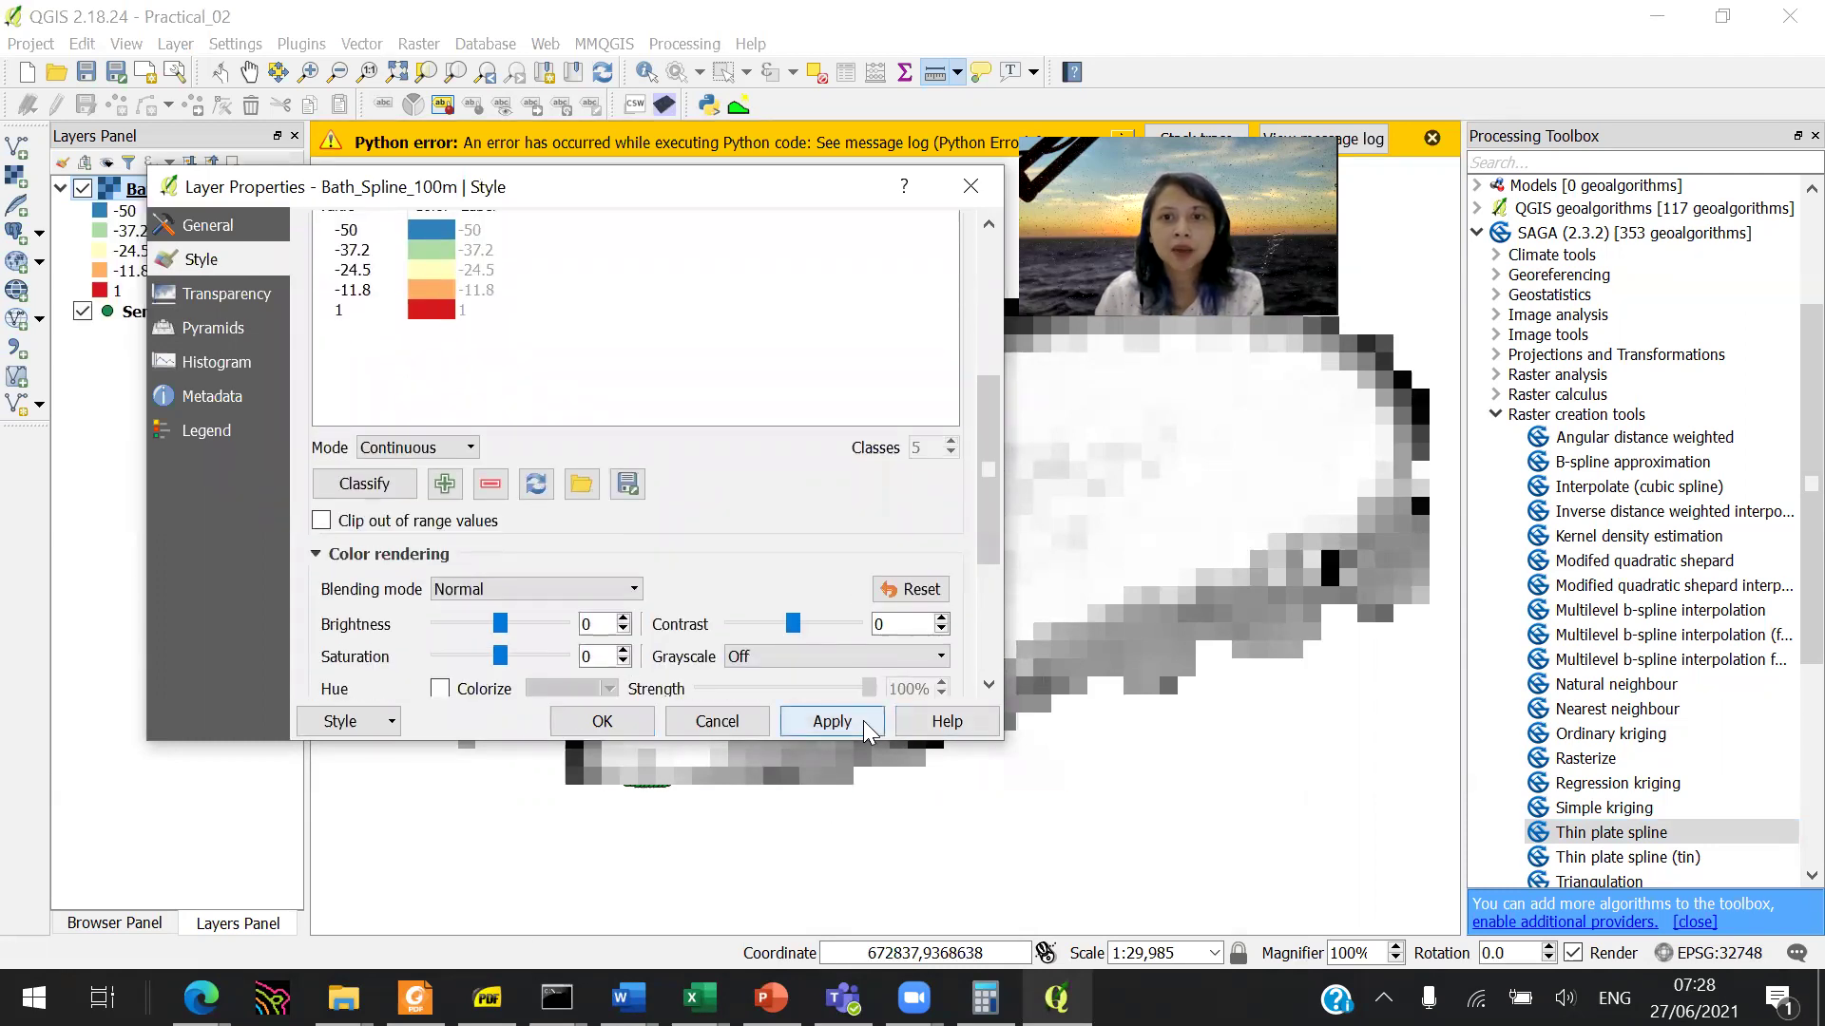
{"action": "left_click", "coordinate": [861, 721]}
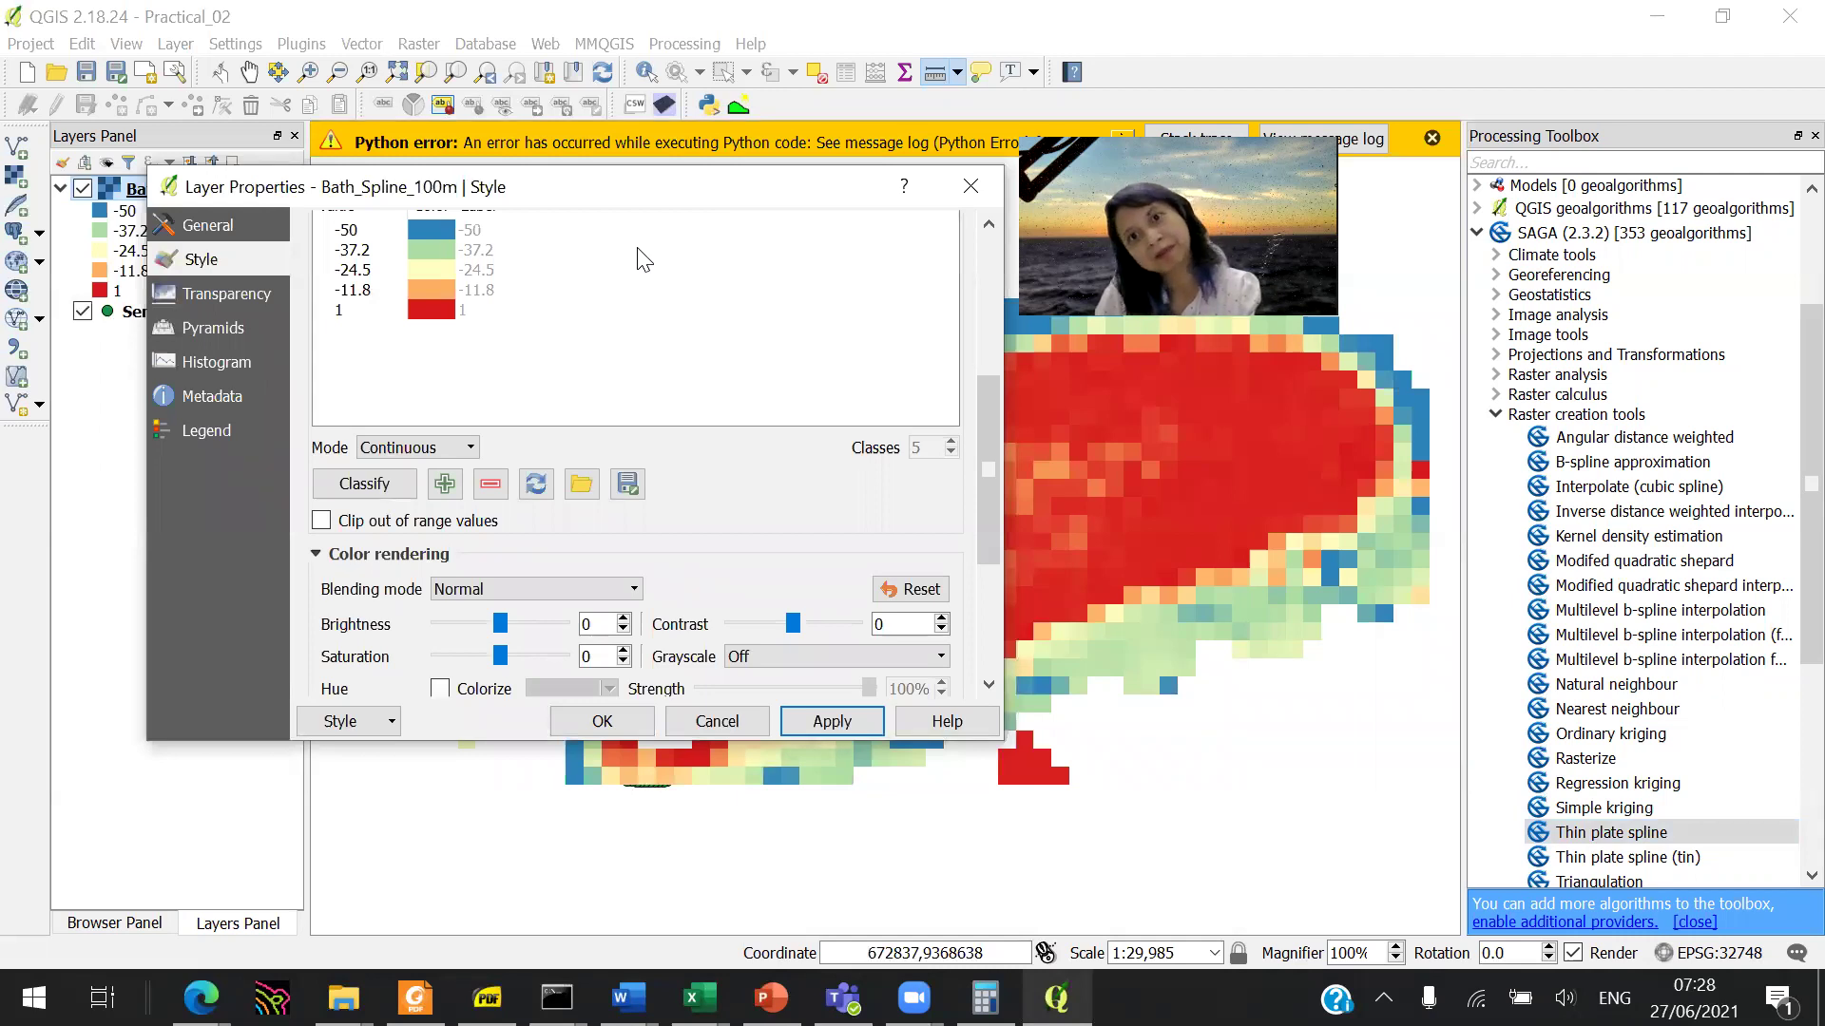
Step: Change the Bath_Spline_100m ramp minimum to -10, keeping the maximum at 1, and apply
{"action": "left_click_drag", "start_coordinate": [644, 187], "coordinate": [514, 228]}
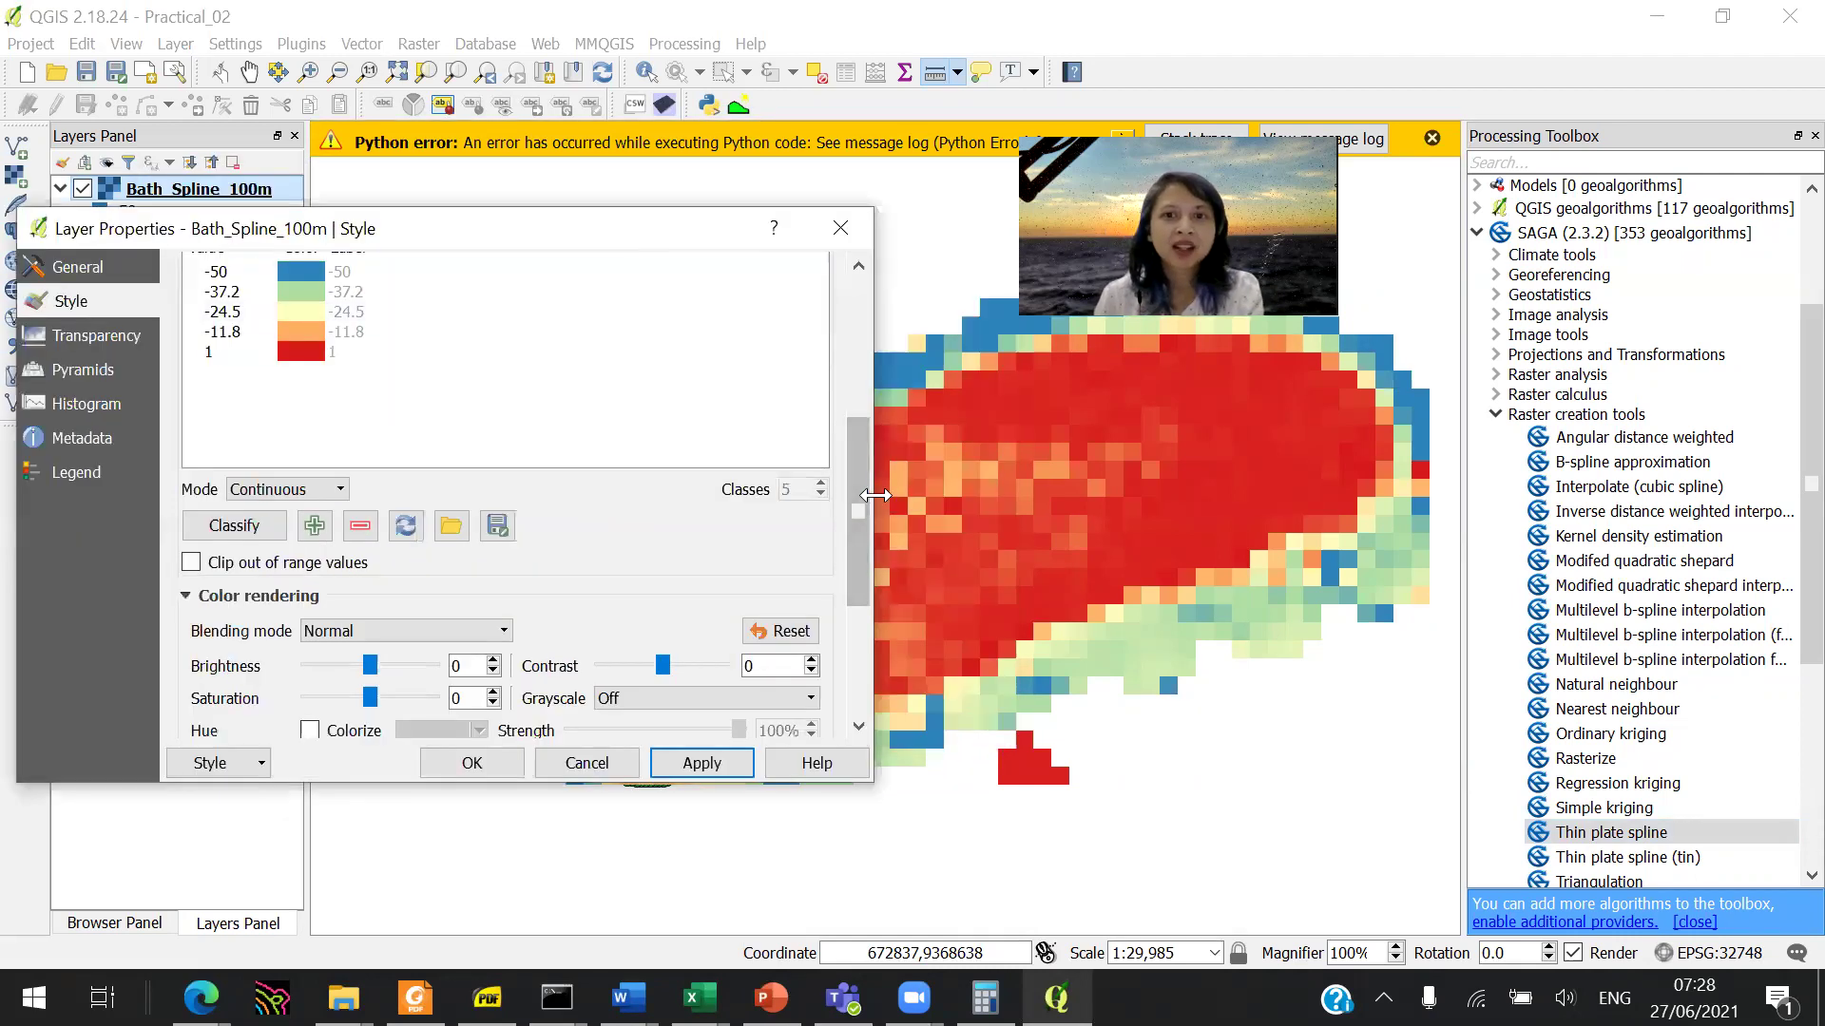
{"action": "left_click_drag", "start_coordinate": [862, 490], "coordinate": [852, 363]}
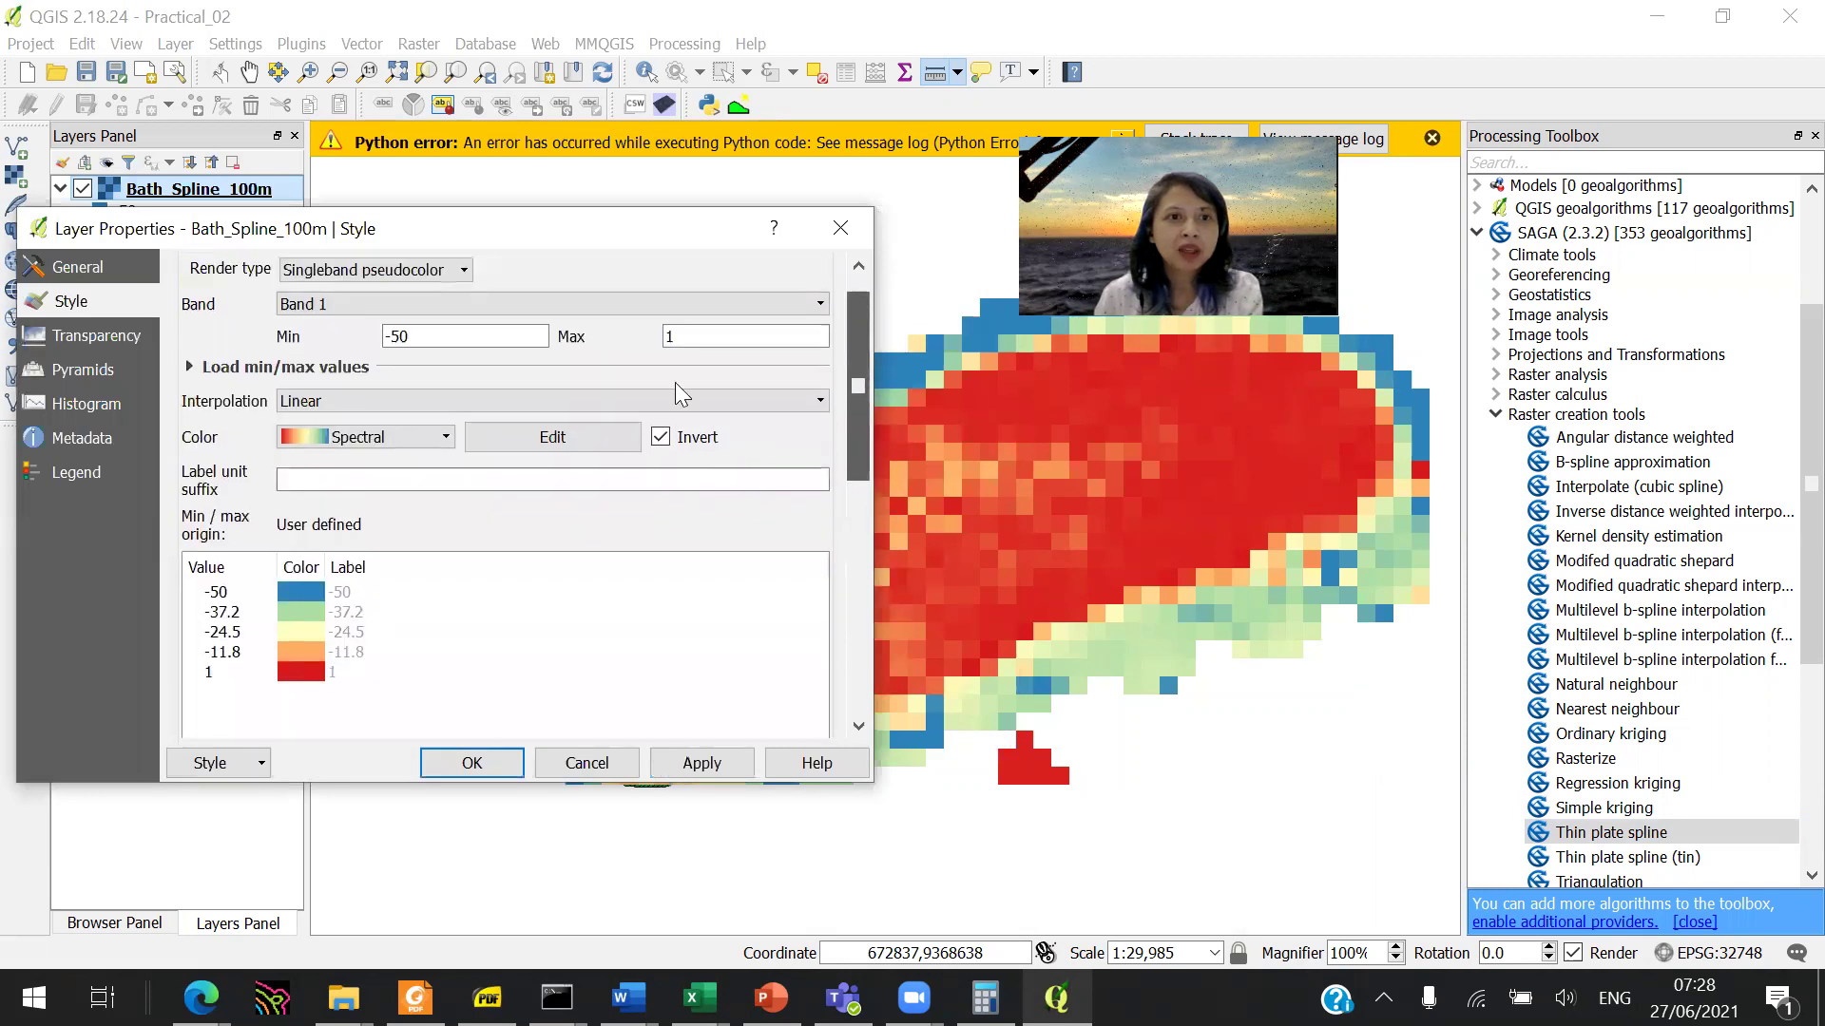
{"action": "left_click", "coordinate": [396, 335]}
{"action": "type", "text": "1"}
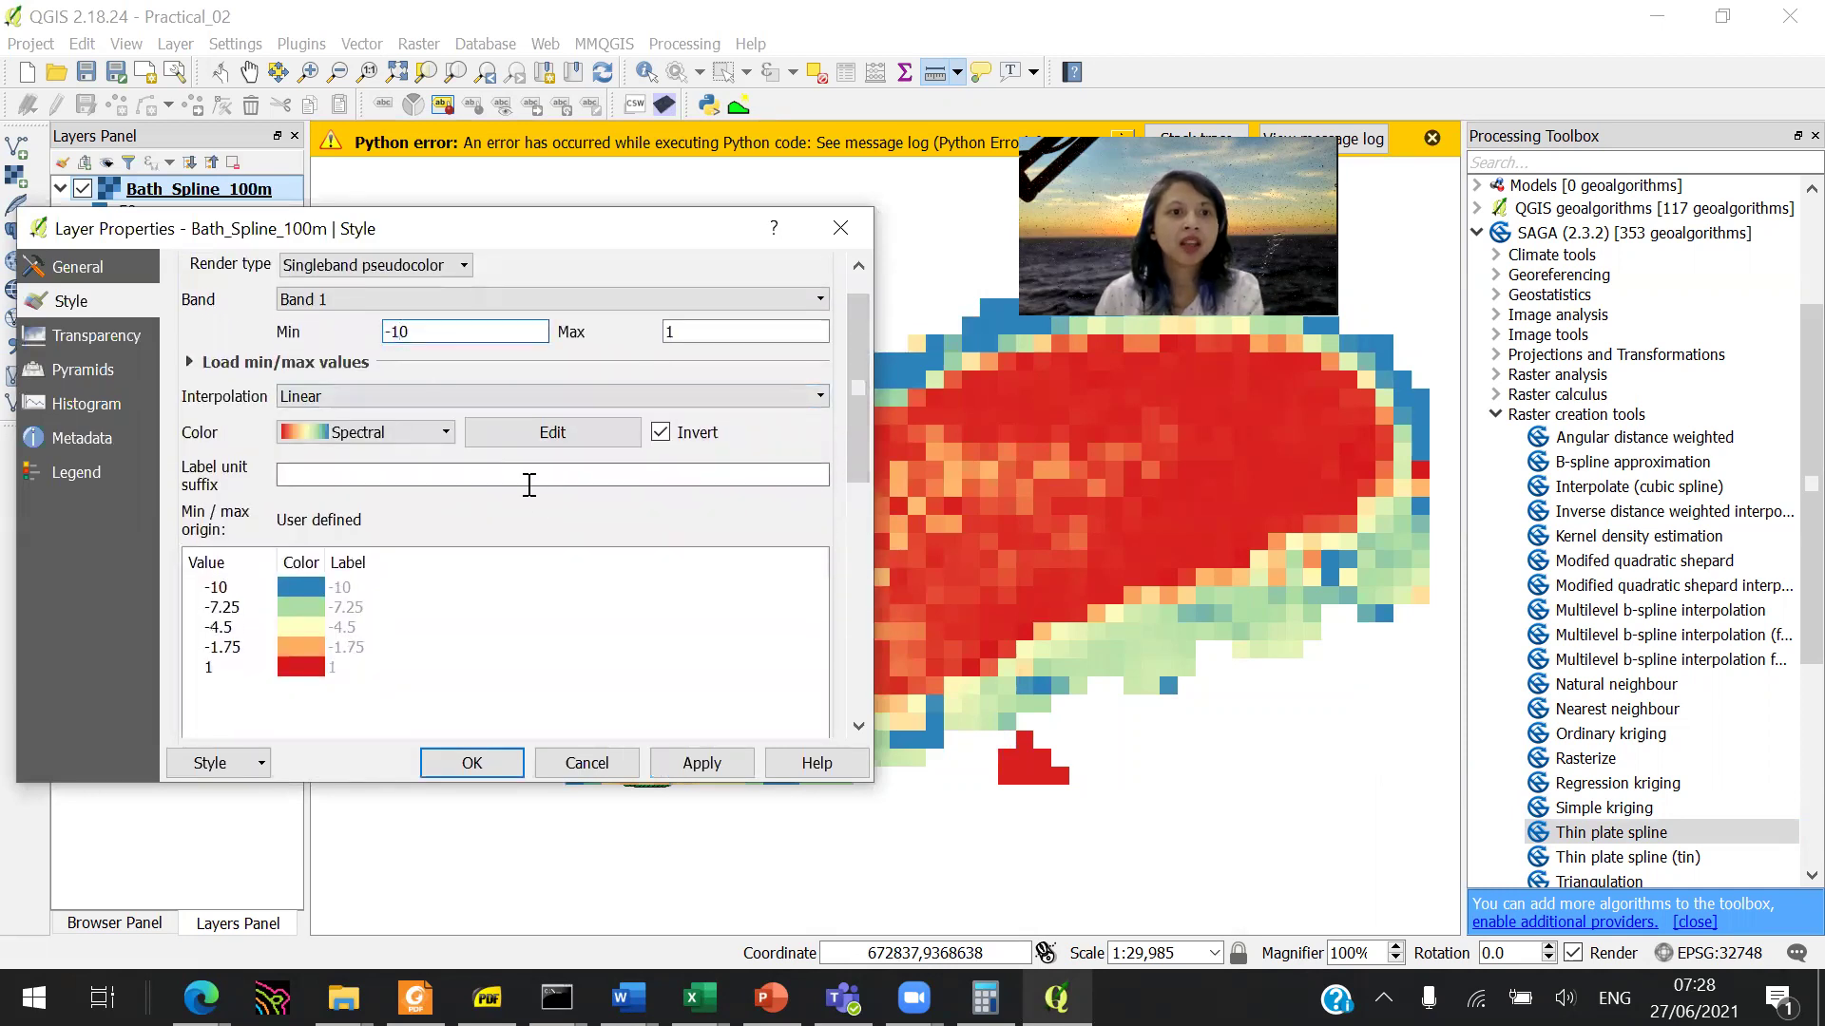
{"action": "left_click", "coordinate": [701, 763]}
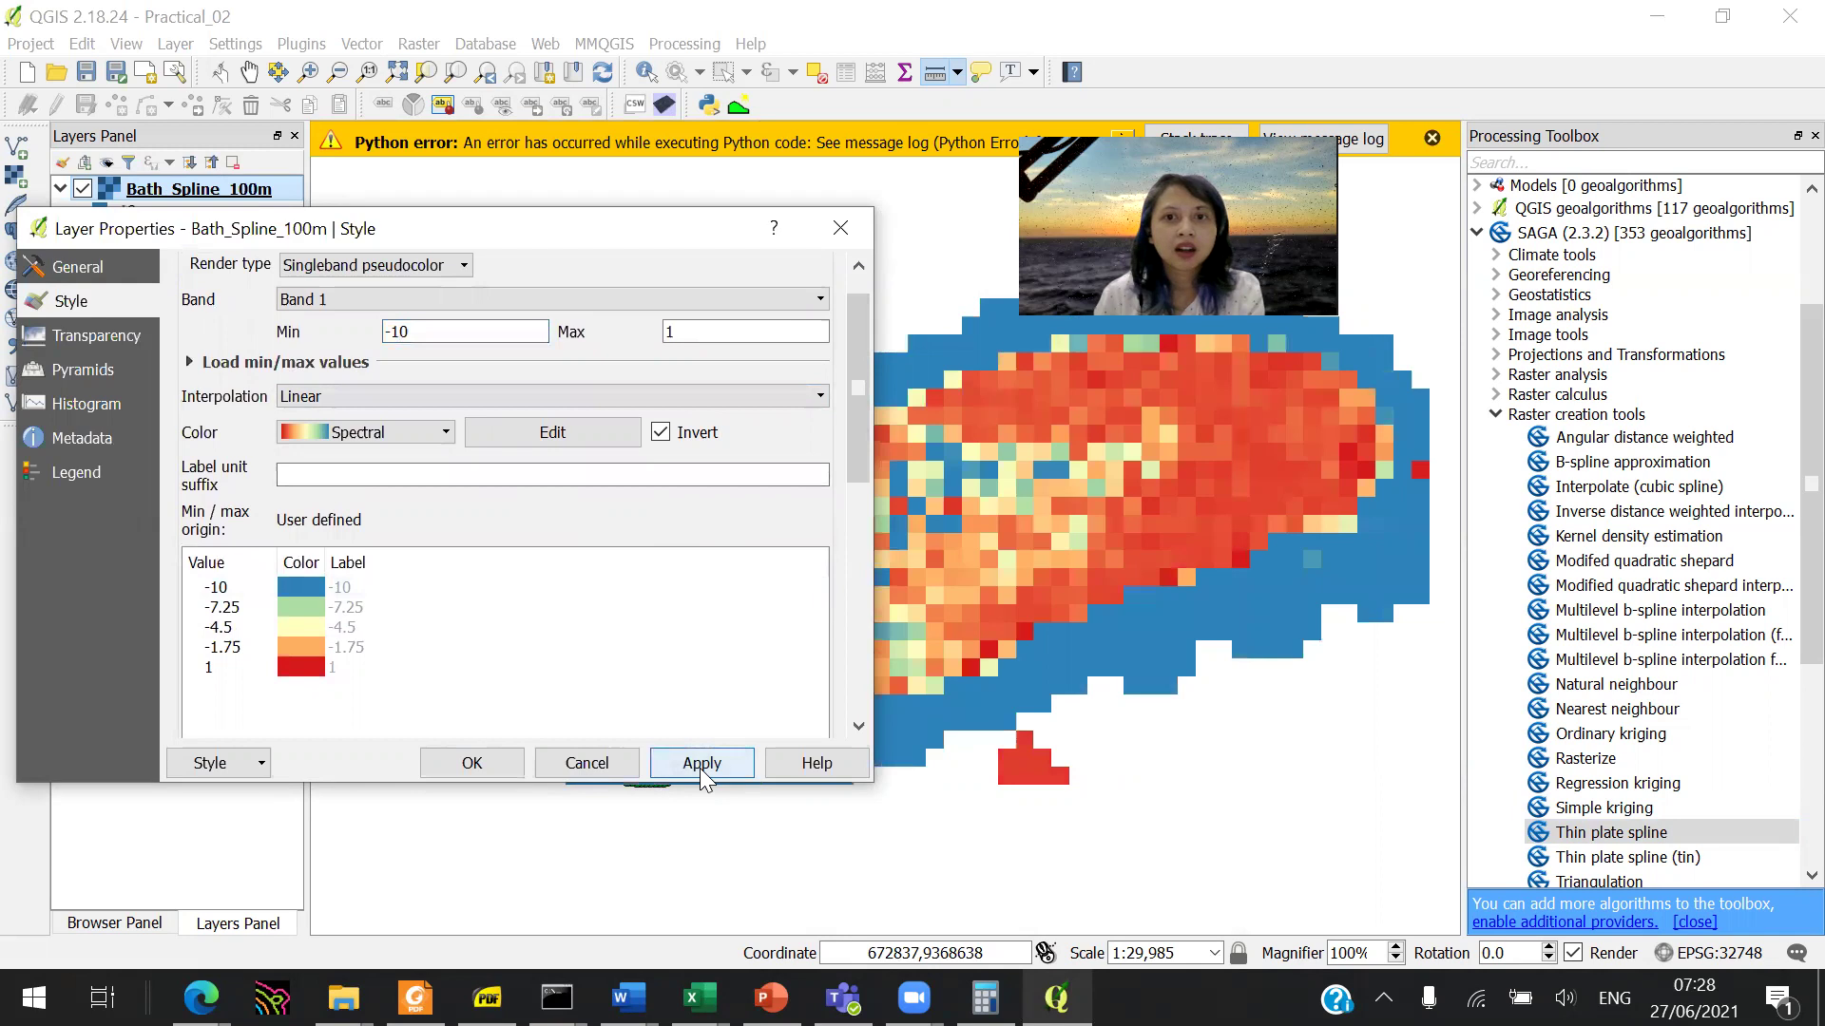
{"action": "left_click_drag", "start_coordinate": [588, 235], "coordinate": [518, 295]}
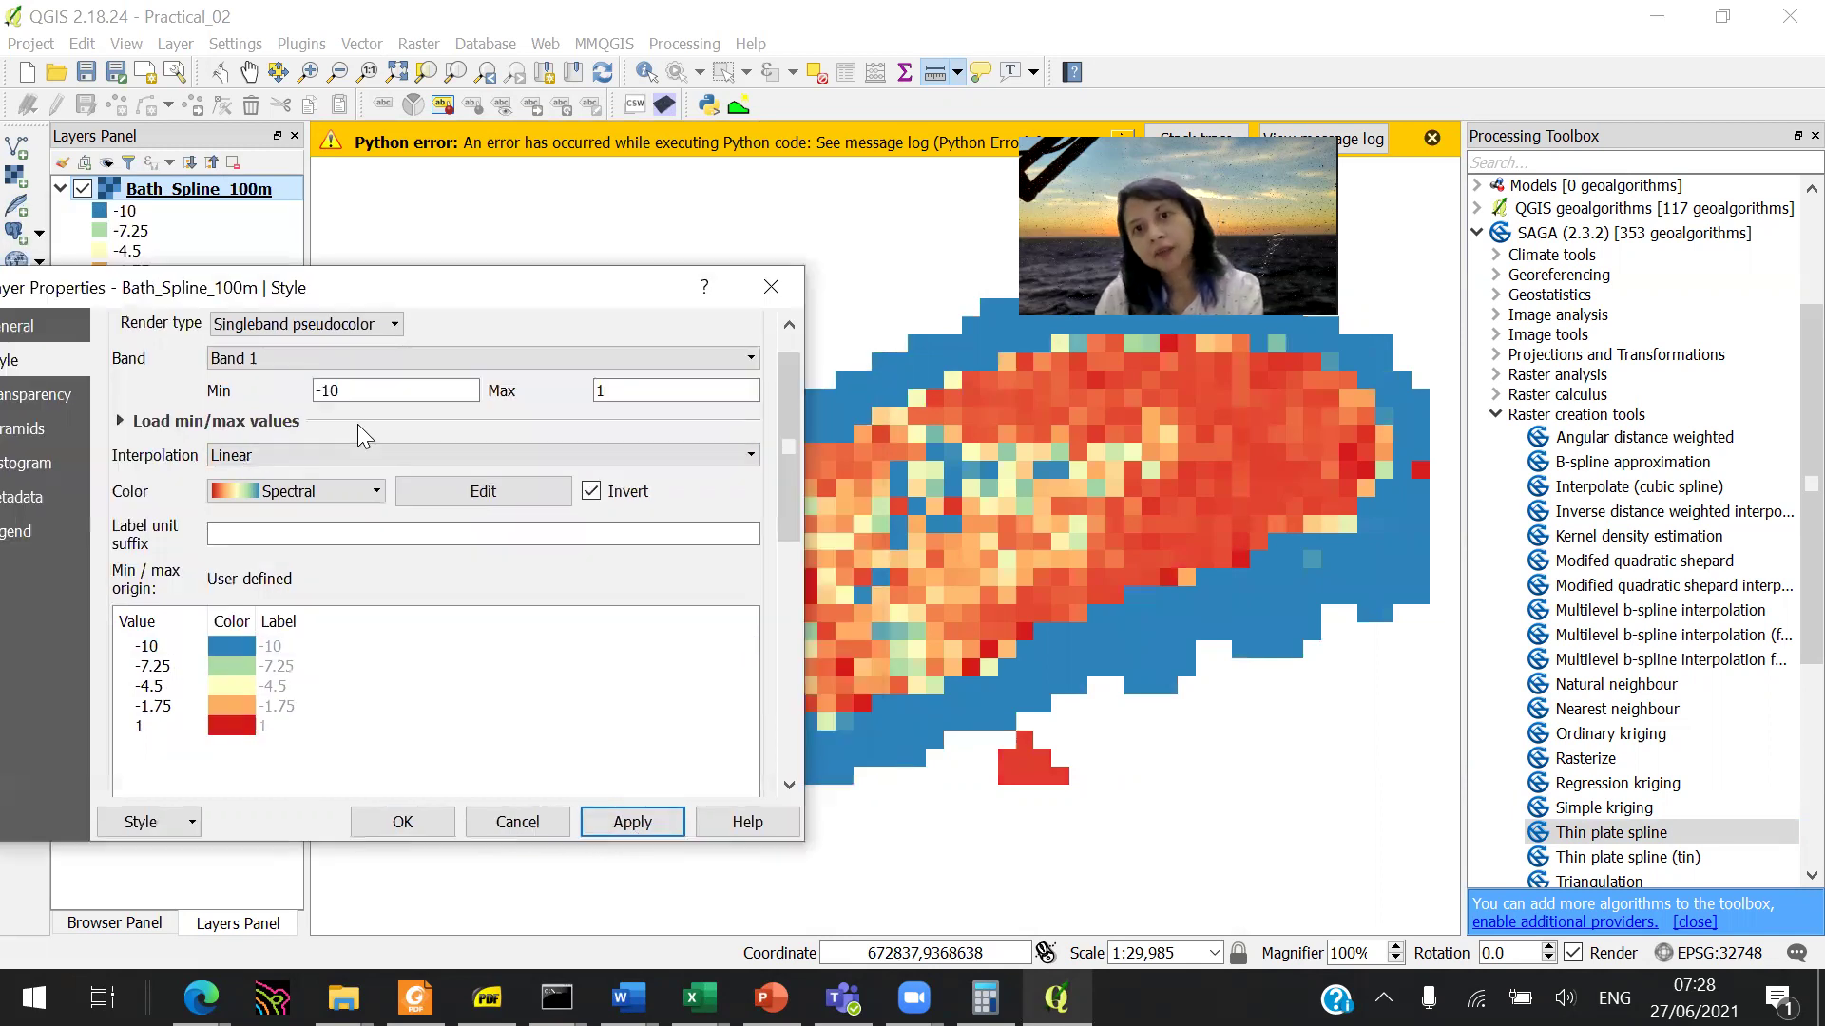
{"action": "left_click_drag", "start_coordinate": [358, 287], "coordinate": [505, 167]}
{"action": "scroll", "coordinate": [899, 513], "scroll_direction": "down", "scroll_amount": 5}
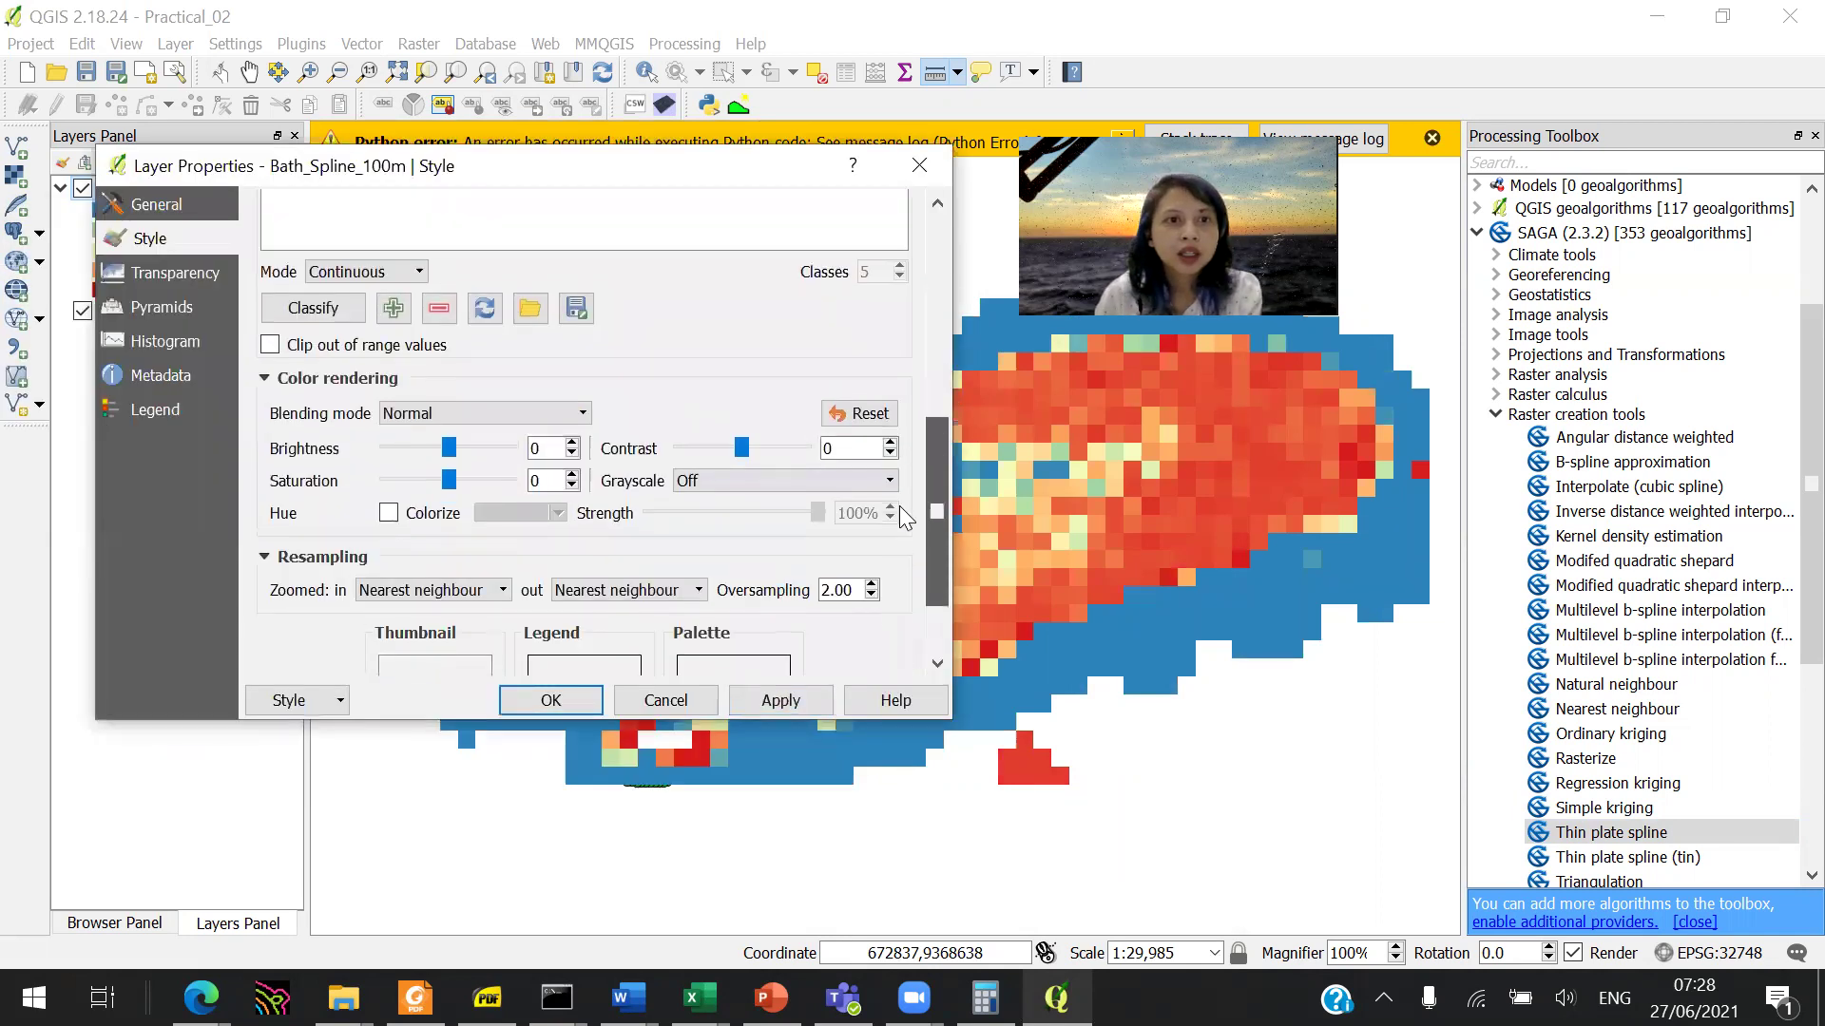
{"action": "scroll", "coordinate": [903, 514], "scroll_direction": "up", "scroll_amount": 1}
{"action": "left_click", "coordinate": [802, 705]}
Step: Close Layer Properties and hide the SemakDaunBatimetri survey points
{"action": "left_click", "coordinate": [568, 703]}
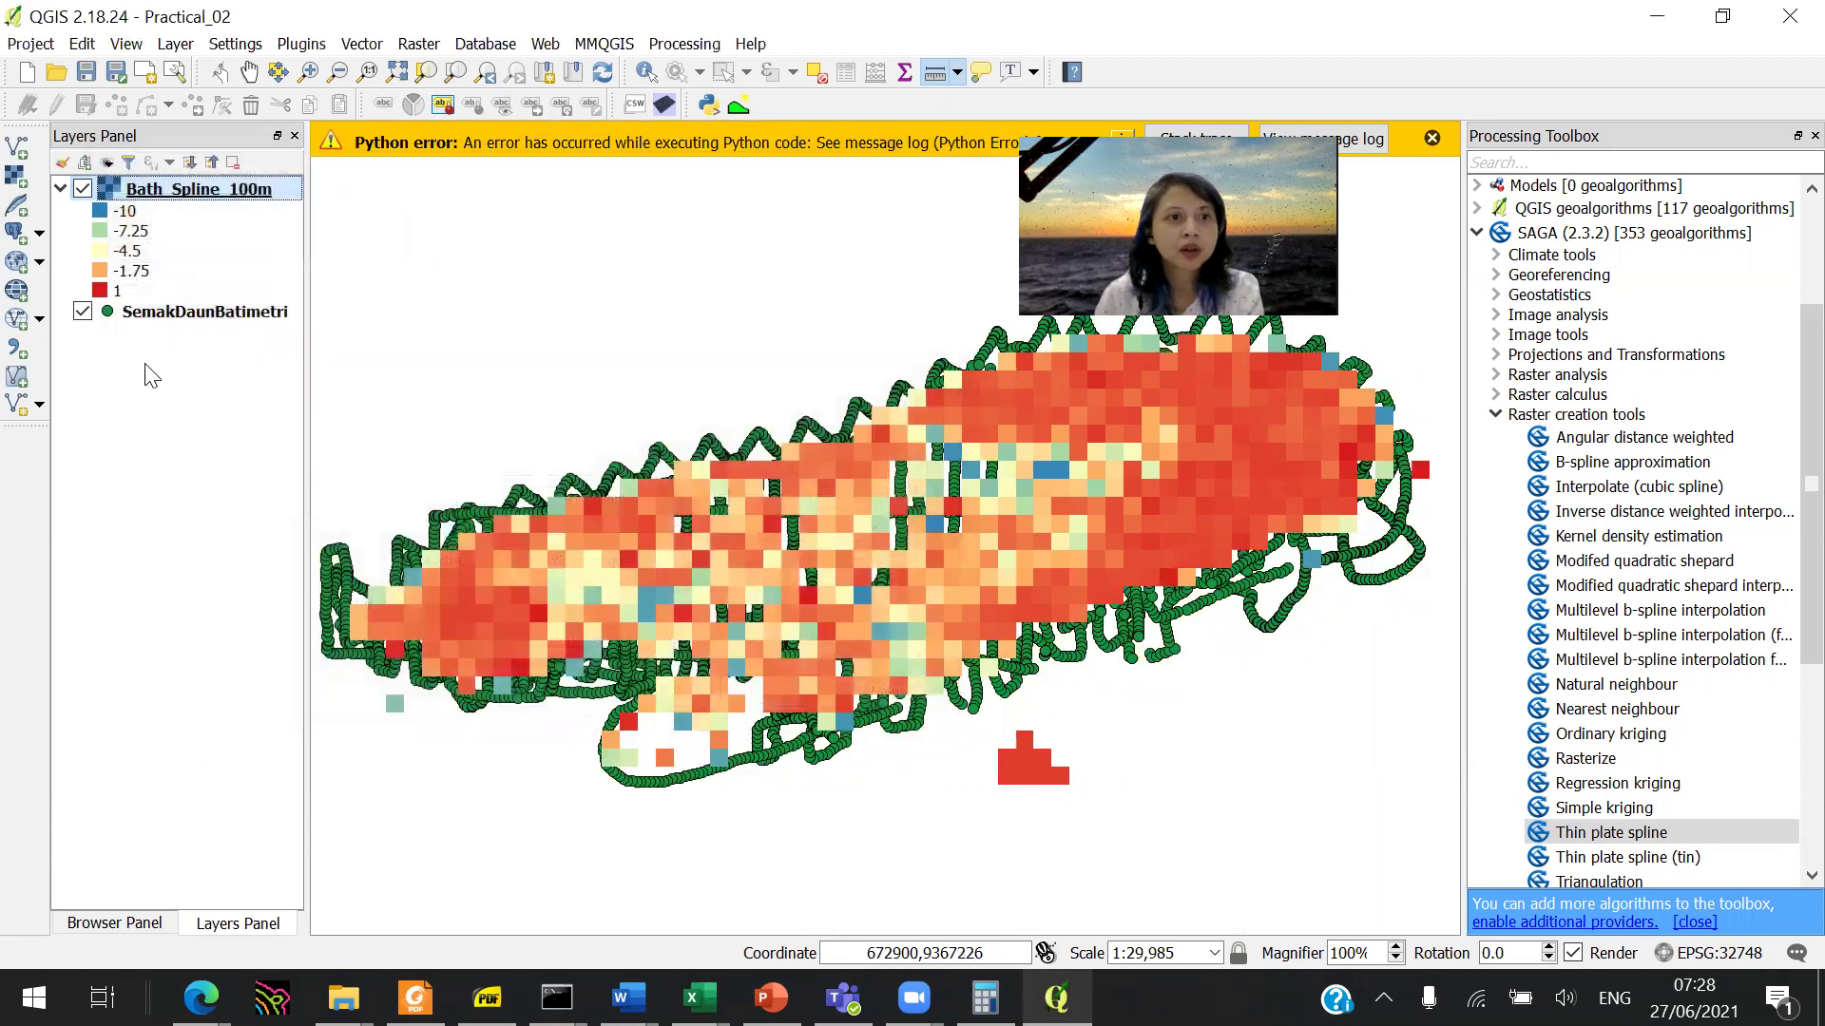
{"action": "left_click", "coordinate": [82, 313]}
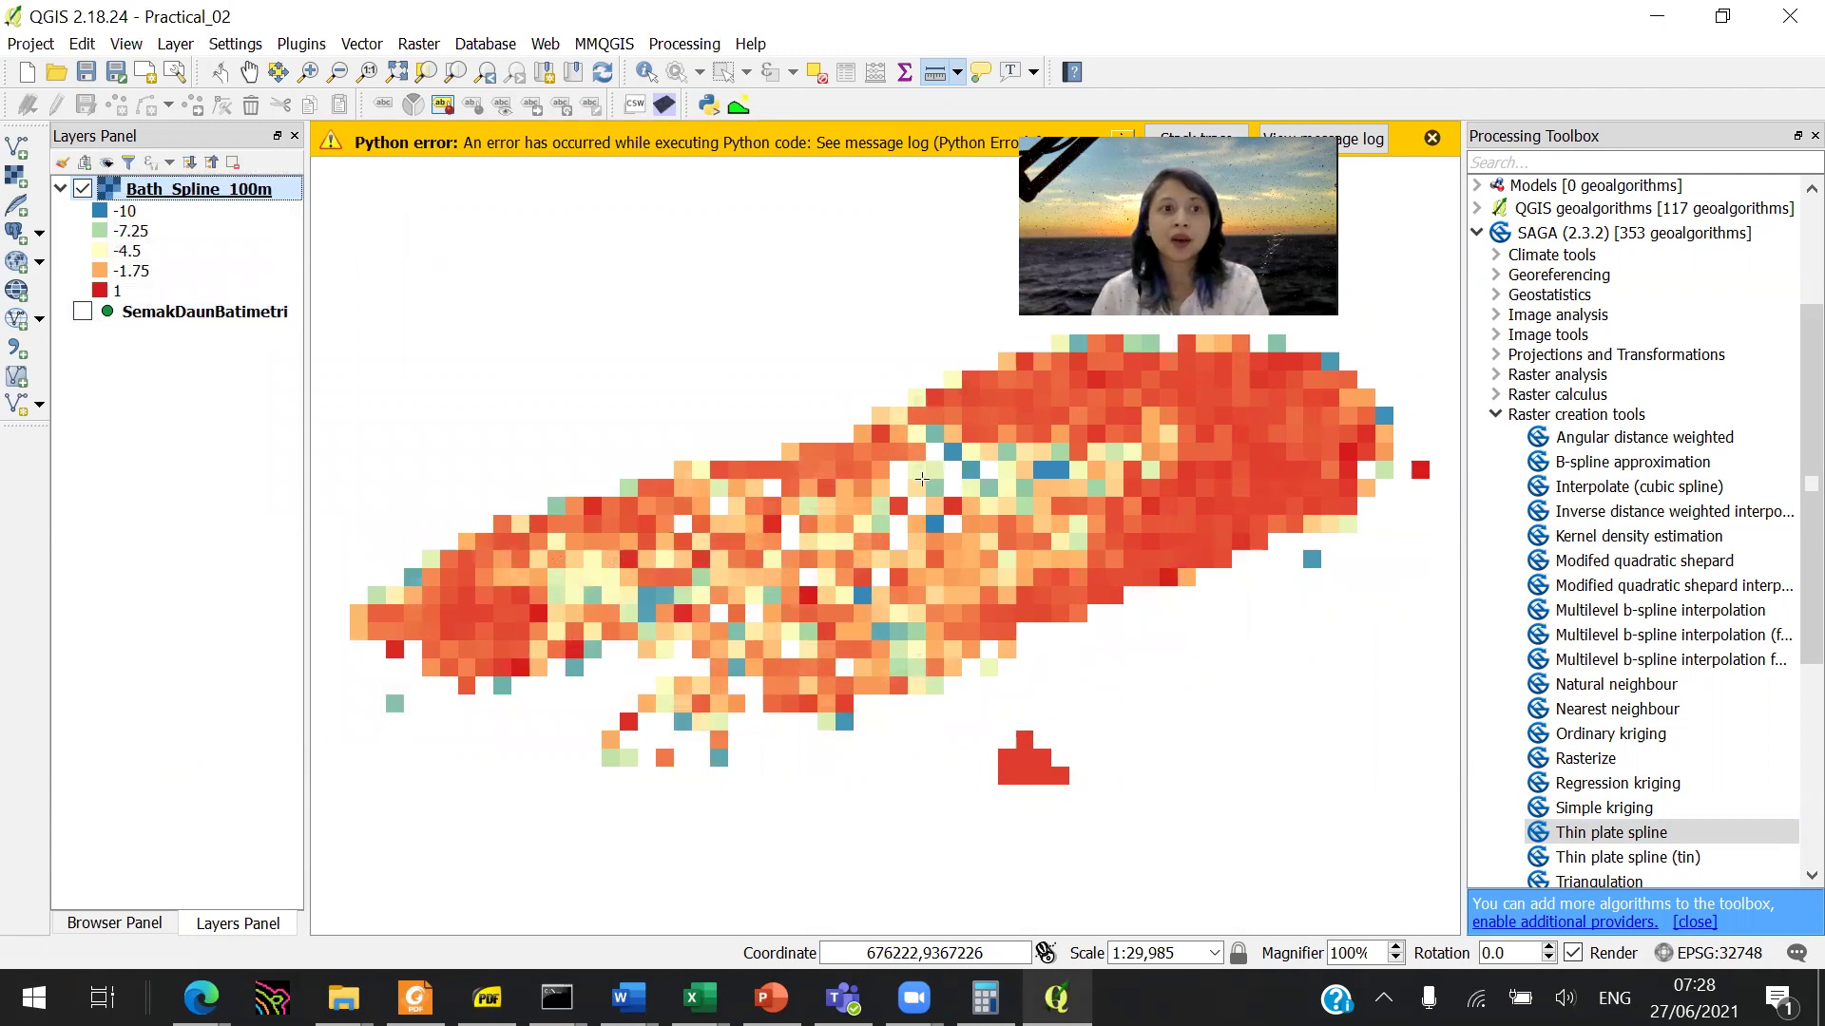
Step: Set the Bath_Spline_100m minimum to -15, re-invert the Spectral ramp and apply
{"action": "double_click", "coordinate": [287, 188]}
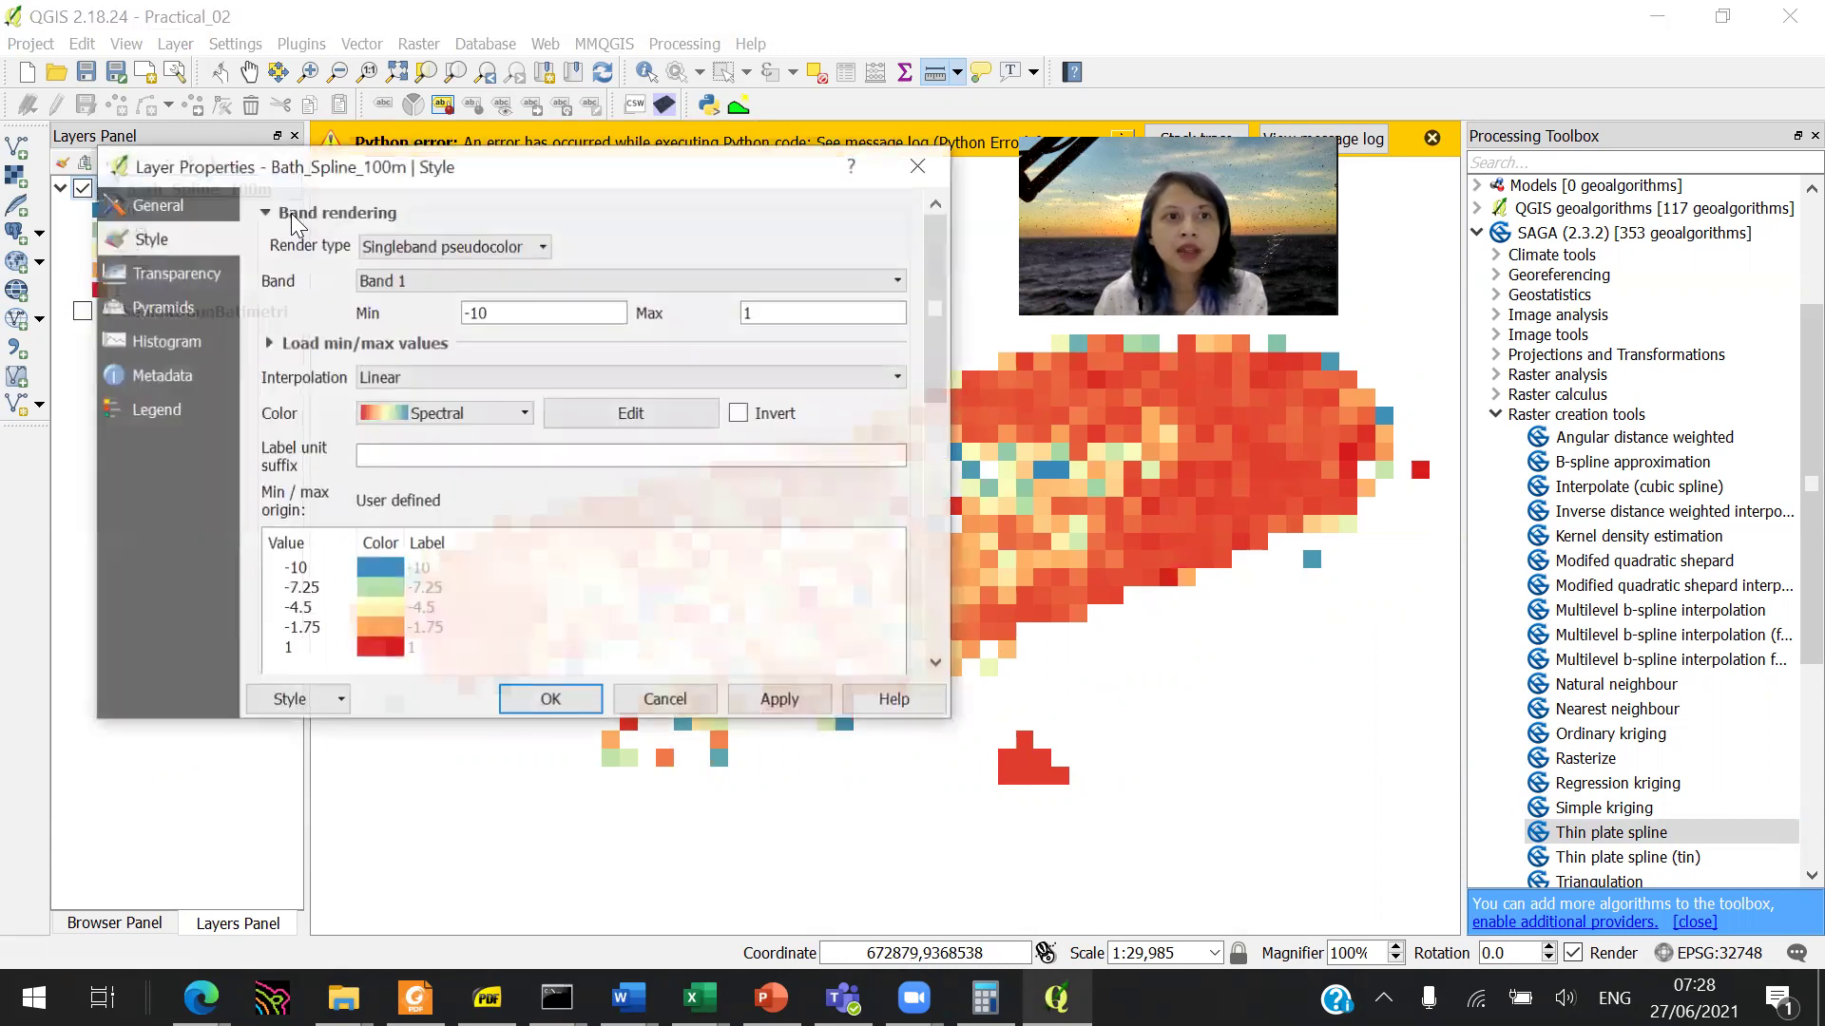
{"action": "left_click_drag", "start_coordinate": [480, 314], "coordinate": [497, 317]}
{"action": "type", "text": "5"}
{"action": "left_click", "coordinate": [777, 425]}
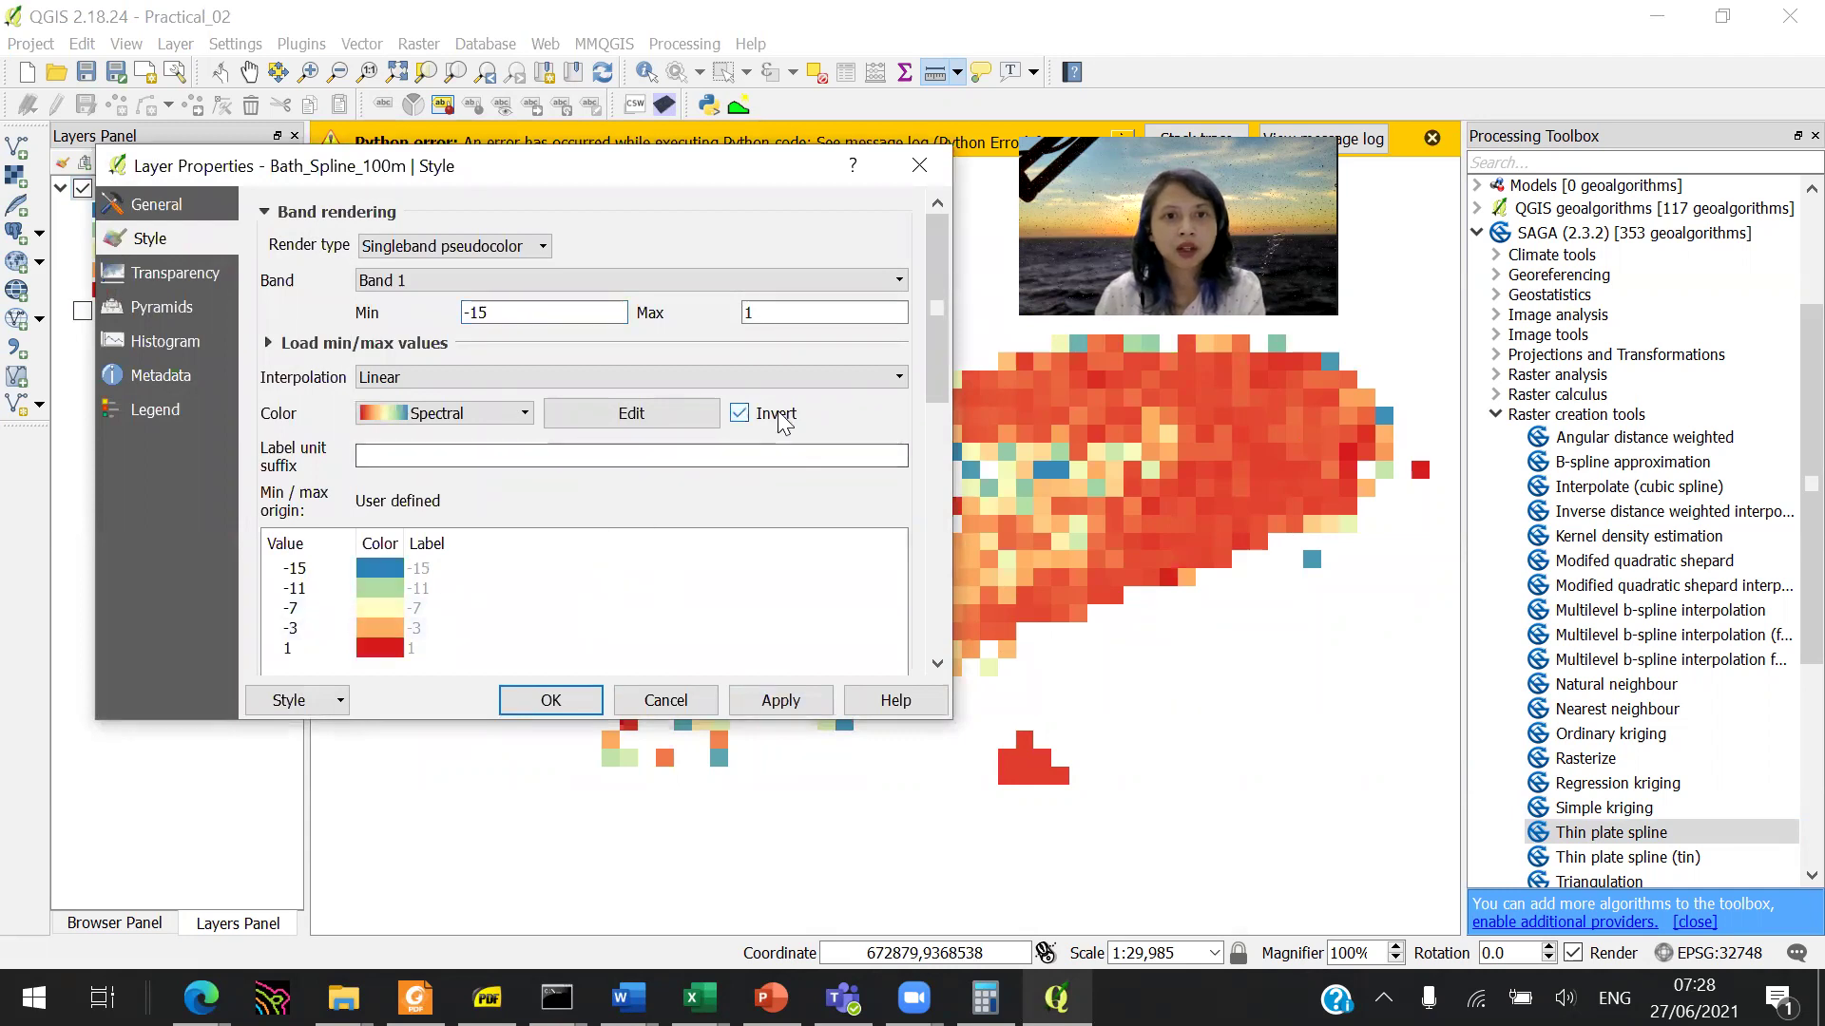
{"action": "left_click", "coordinate": [803, 705]}
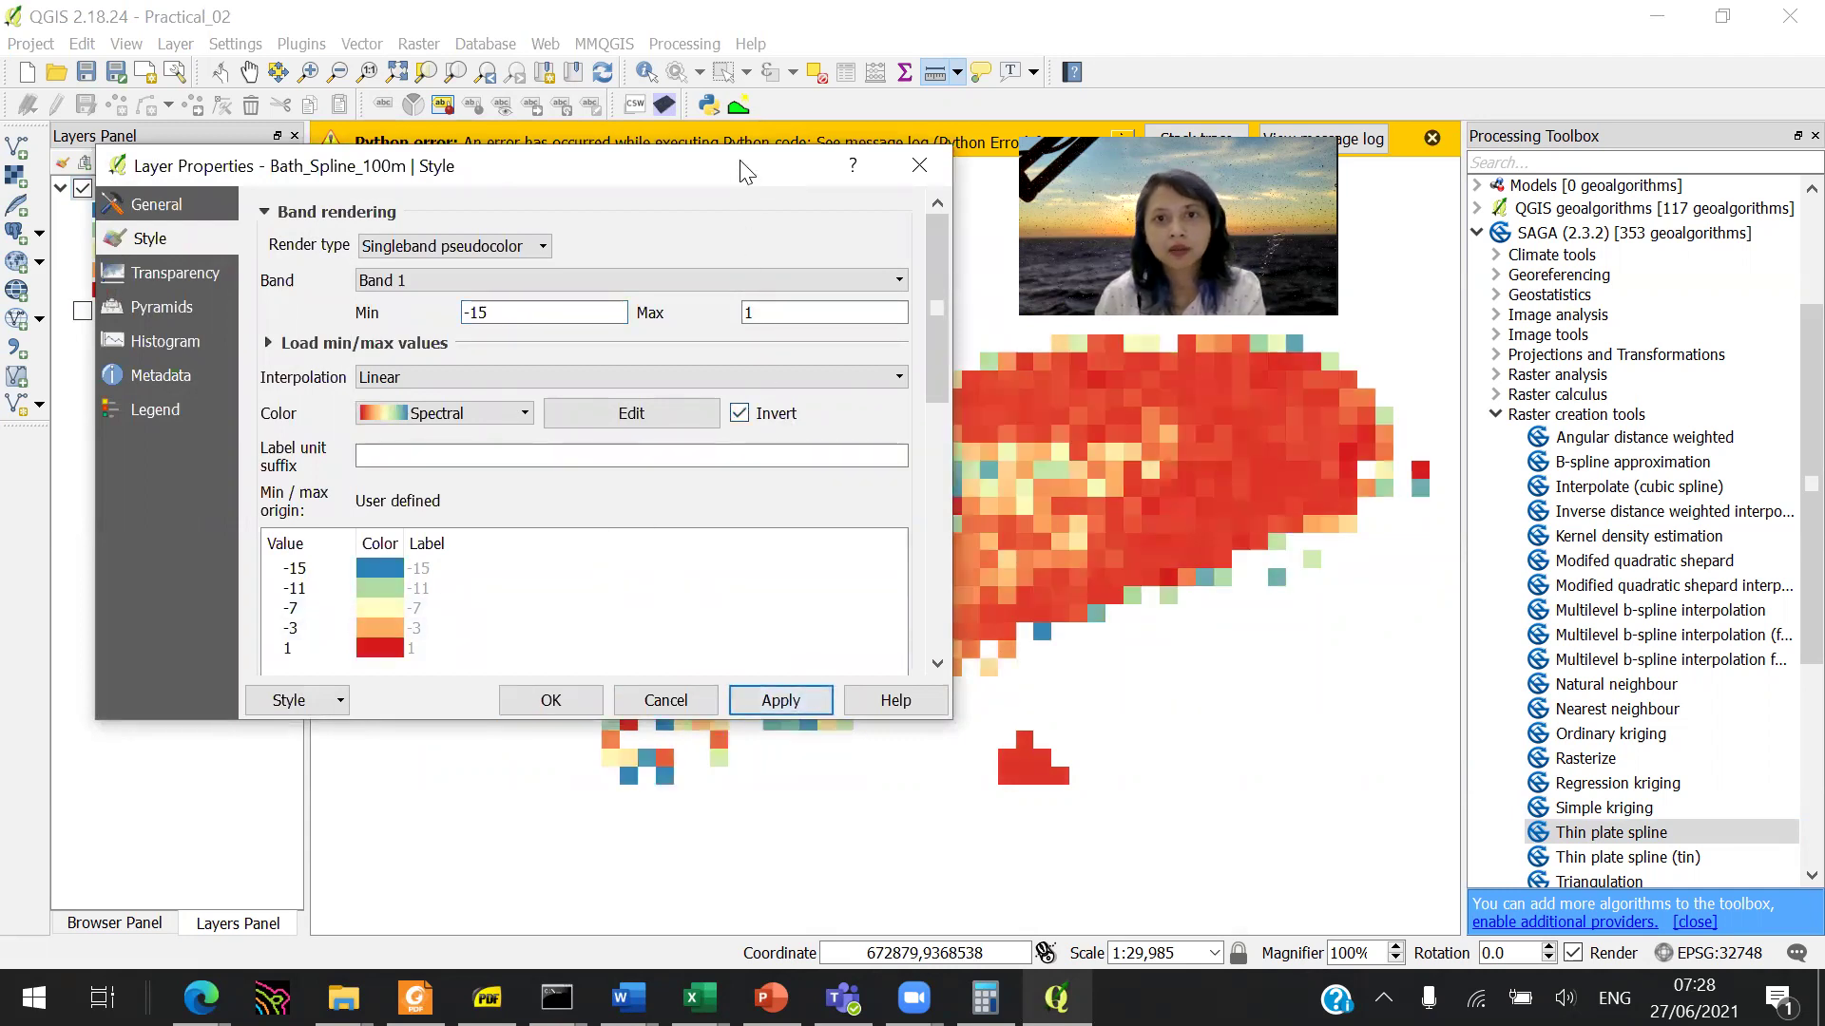
Step: Try minimums of -20 and -10, settle on -15 to 1, and confirm
{"action": "left_click_drag", "start_coordinate": [746, 172], "coordinate": [531, 185]}
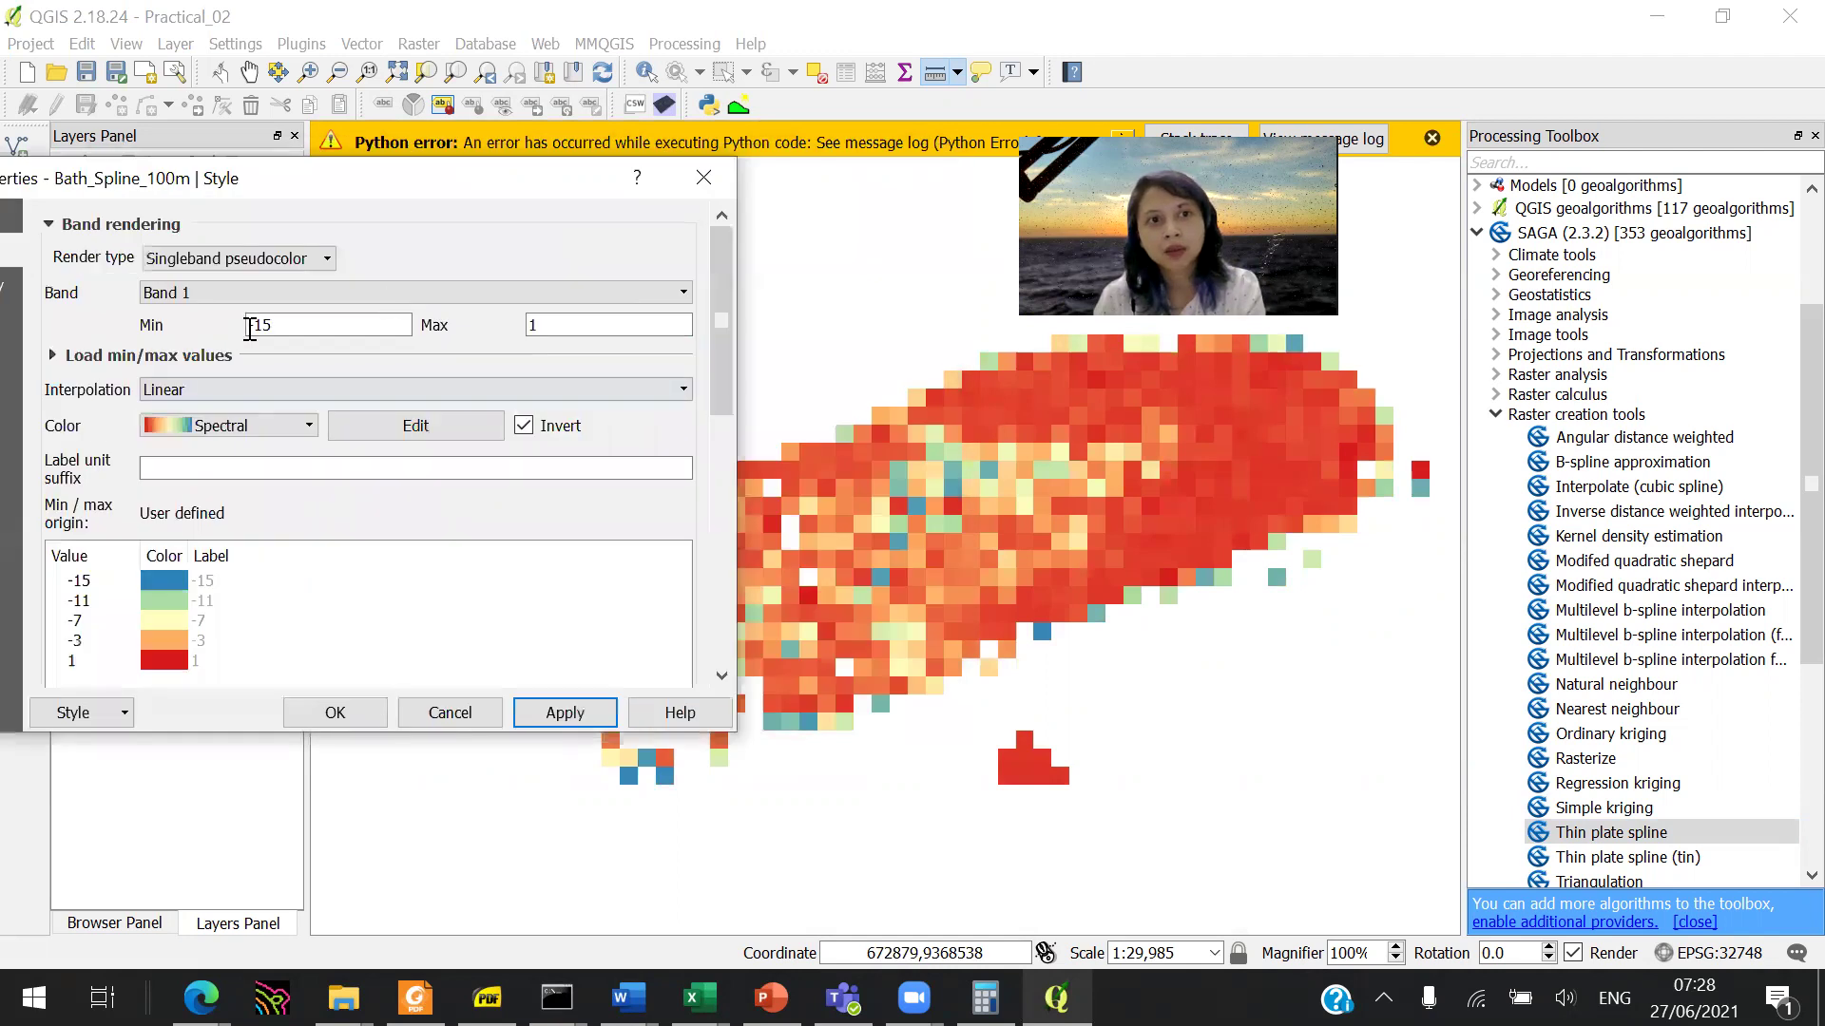
{"action": "left_click_drag", "start_coordinate": [249, 325], "coordinate": [257, 325]}
{"action": "type", "text": "-20"}
{"action": "left_click", "coordinate": [576, 713]}
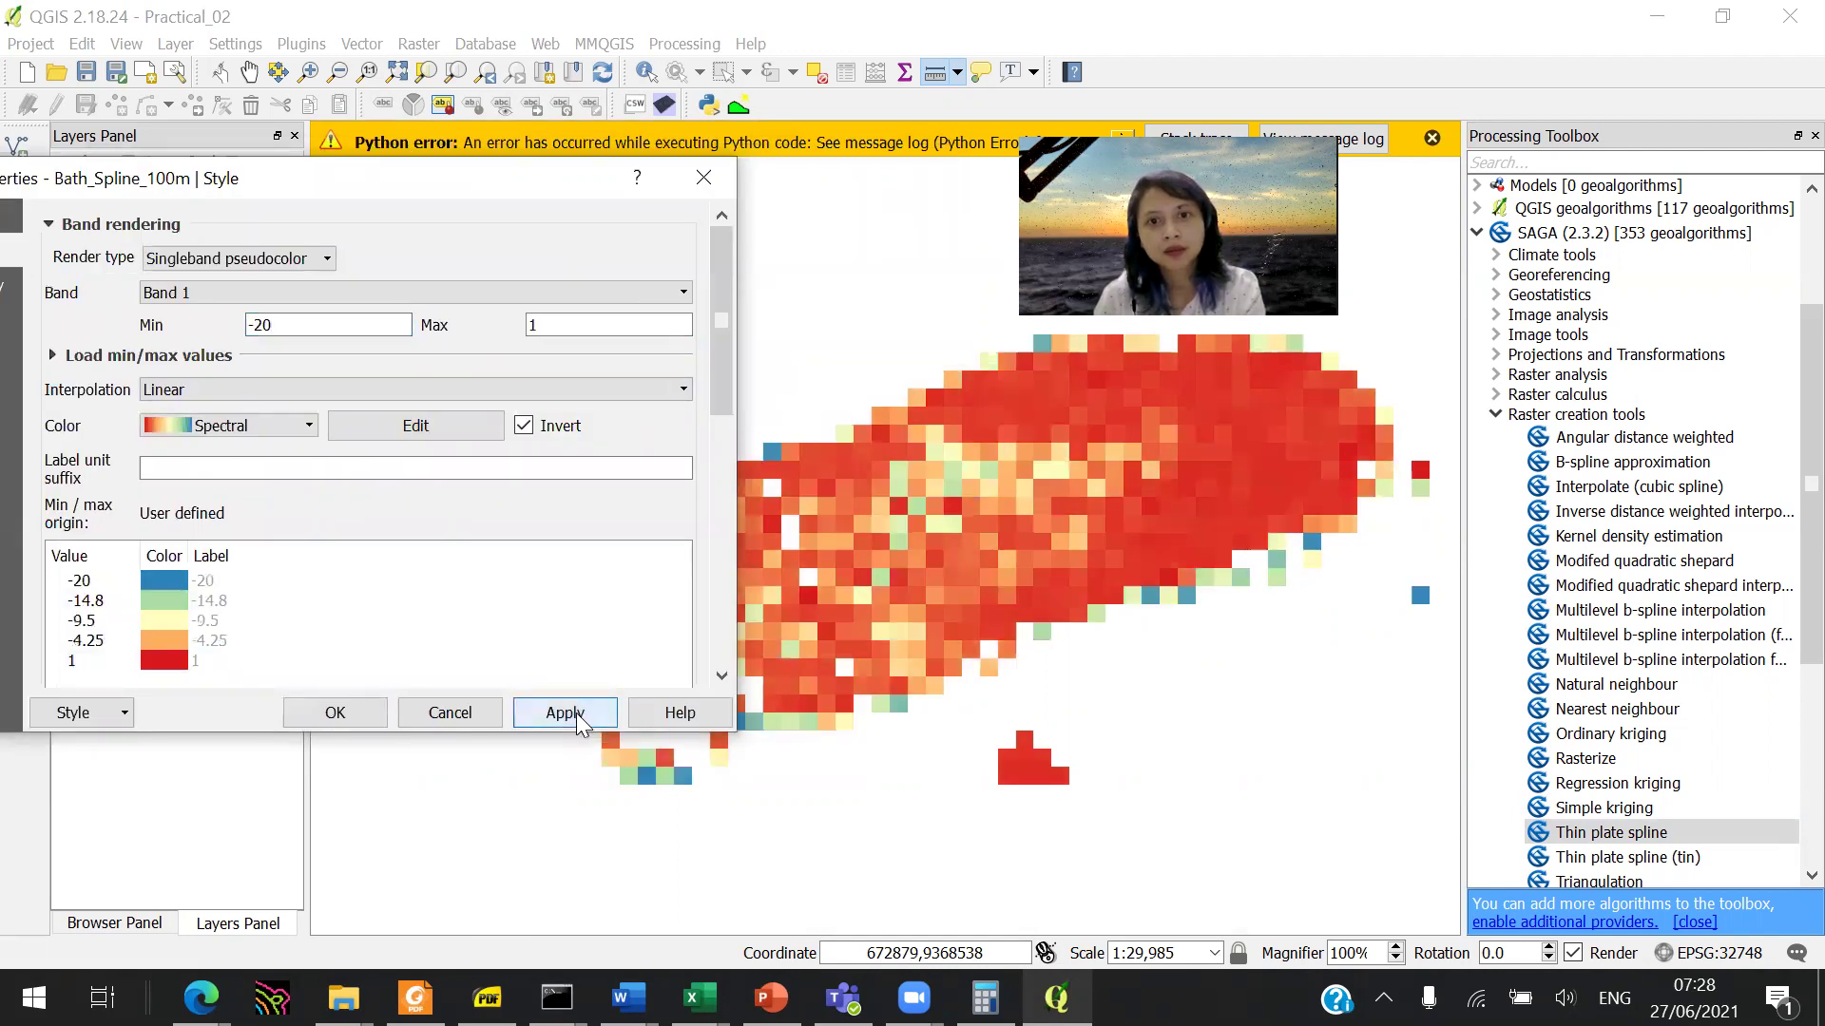
{"action": "left_click_drag", "start_coordinate": [250, 325], "coordinate": [299, 323]}
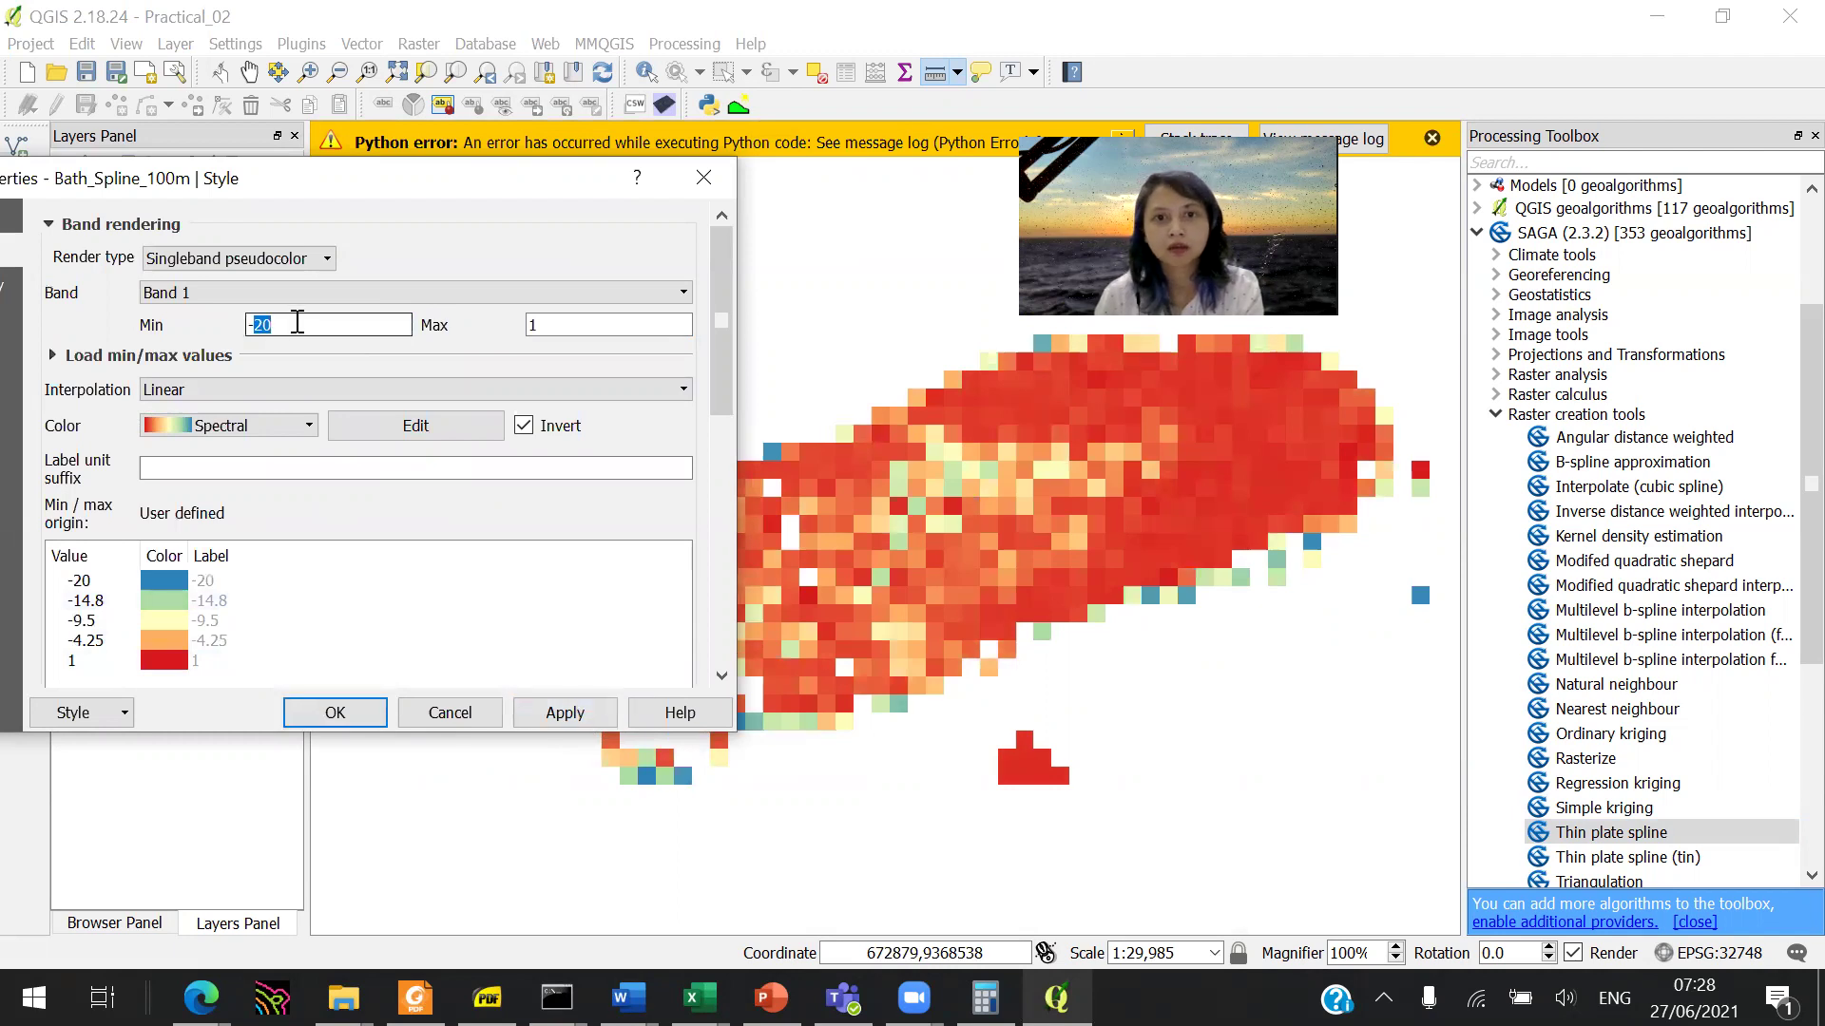
{"action": "type", "text": "-2"}
{"action": "type", "text": "-10"}
{"action": "left_click", "coordinate": [565, 714]}
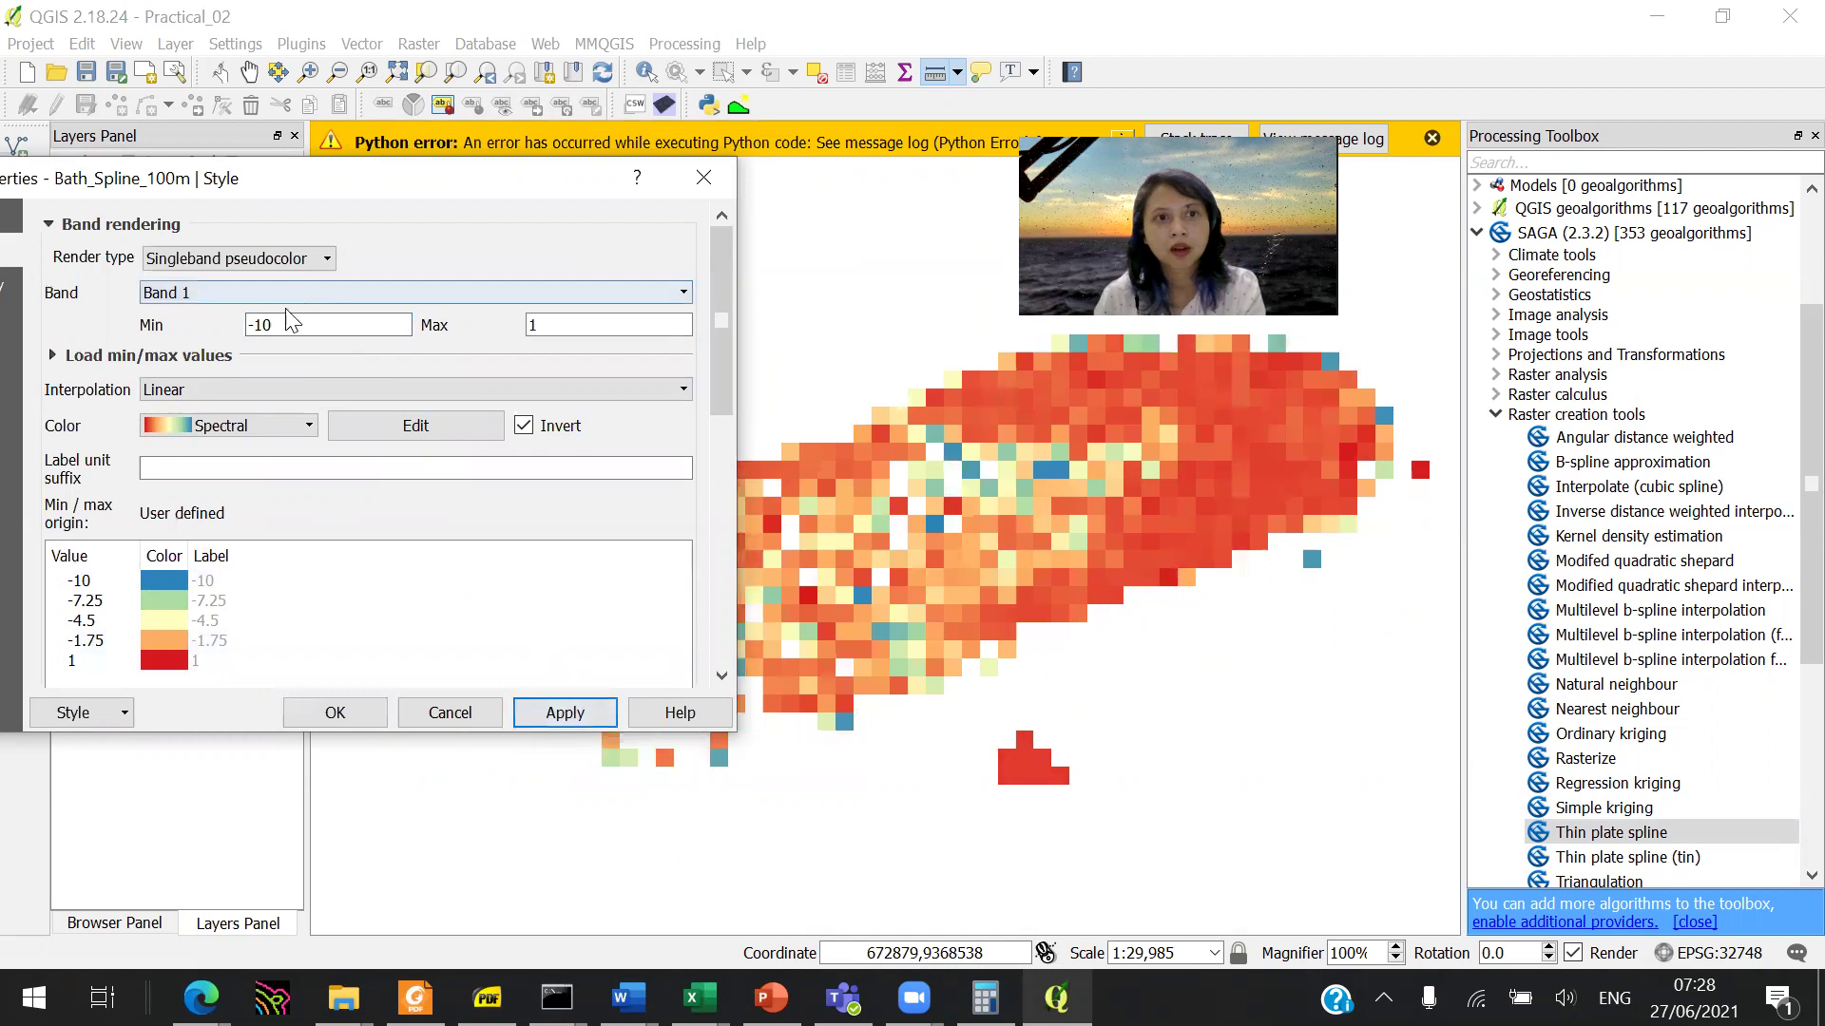
{"action": "left_click_drag", "start_coordinate": [250, 325], "coordinate": [298, 328]}
{"action": "type", "text": "-15"}
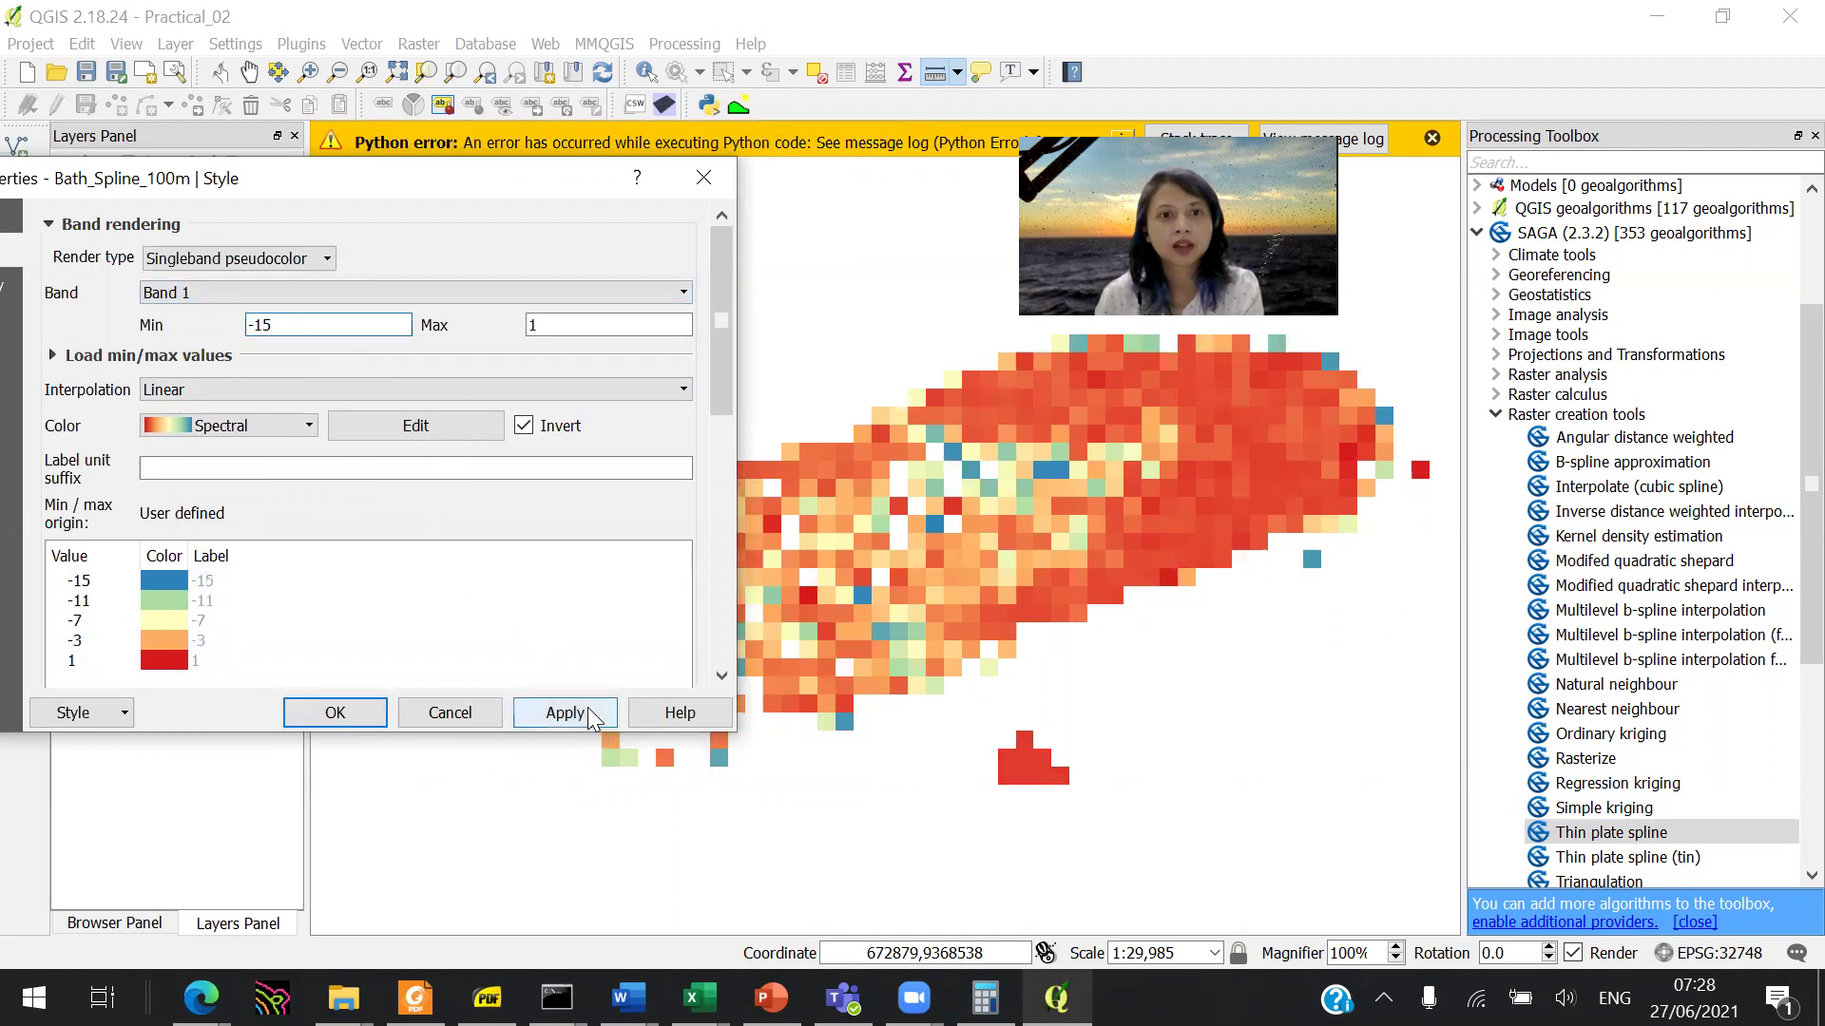
{"action": "left_click", "coordinate": [594, 715]}
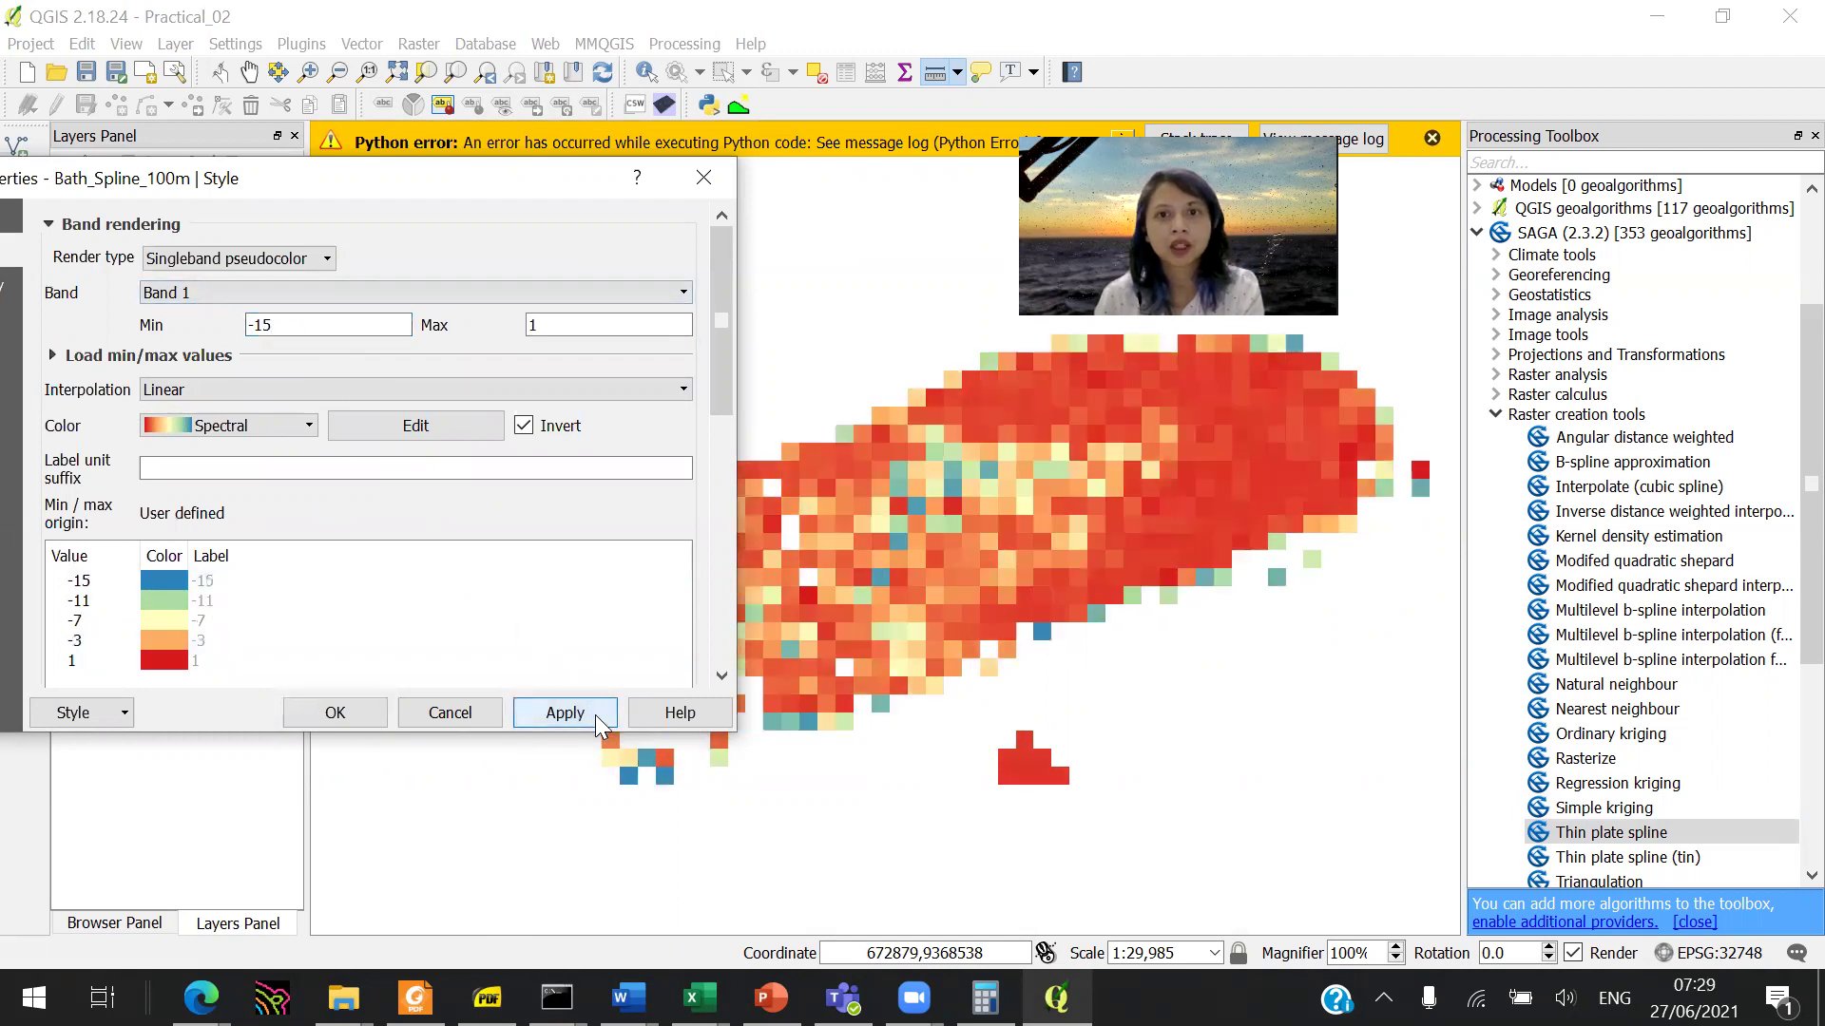
{"action": "left_click", "coordinate": [336, 712]}
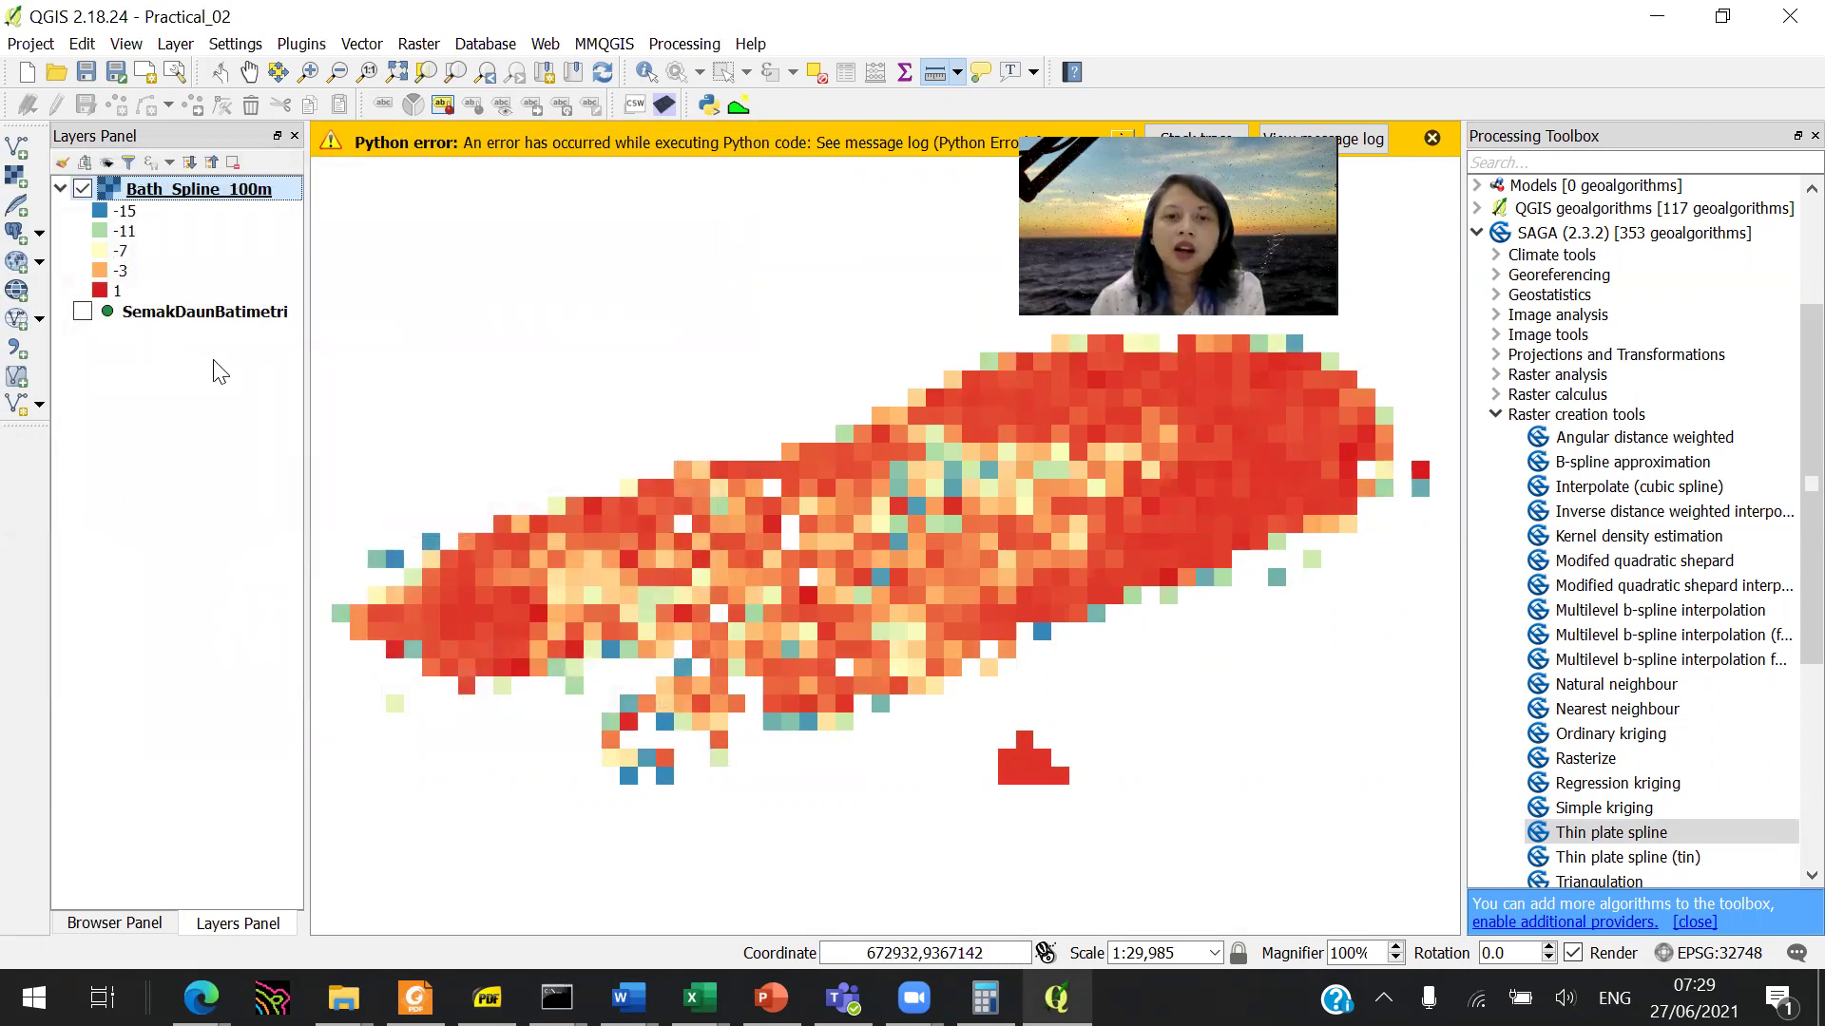
Step: Open SAGA Thin plate spline with search radius 200 and cell size 25
{"action": "double_click", "coordinate": [1682, 830]}
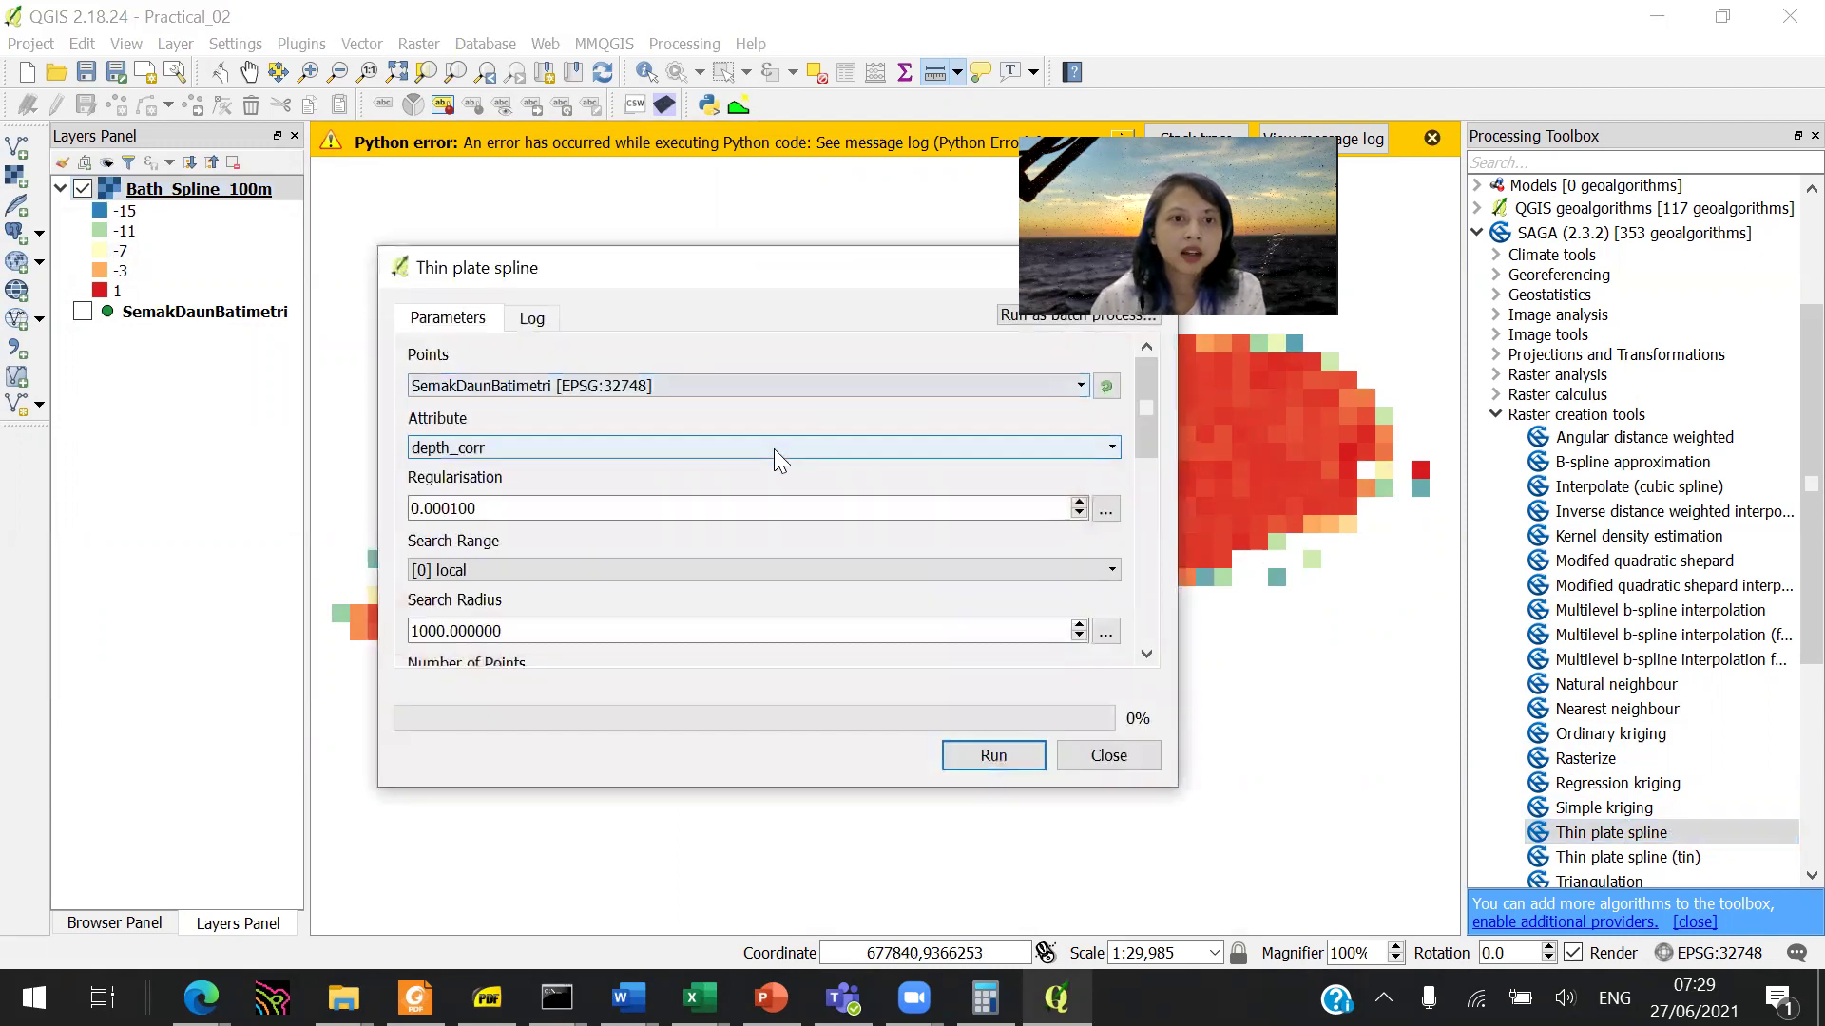
{"action": "left_click_drag", "start_coordinate": [1147, 436], "coordinate": [1155, 491]}
{"action": "left_click_drag", "start_coordinate": [488, 456], "coordinate": [67, 466]}
{"action": "type", "text": "200"}
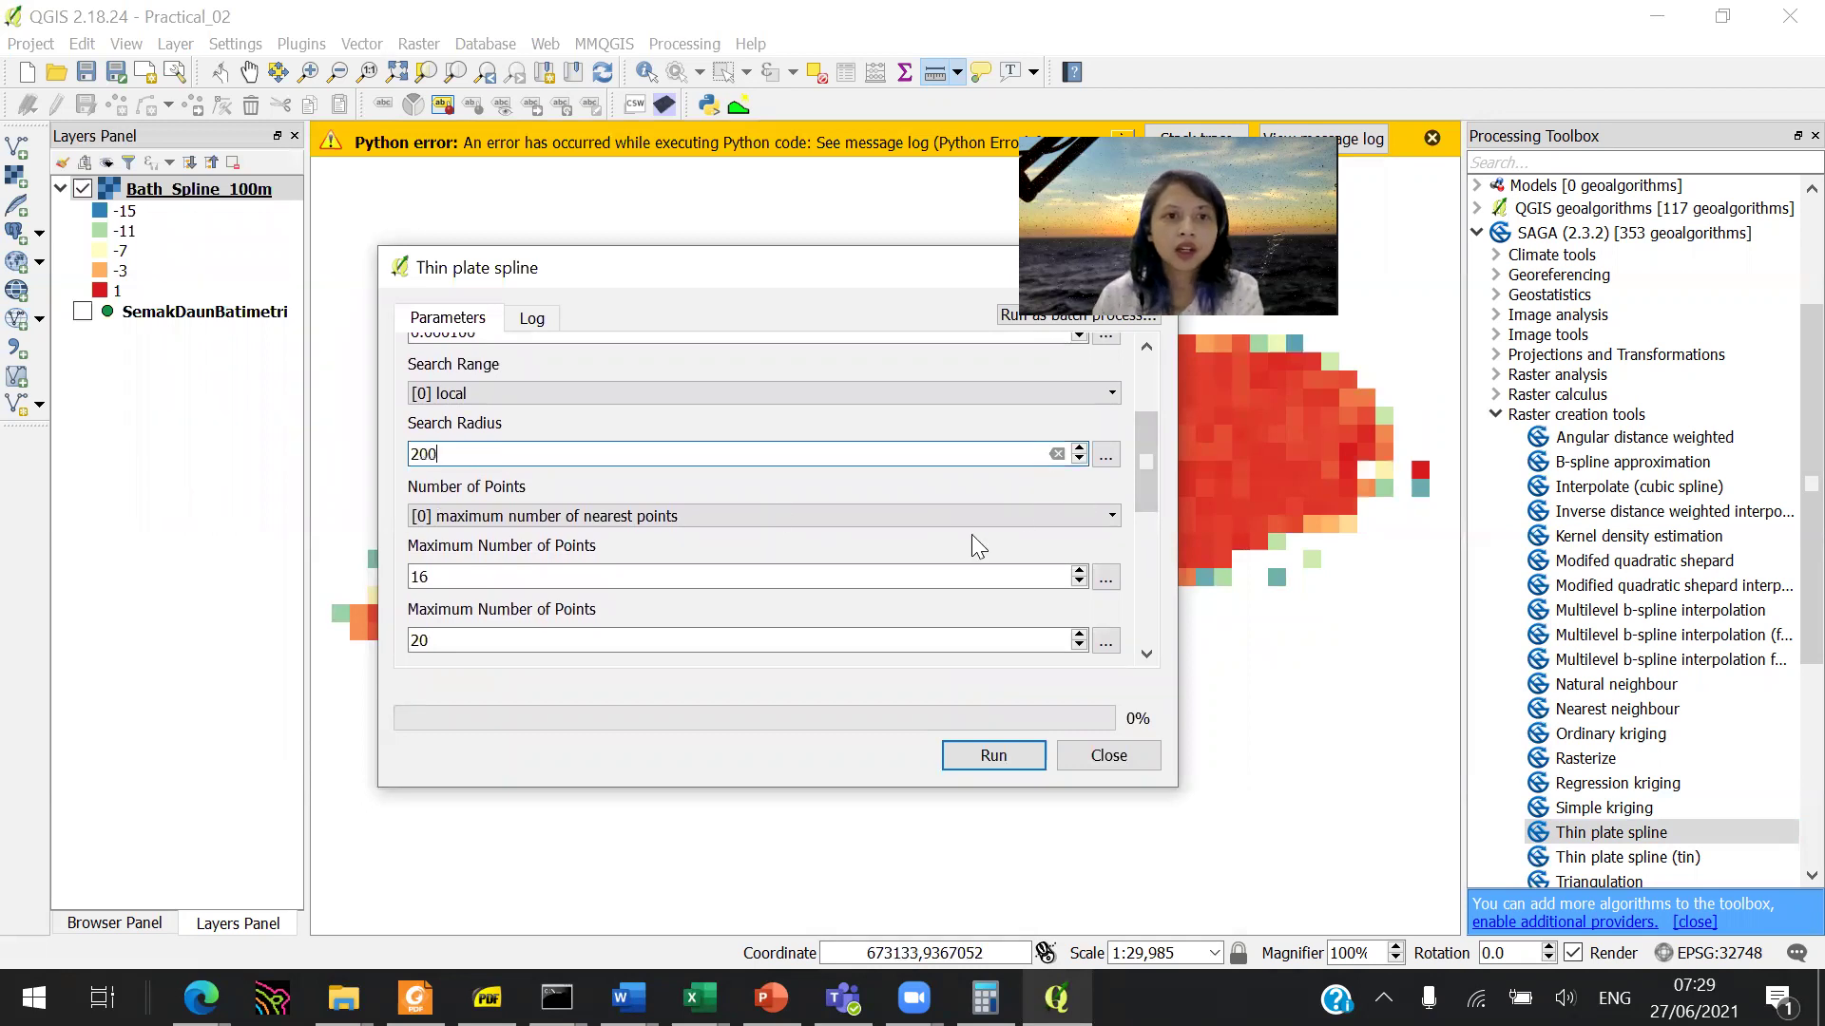
{"action": "left_click_drag", "start_coordinate": [1138, 479], "coordinate": [1146, 532]}
{"action": "left_click", "coordinate": [504, 637]}
{"action": "left_click_drag", "start_coordinate": [504, 637], "coordinate": [253, 664]}
{"action": "type", "text": "25"}
{"action": "left_click_drag", "start_coordinate": [1150, 493], "coordinate": [1152, 597]}
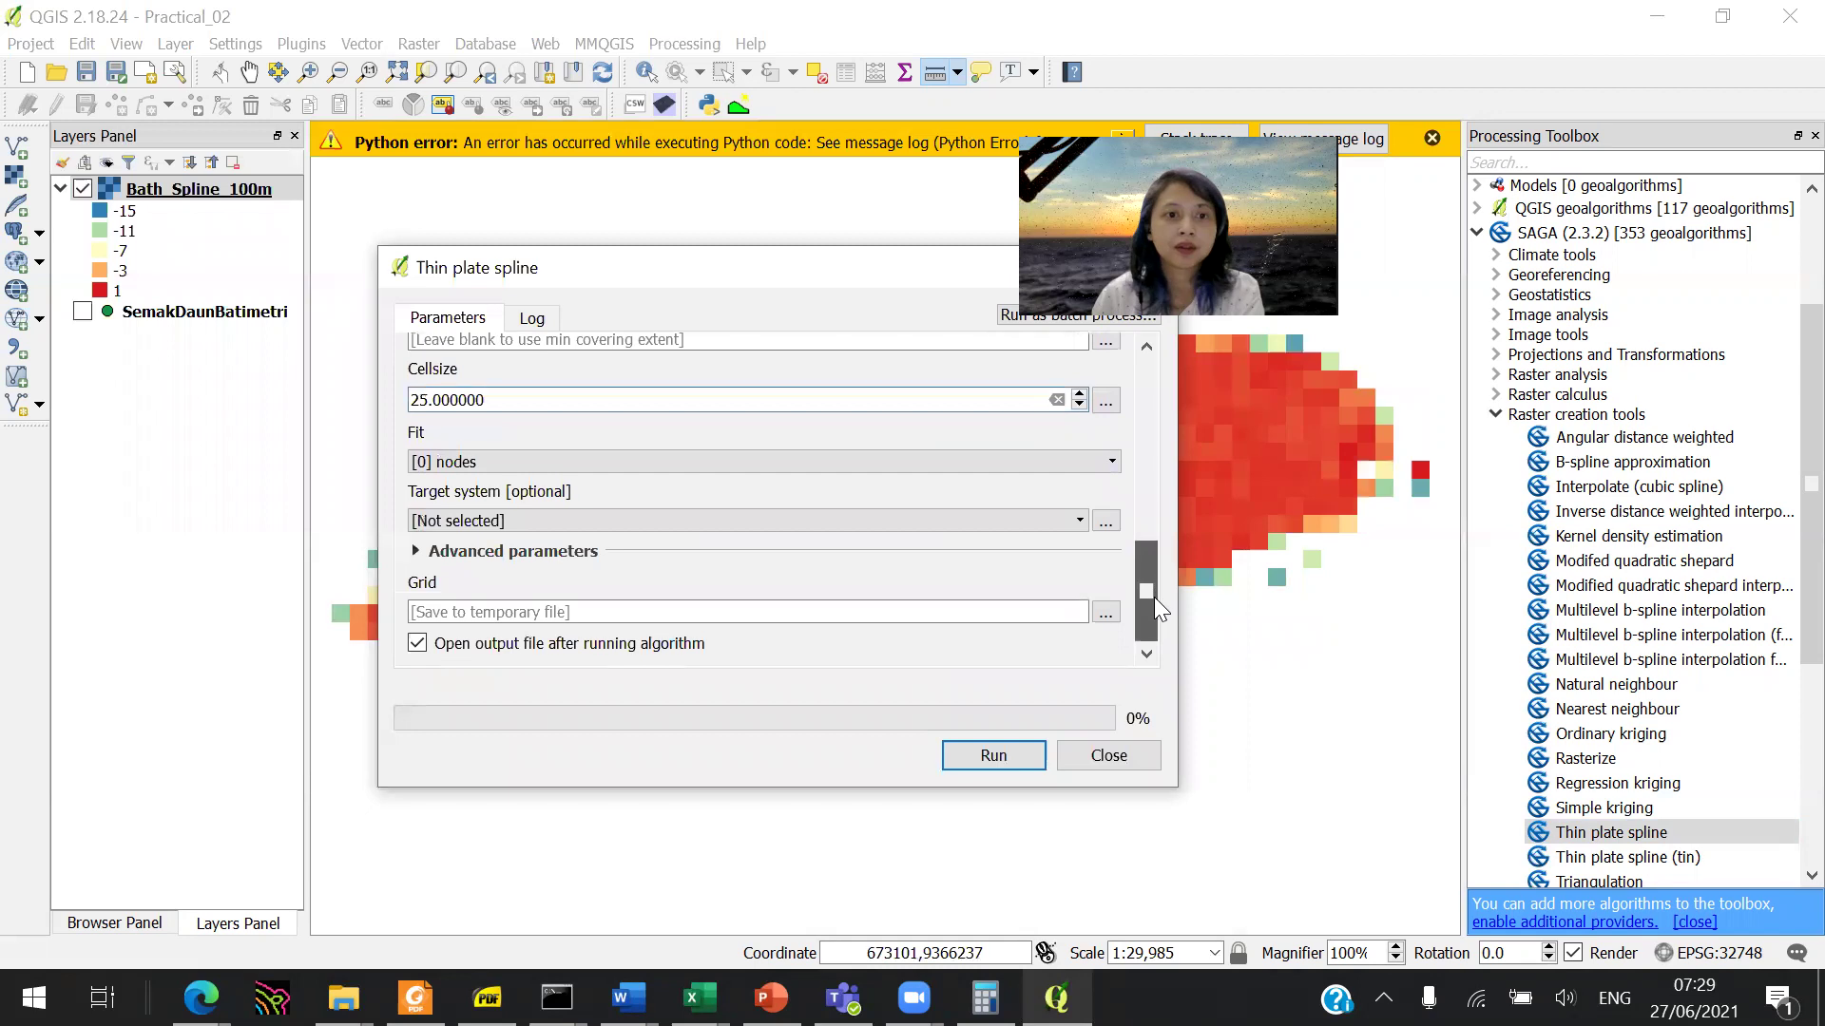
{"action": "left_click", "coordinate": [1103, 612]}
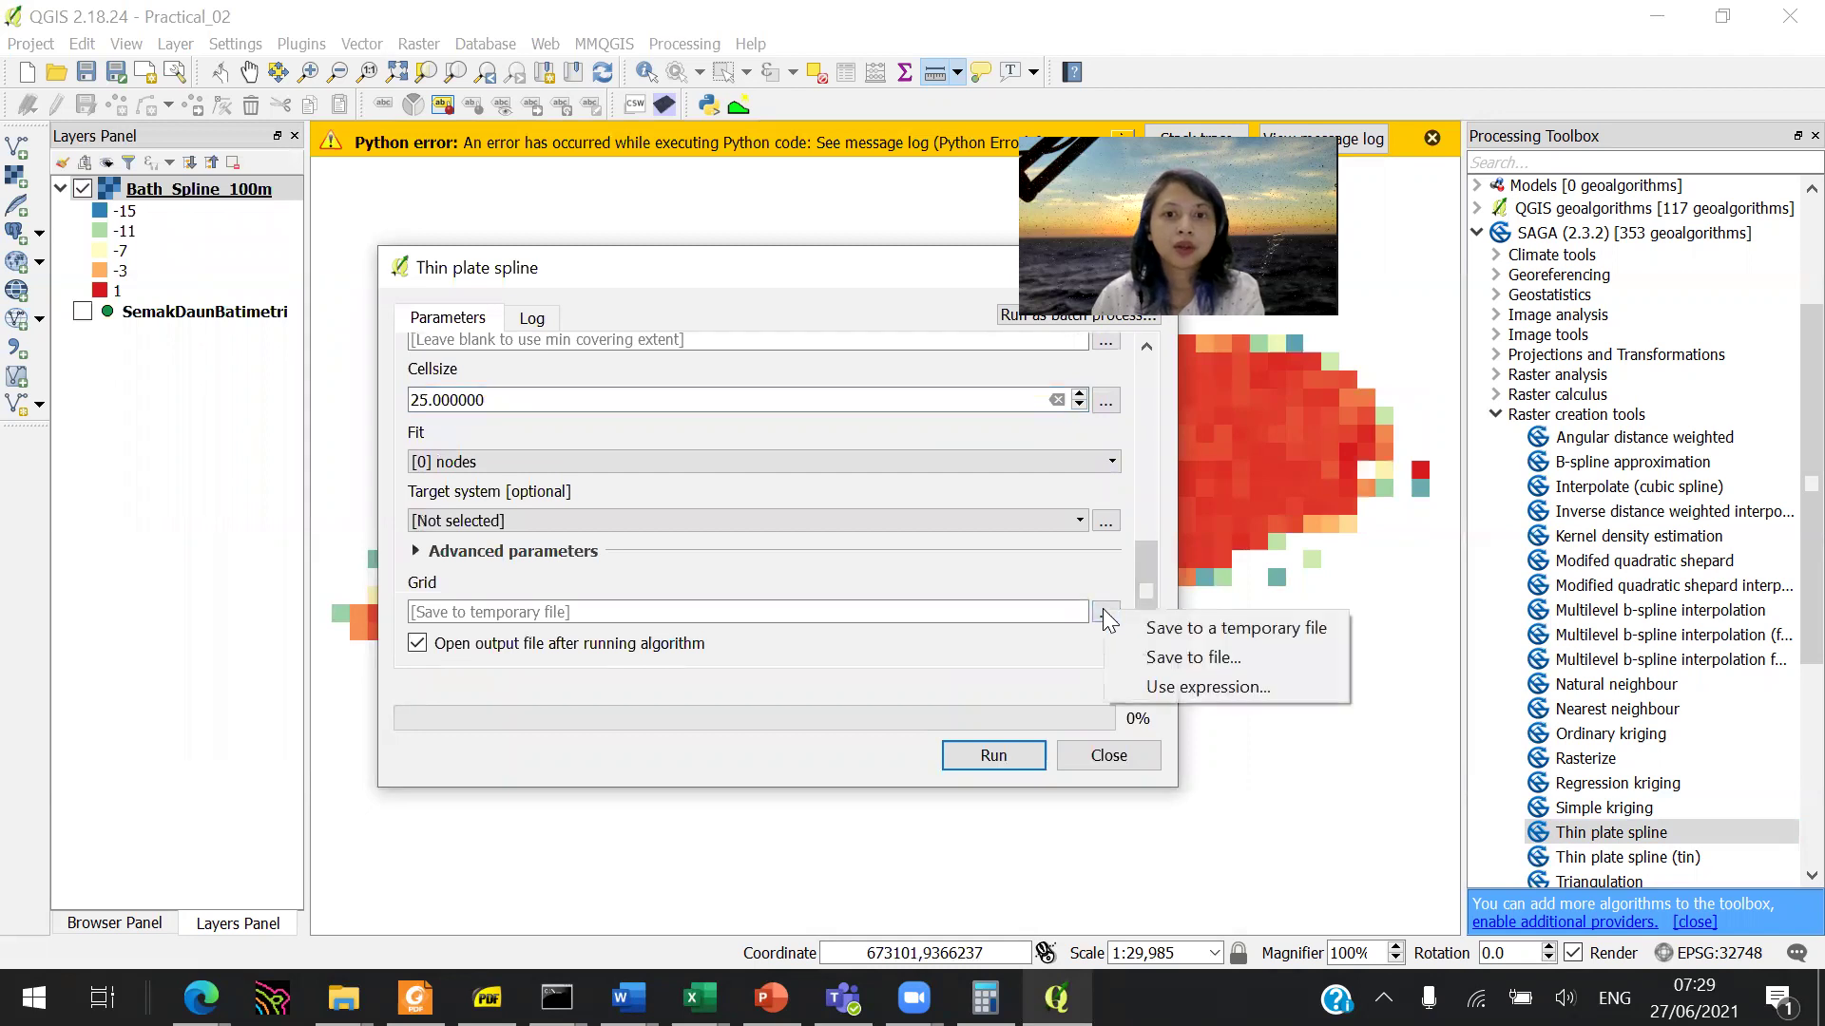
Step: Save the output as GRD file Bath_Spline_25m.grd and run the interpolation
{"action": "left_click", "coordinate": [1137, 659]}
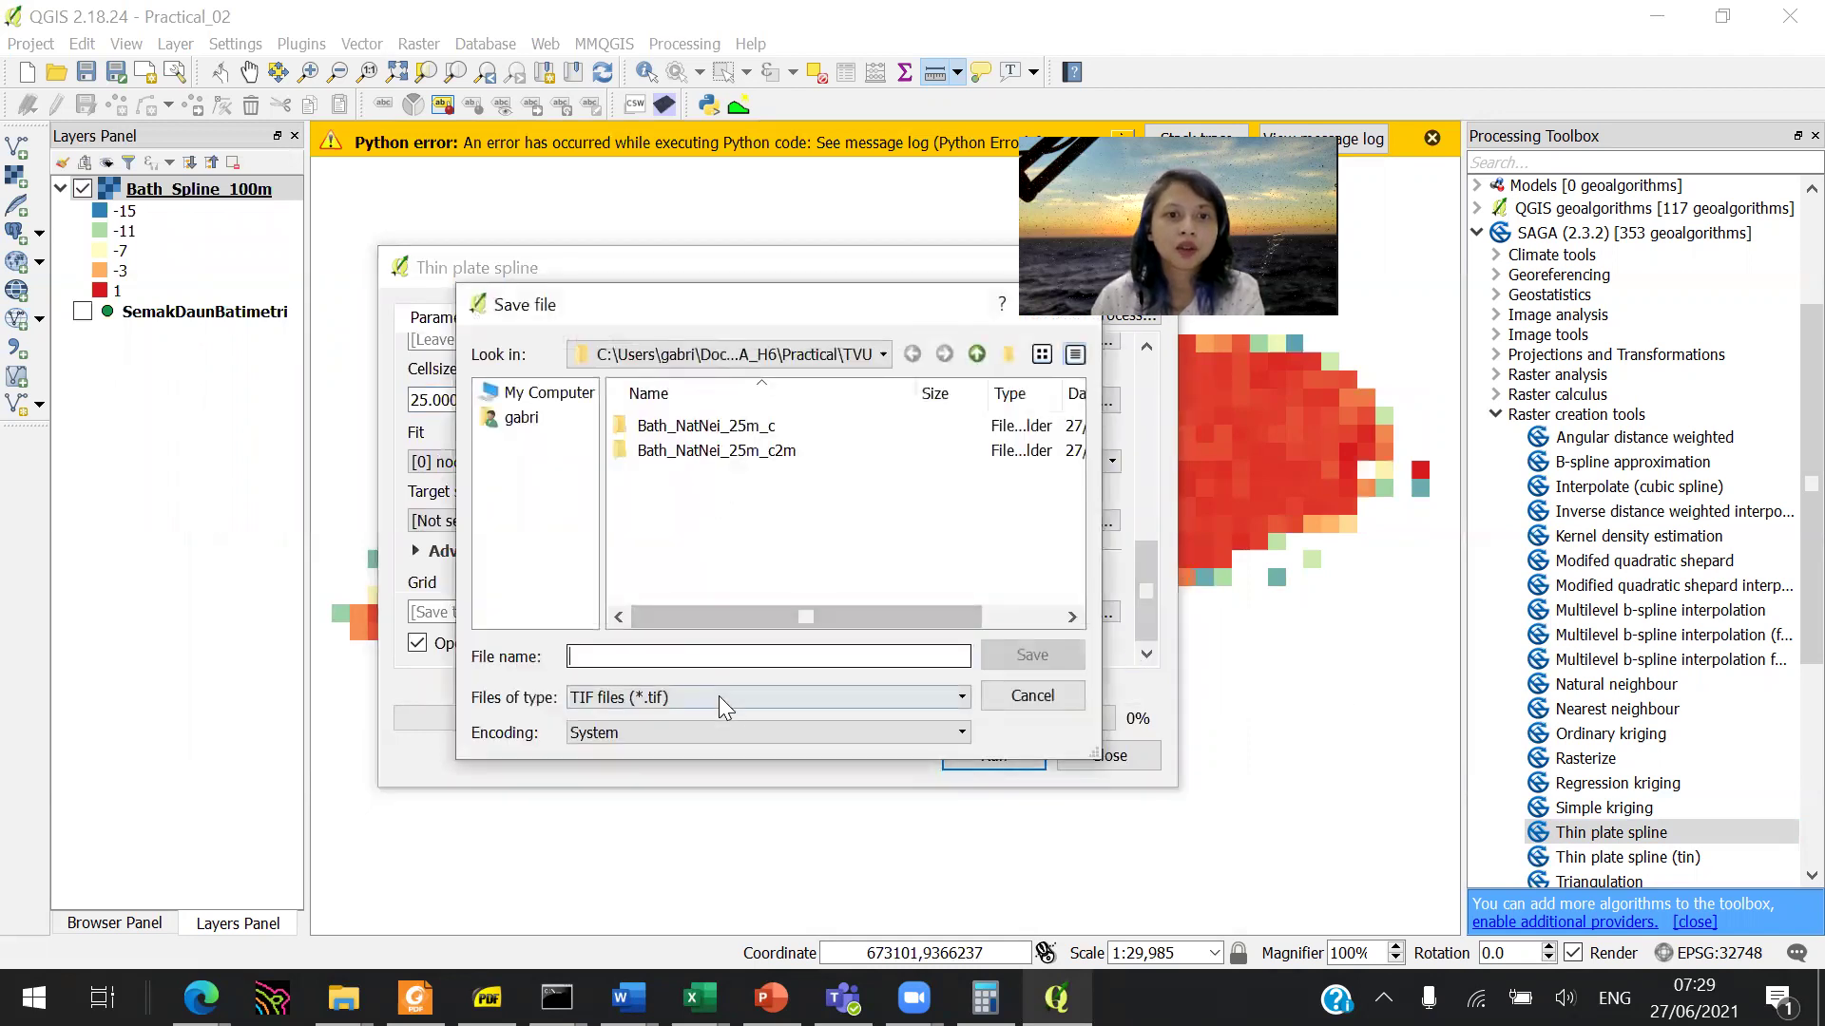
{"action": "left_click", "coordinate": [718, 697]}
{"action": "scroll", "coordinate": [728, 808], "scroll_direction": "up", "scroll_amount": 1}
{"action": "left_click", "coordinate": [724, 770]}
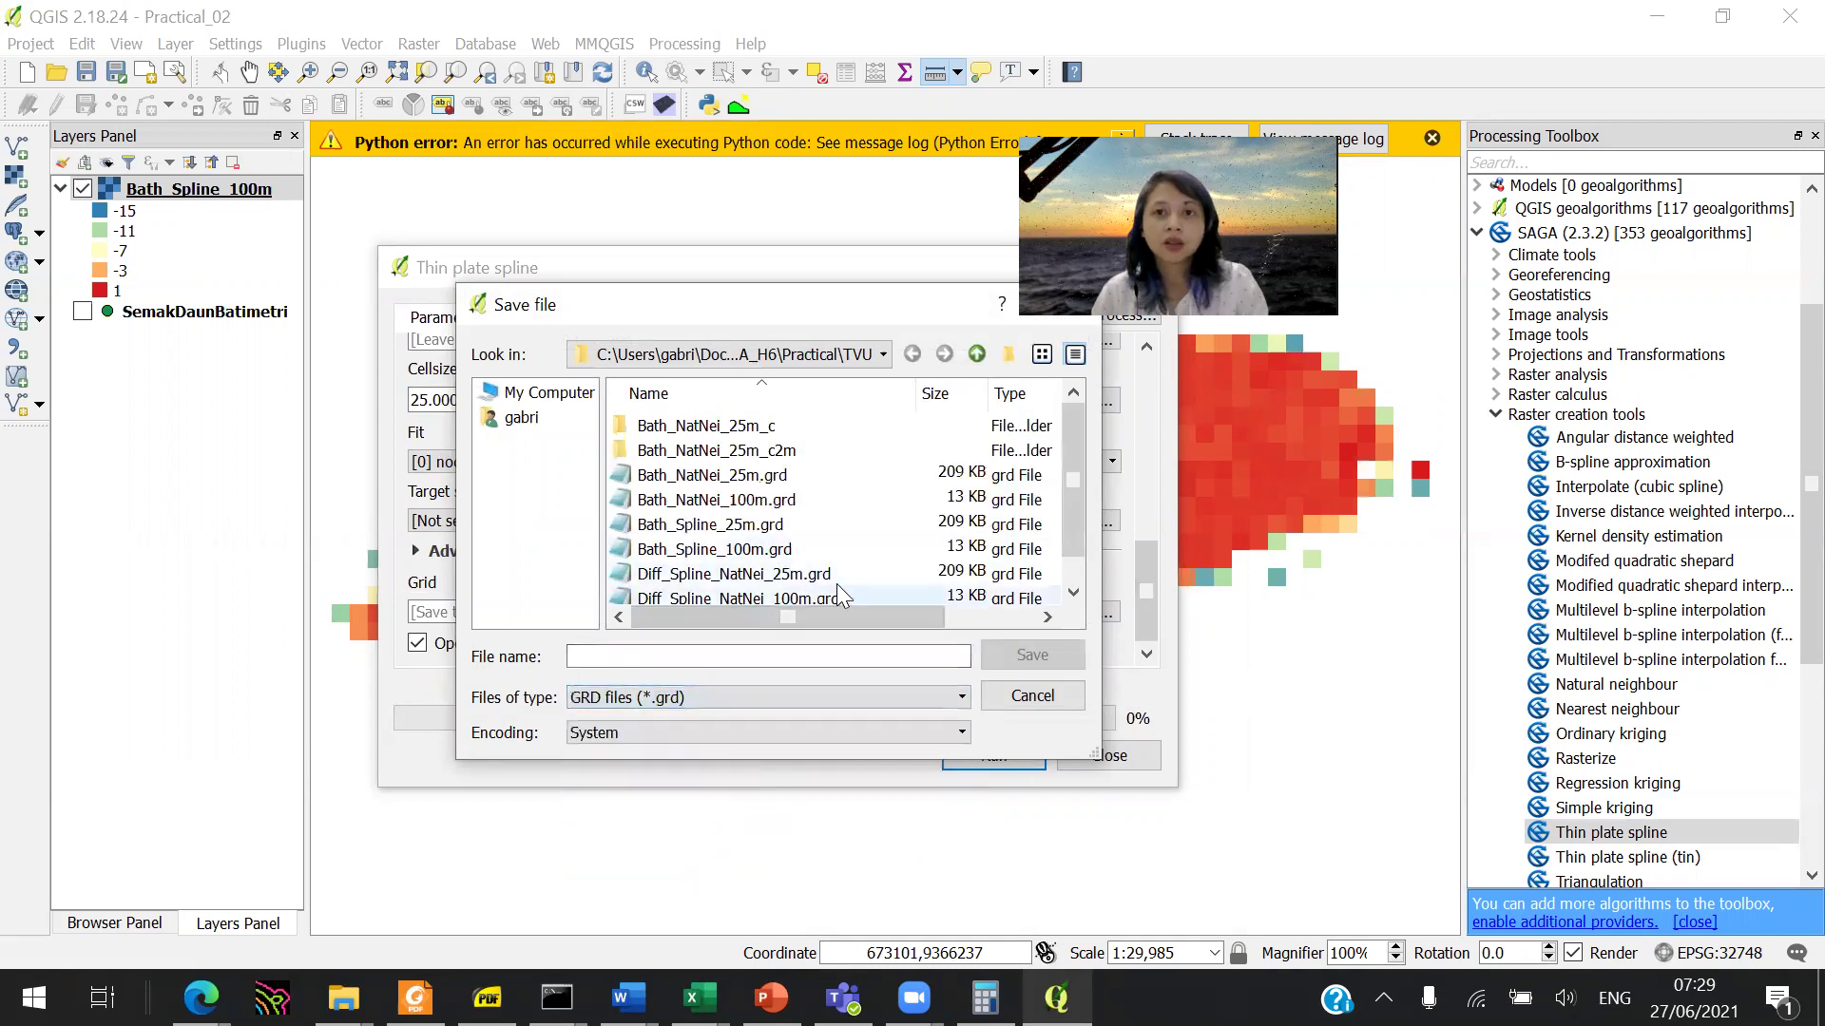
{"action": "left_click", "coordinate": [746, 655]}
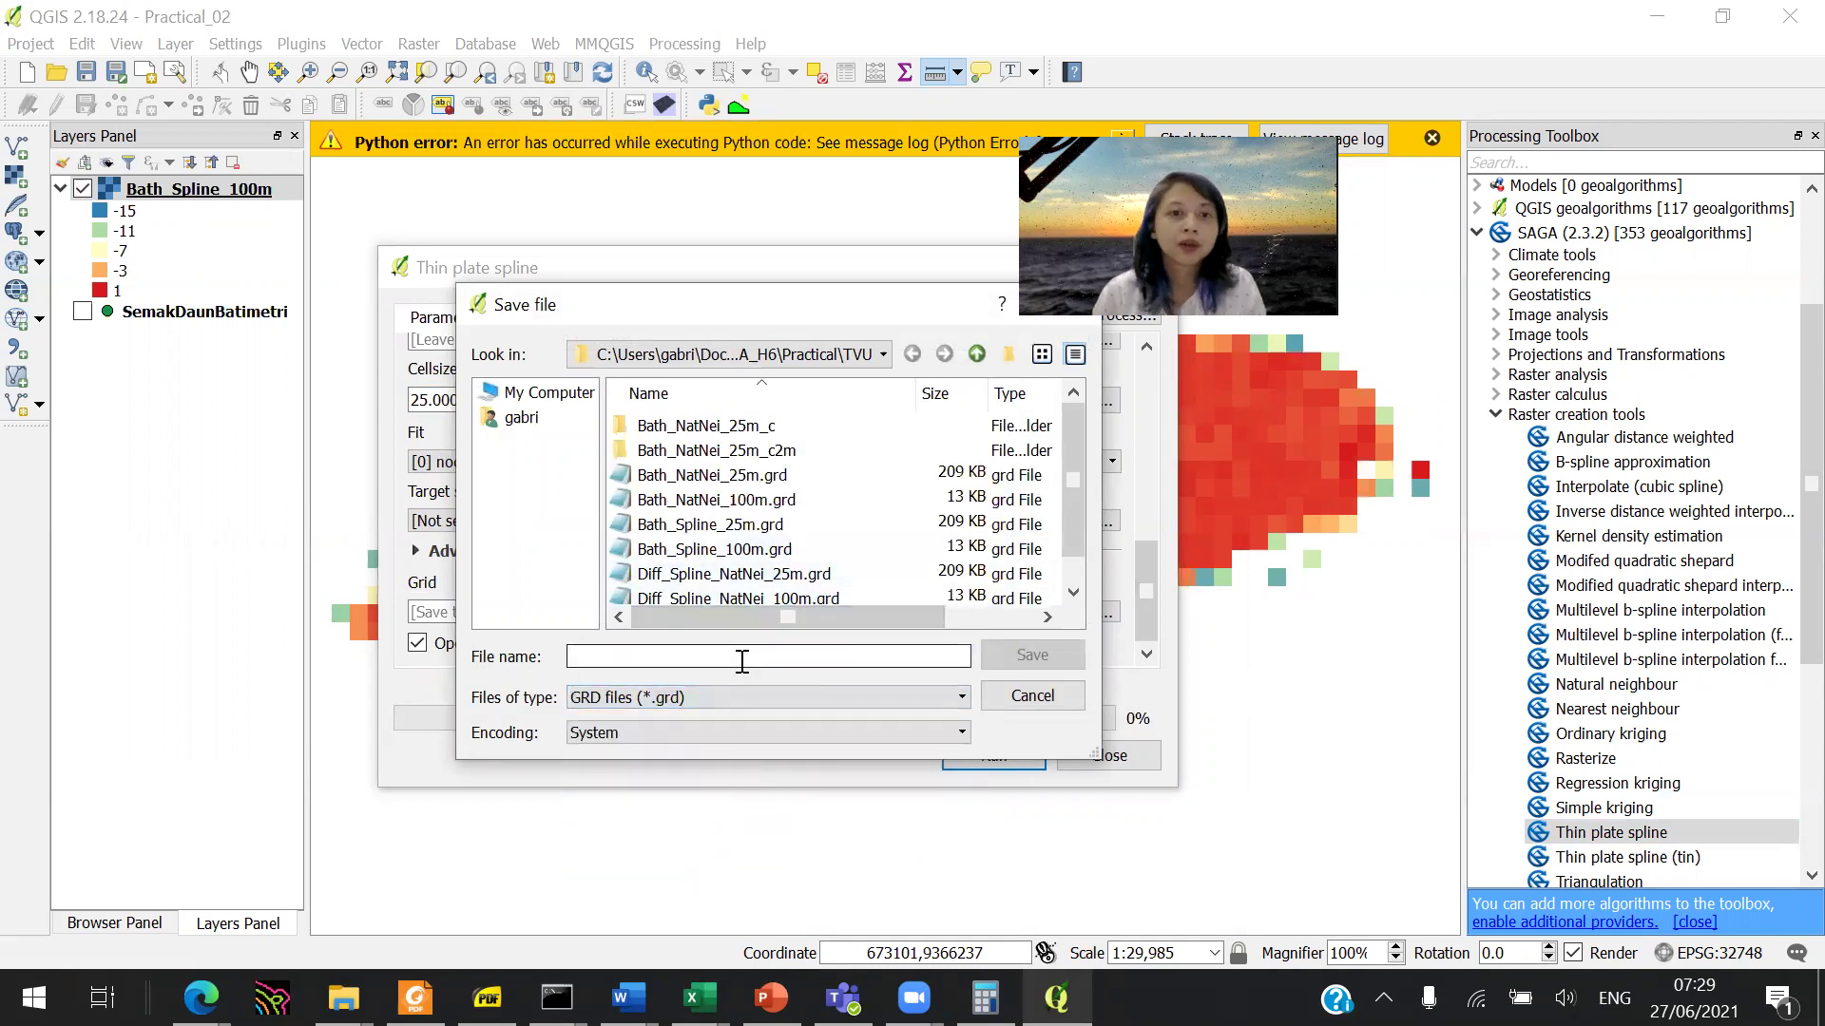
{"action": "type", "text": "Bath_"}
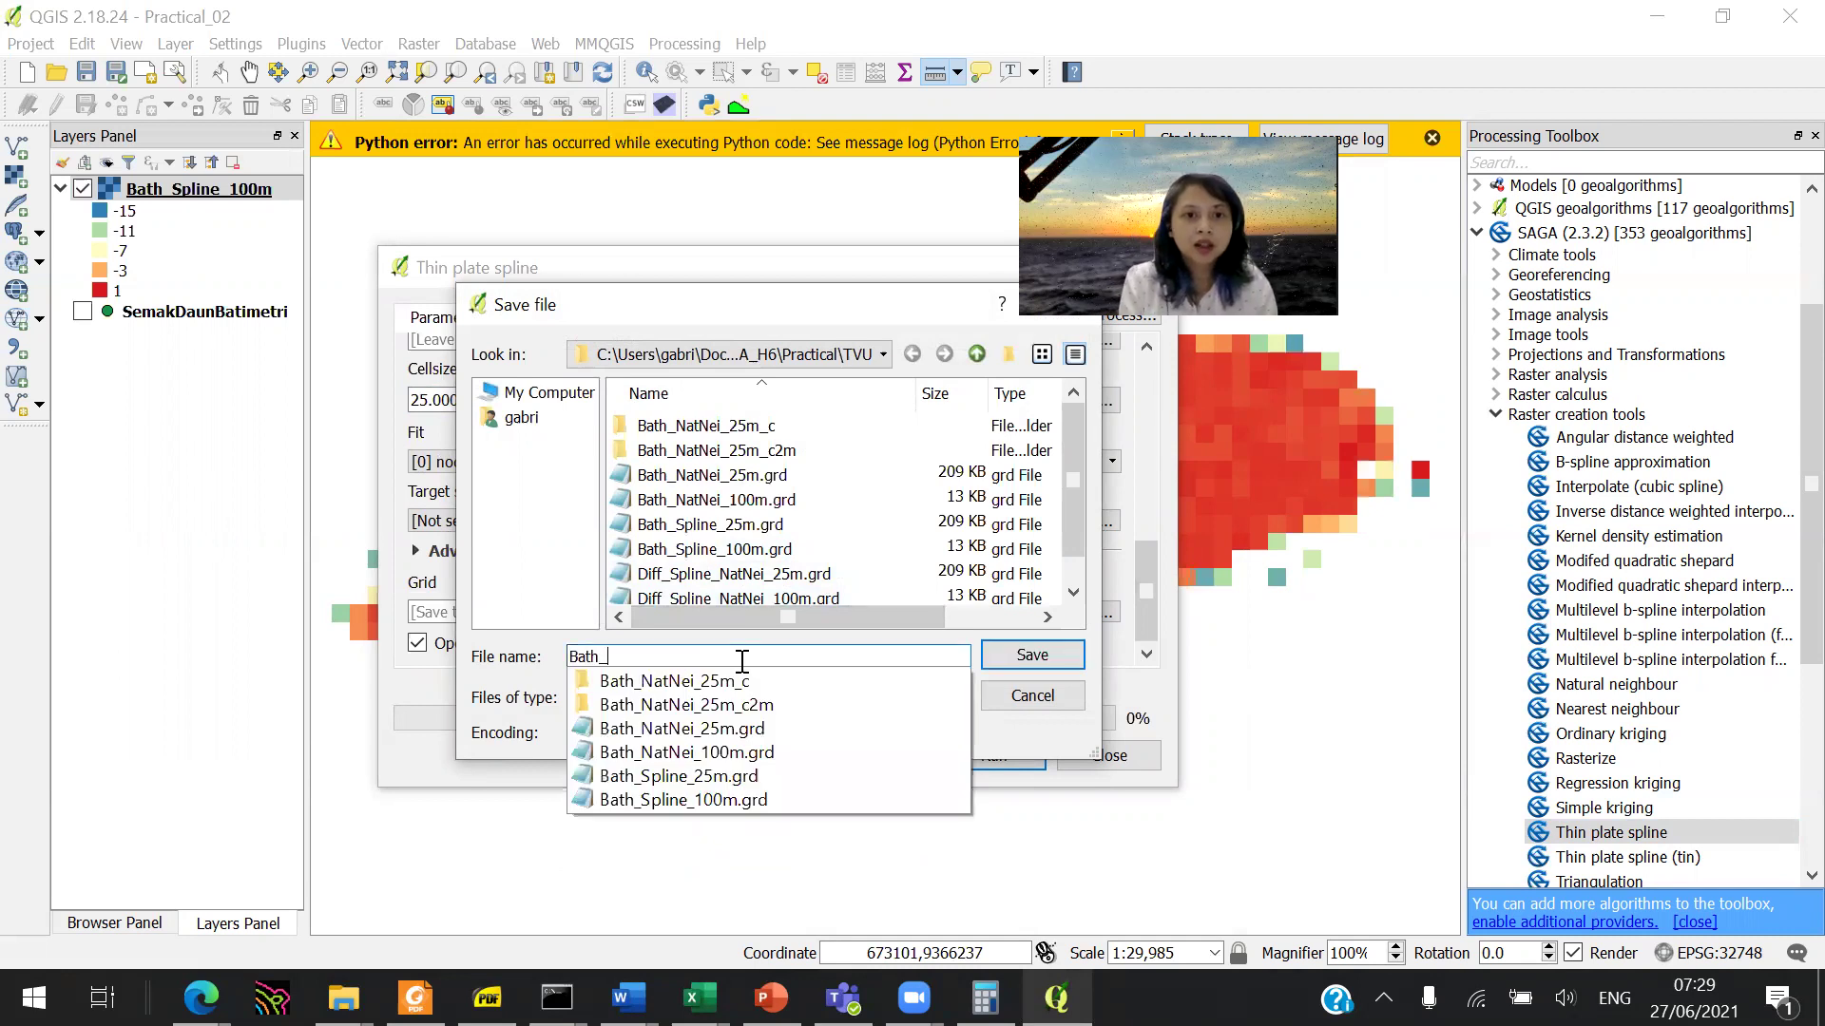
{"action": "type", "text": "Spline"}
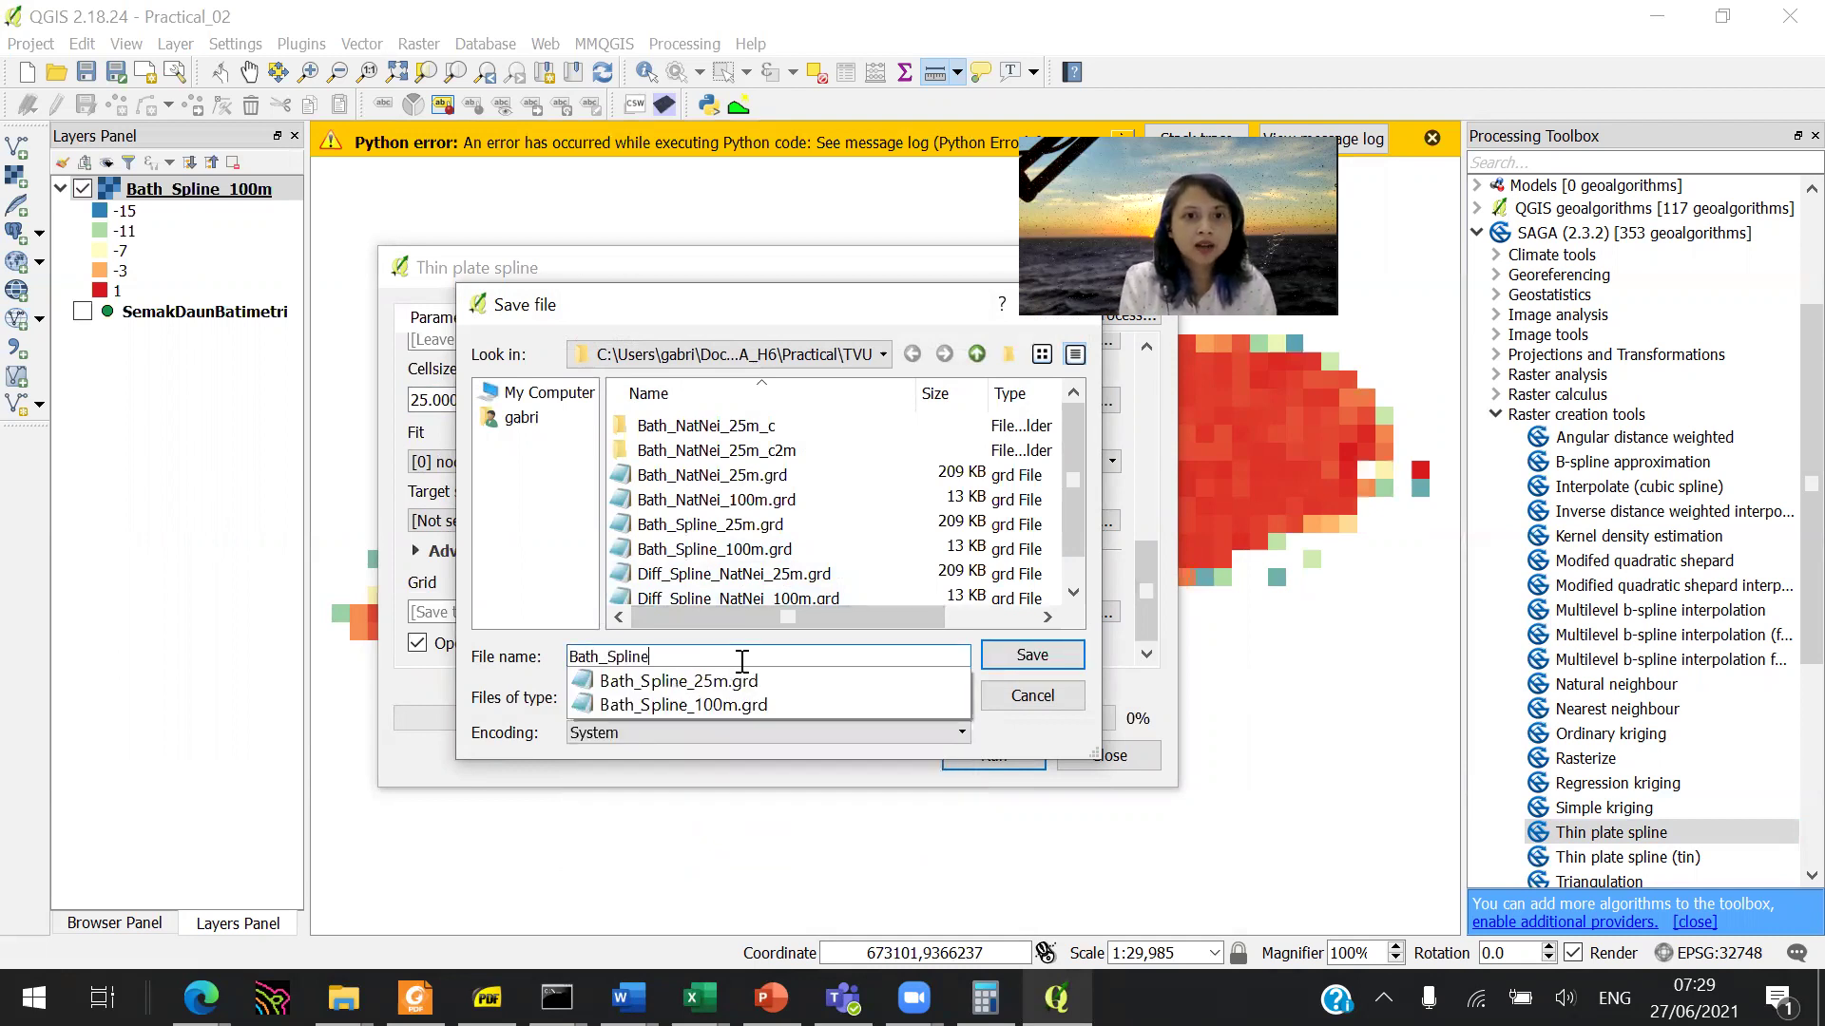
{"action": "type", "text": "_25m"}
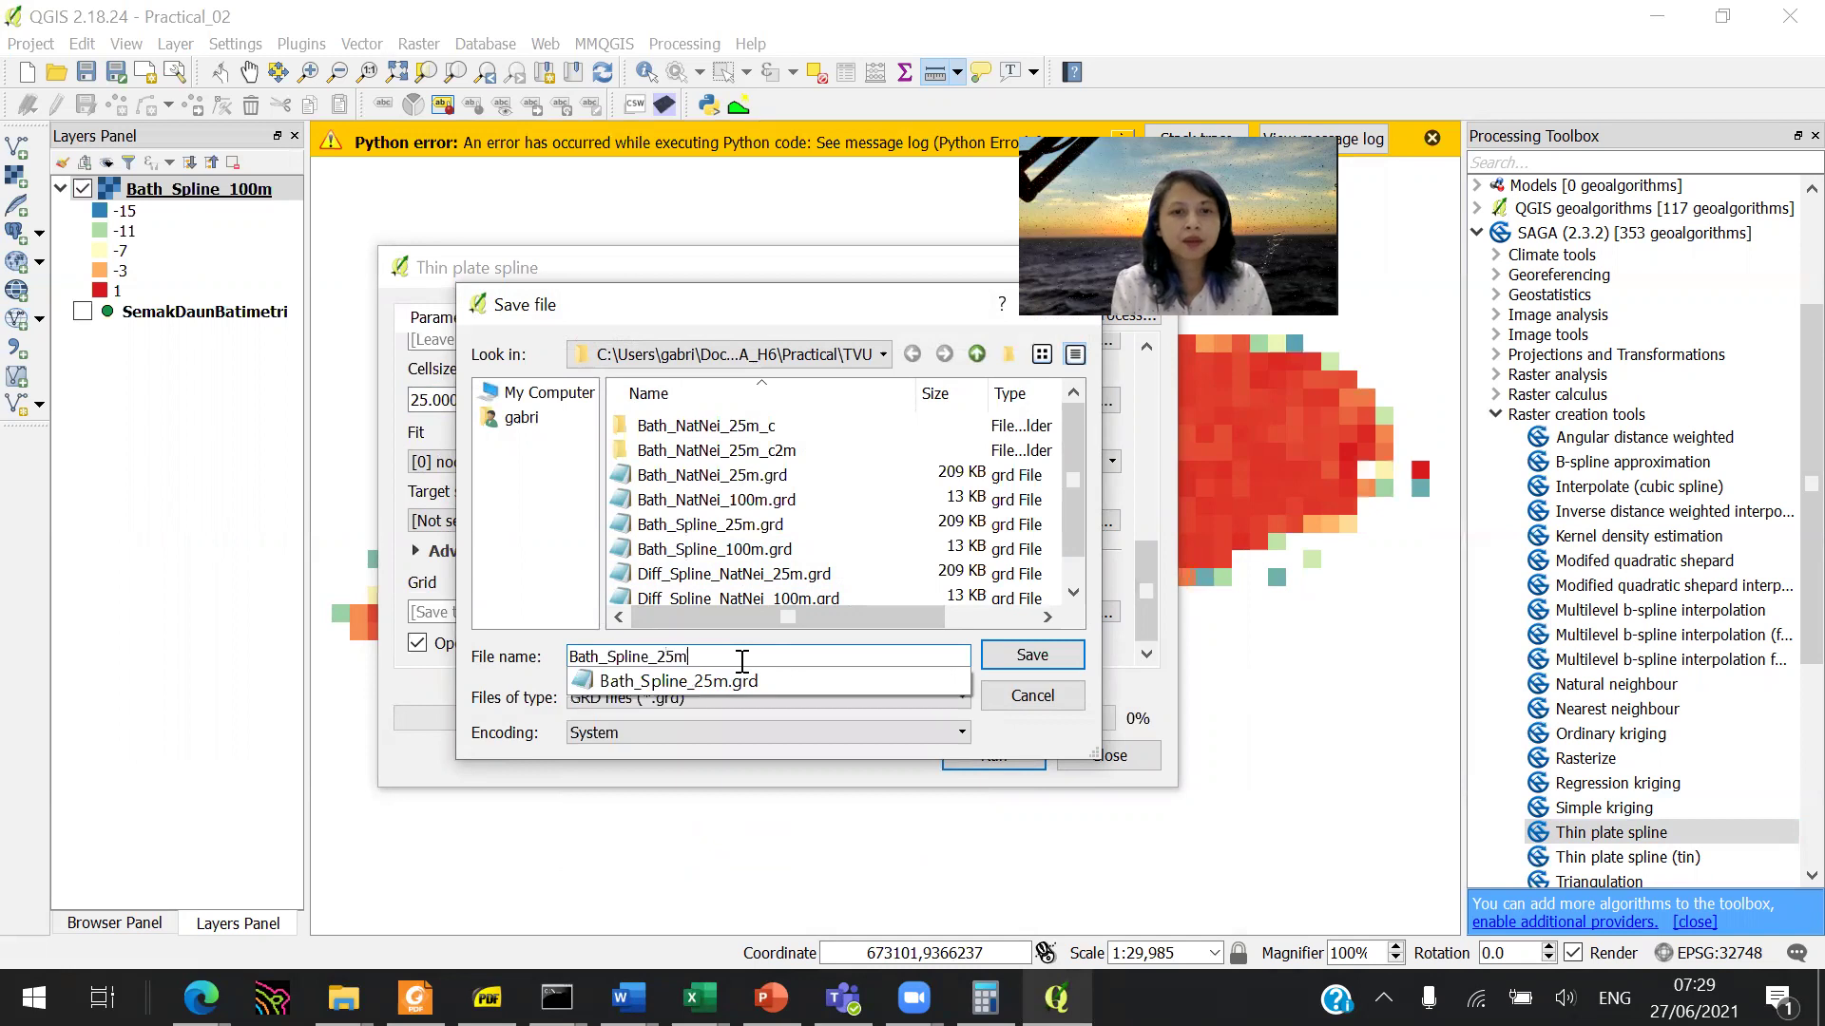
{"action": "left_click", "coordinate": [1009, 654]}
{"action": "left_click", "coordinate": [1009, 653]}
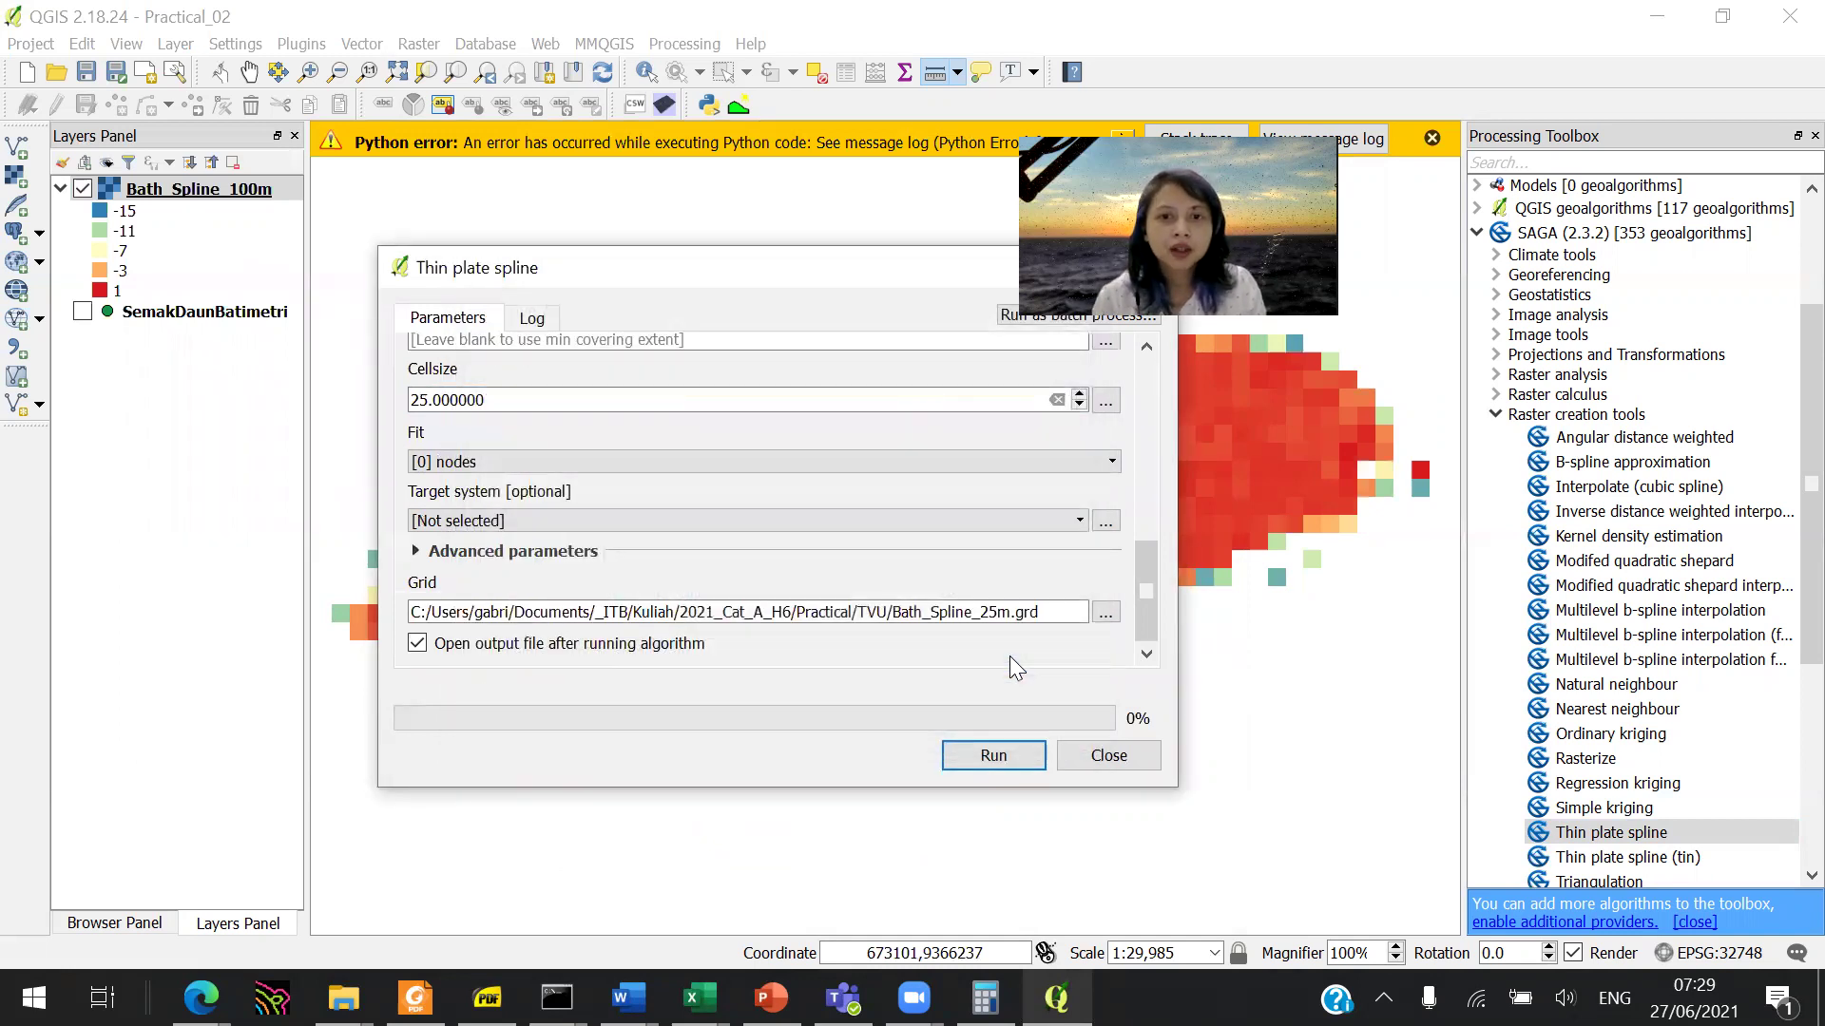
{"action": "left_click", "coordinate": [989, 757]}
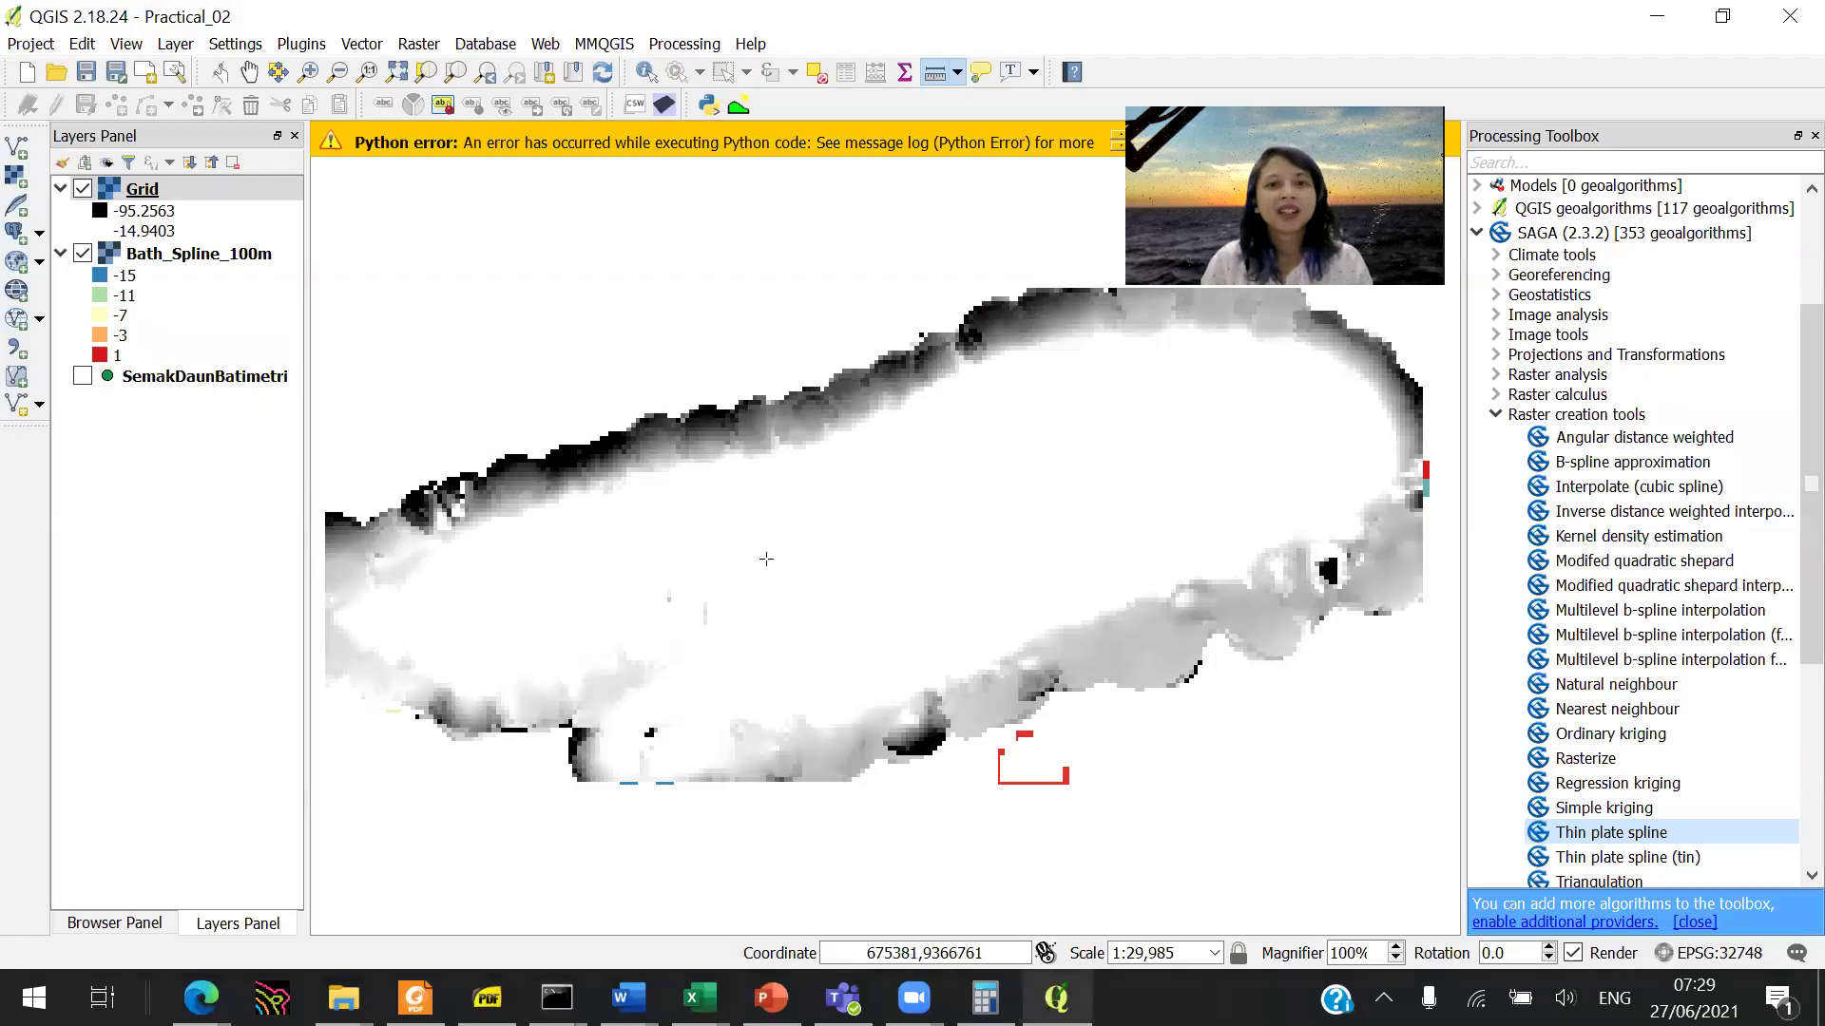
Step: Copy the Bath_Spline_100m style and paste it onto the new Grid layer
{"action": "left_click", "coordinate": [255, 254]}
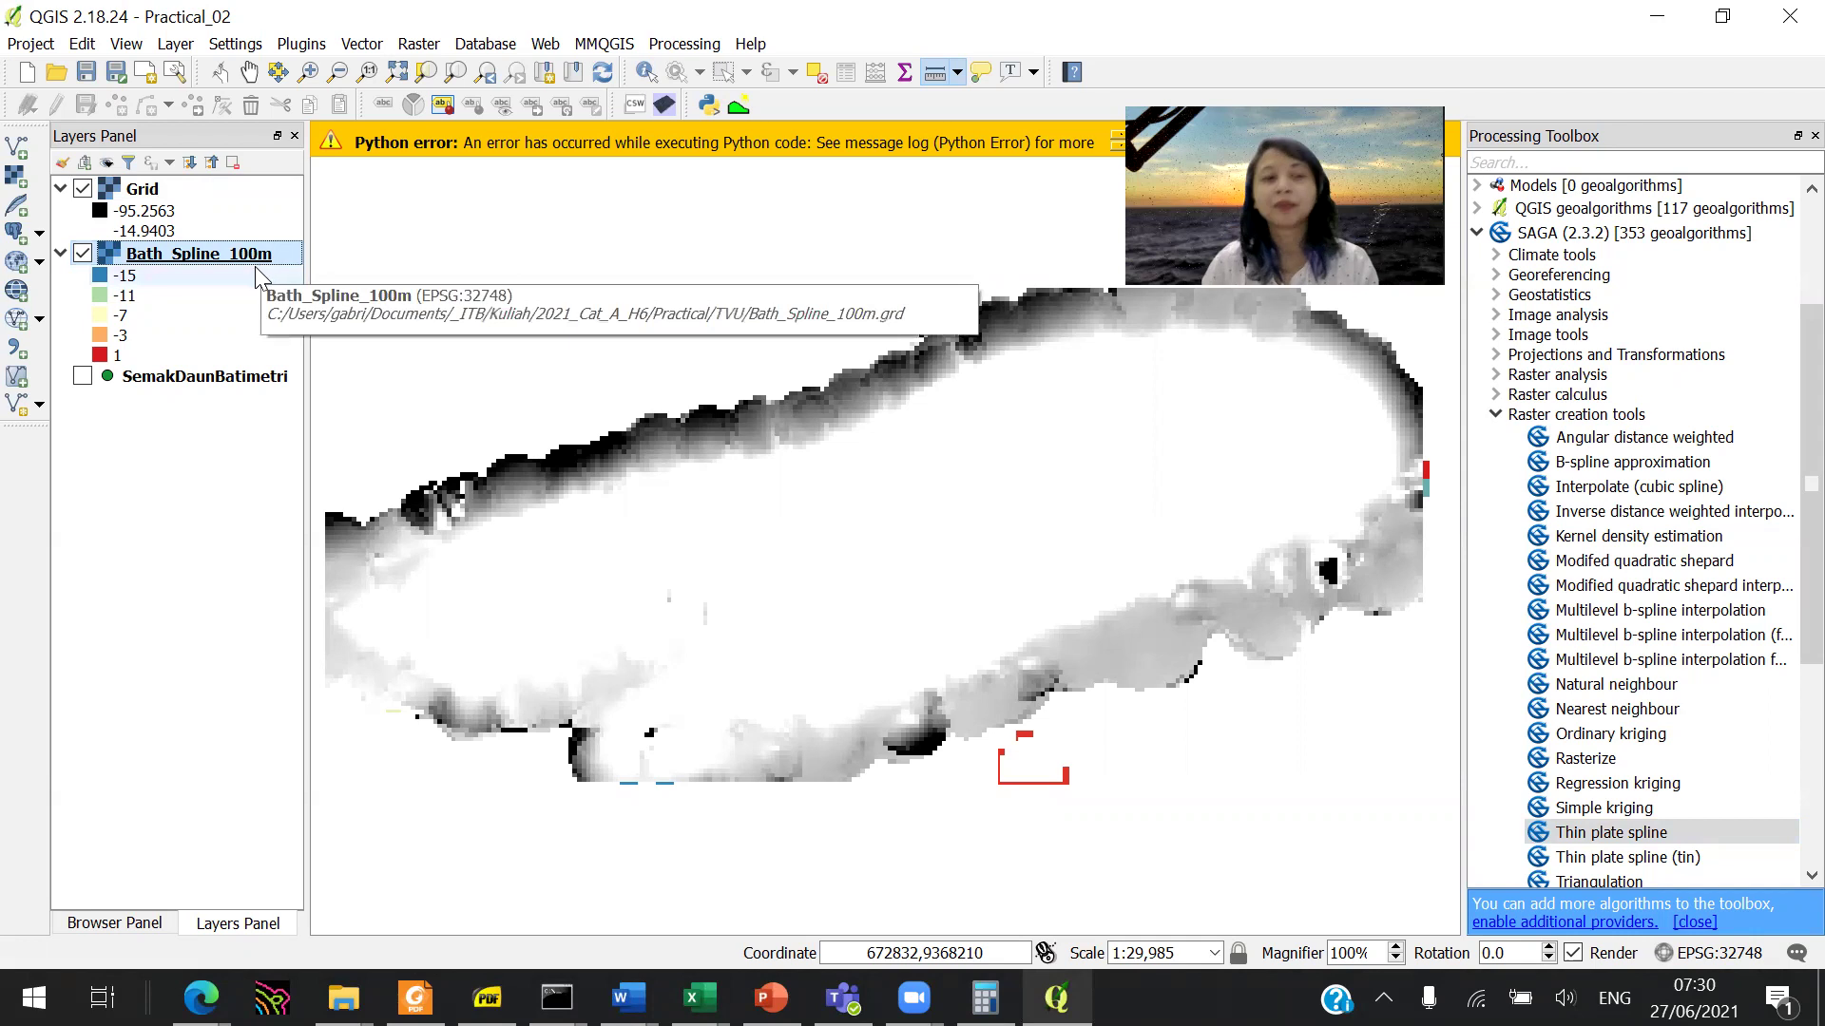
{"action": "right_click", "coordinate": [264, 264]}
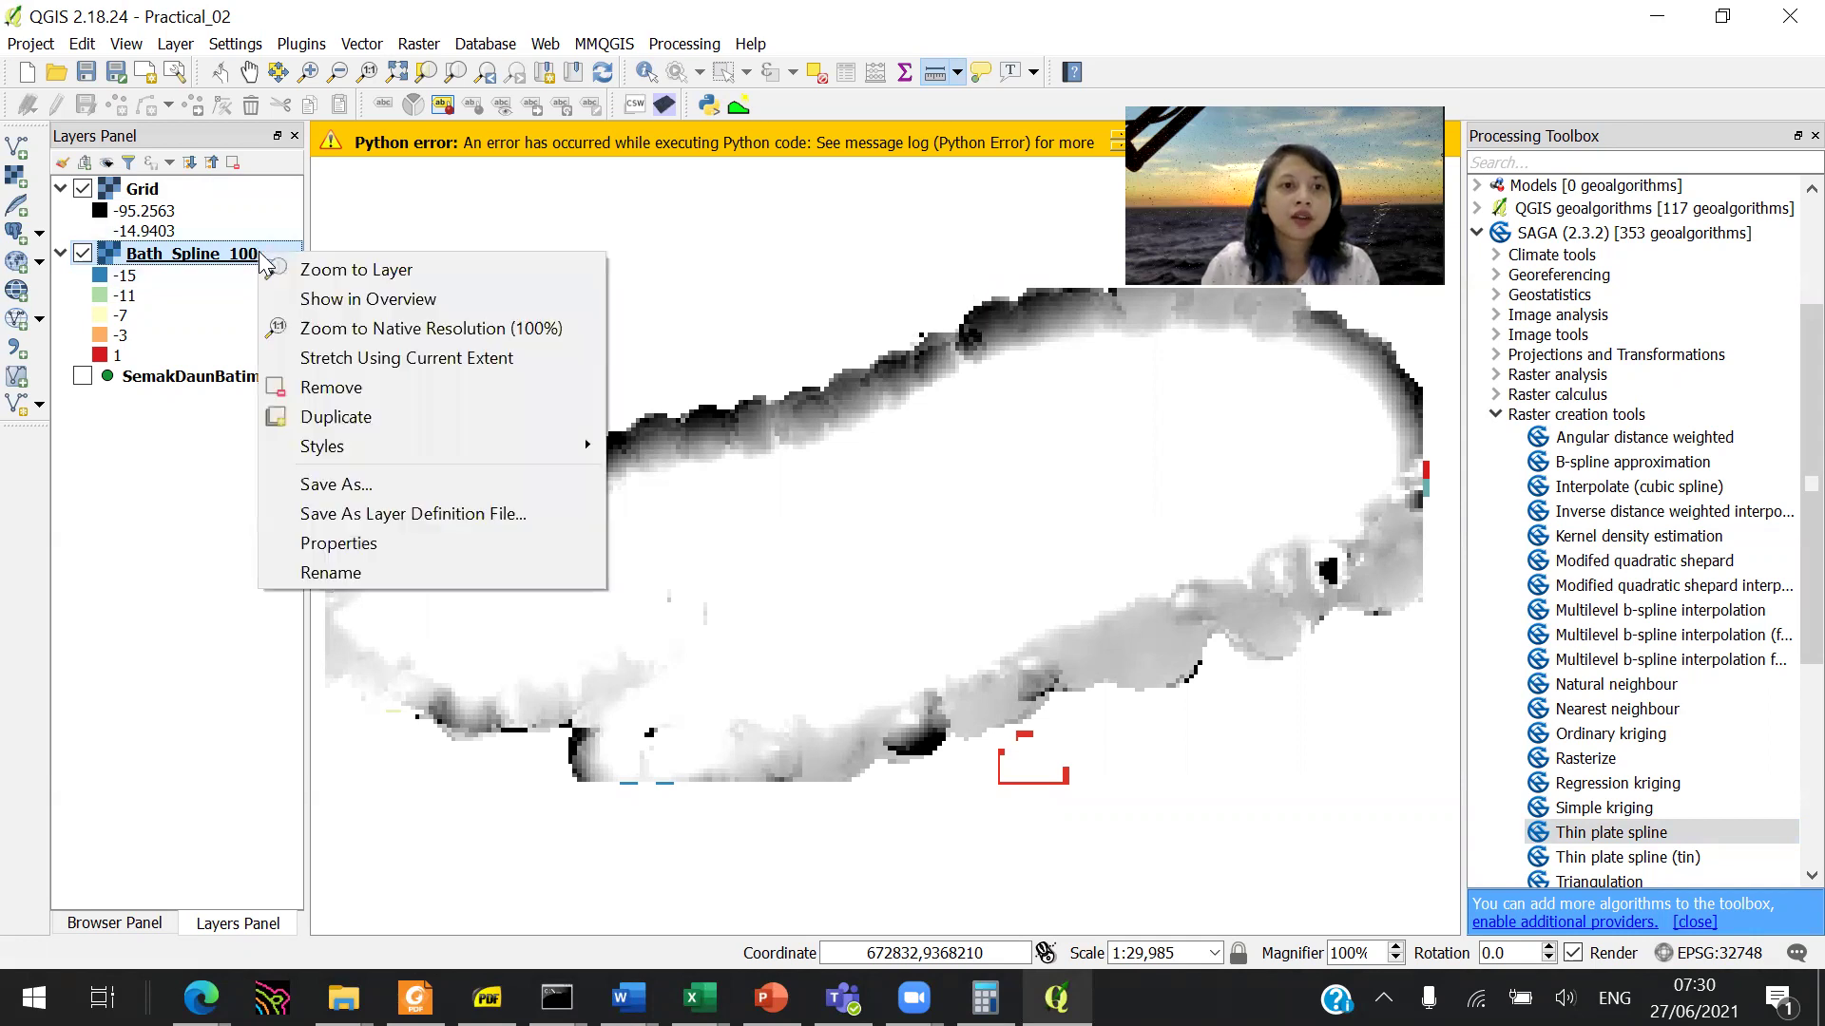
{"action": "mouse_move", "coordinate": [570, 446]}
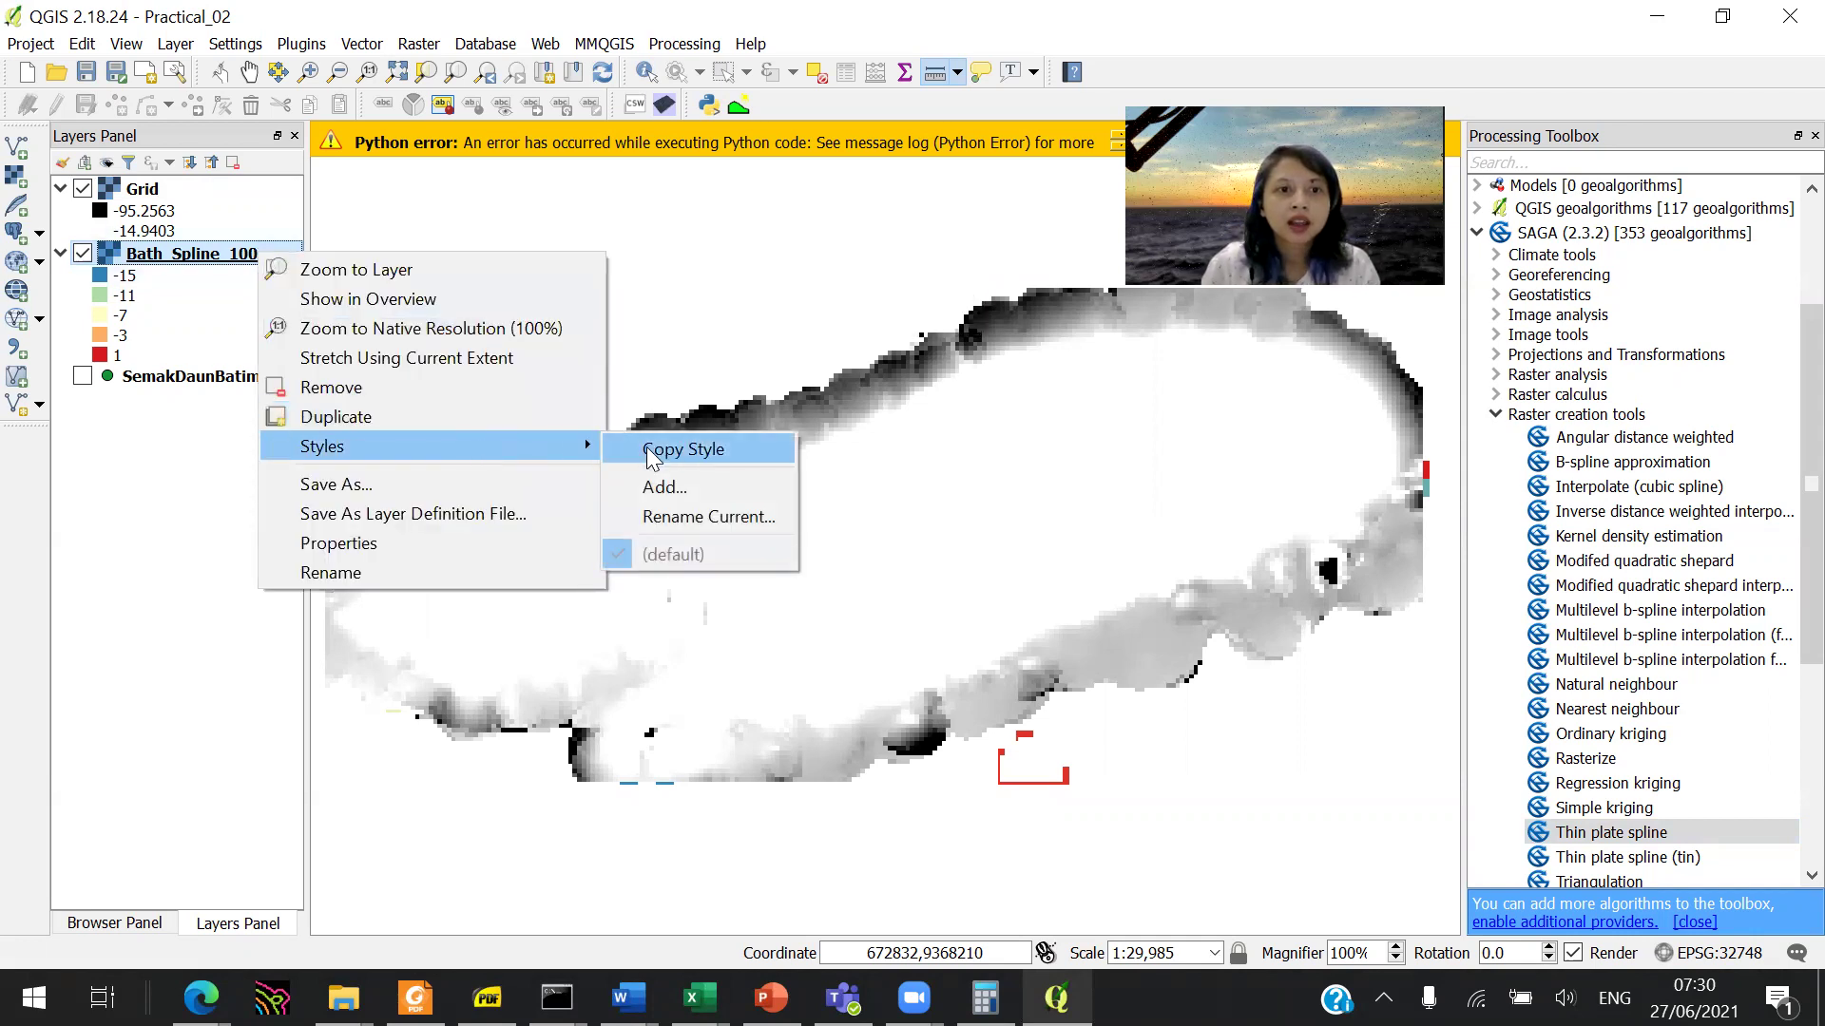
{"action": "left_click", "coordinate": [717, 449]}
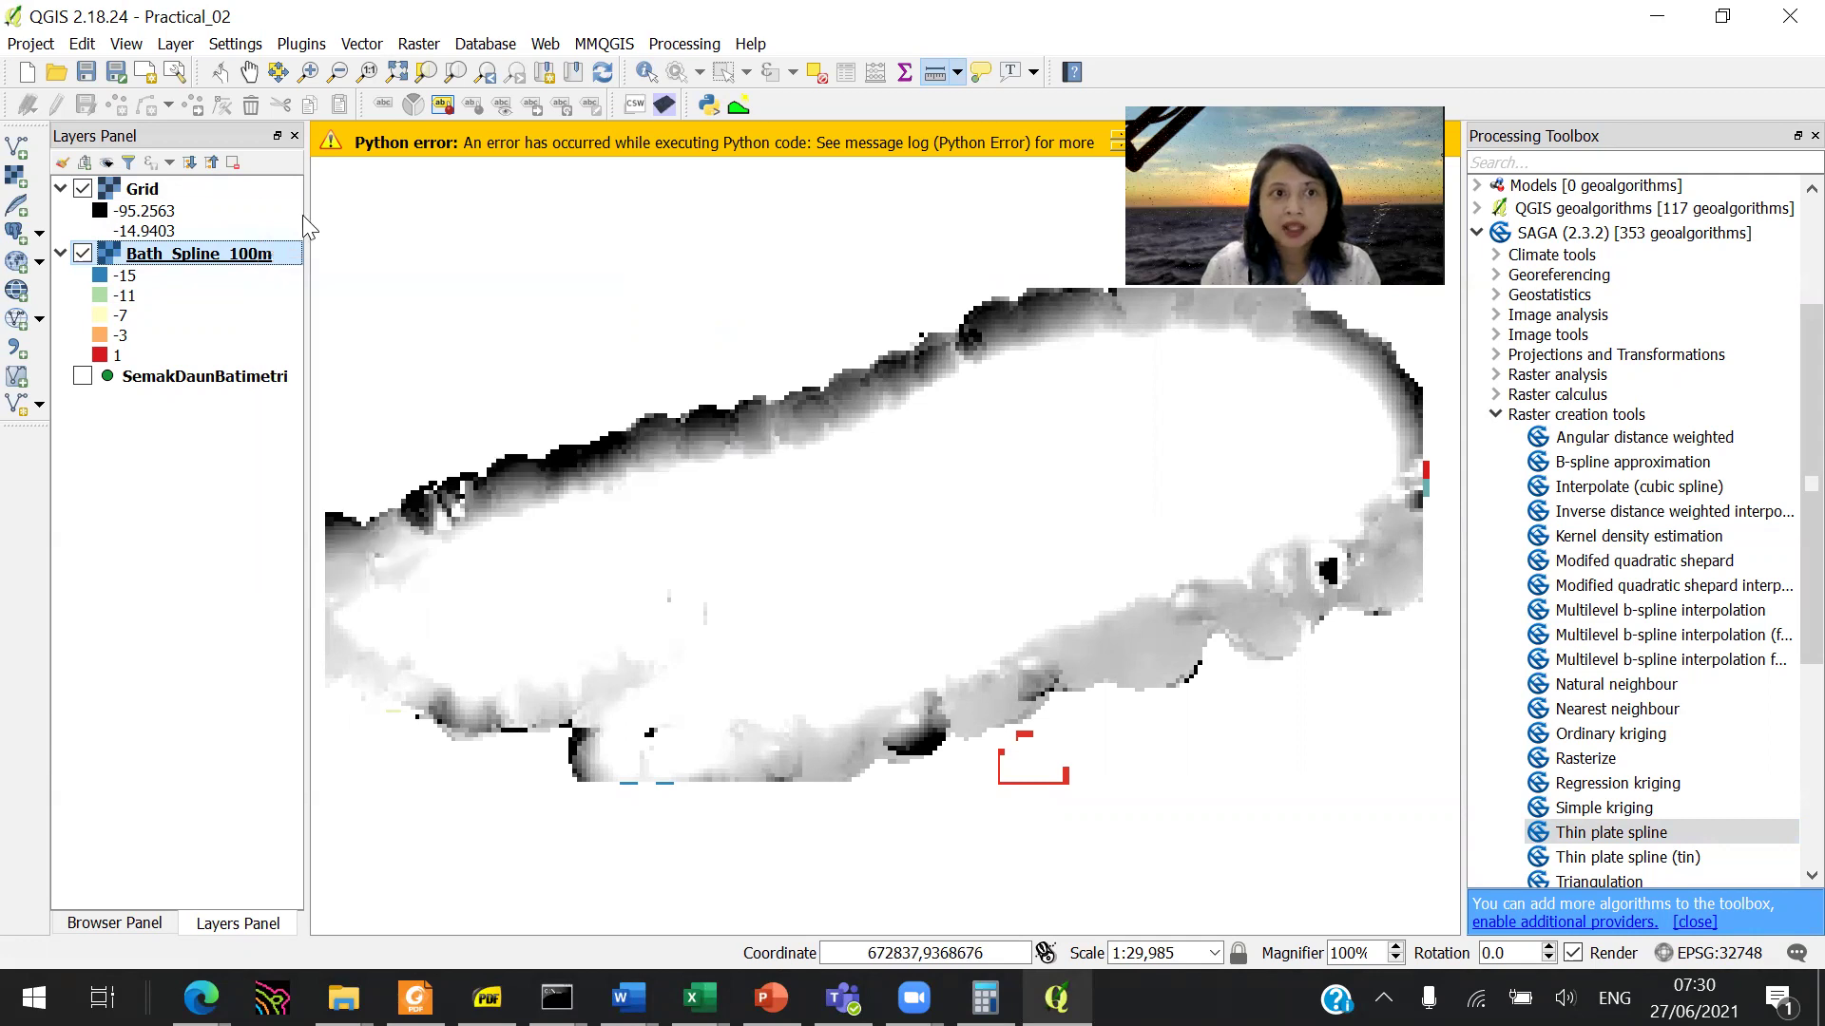
{"action": "left_click", "coordinate": [251, 188]}
{"action": "right_click", "coordinate": [250, 188]}
{"action": "mouse_move", "coordinate": [467, 390]}
{"action": "left_click", "coordinate": [715, 416]}
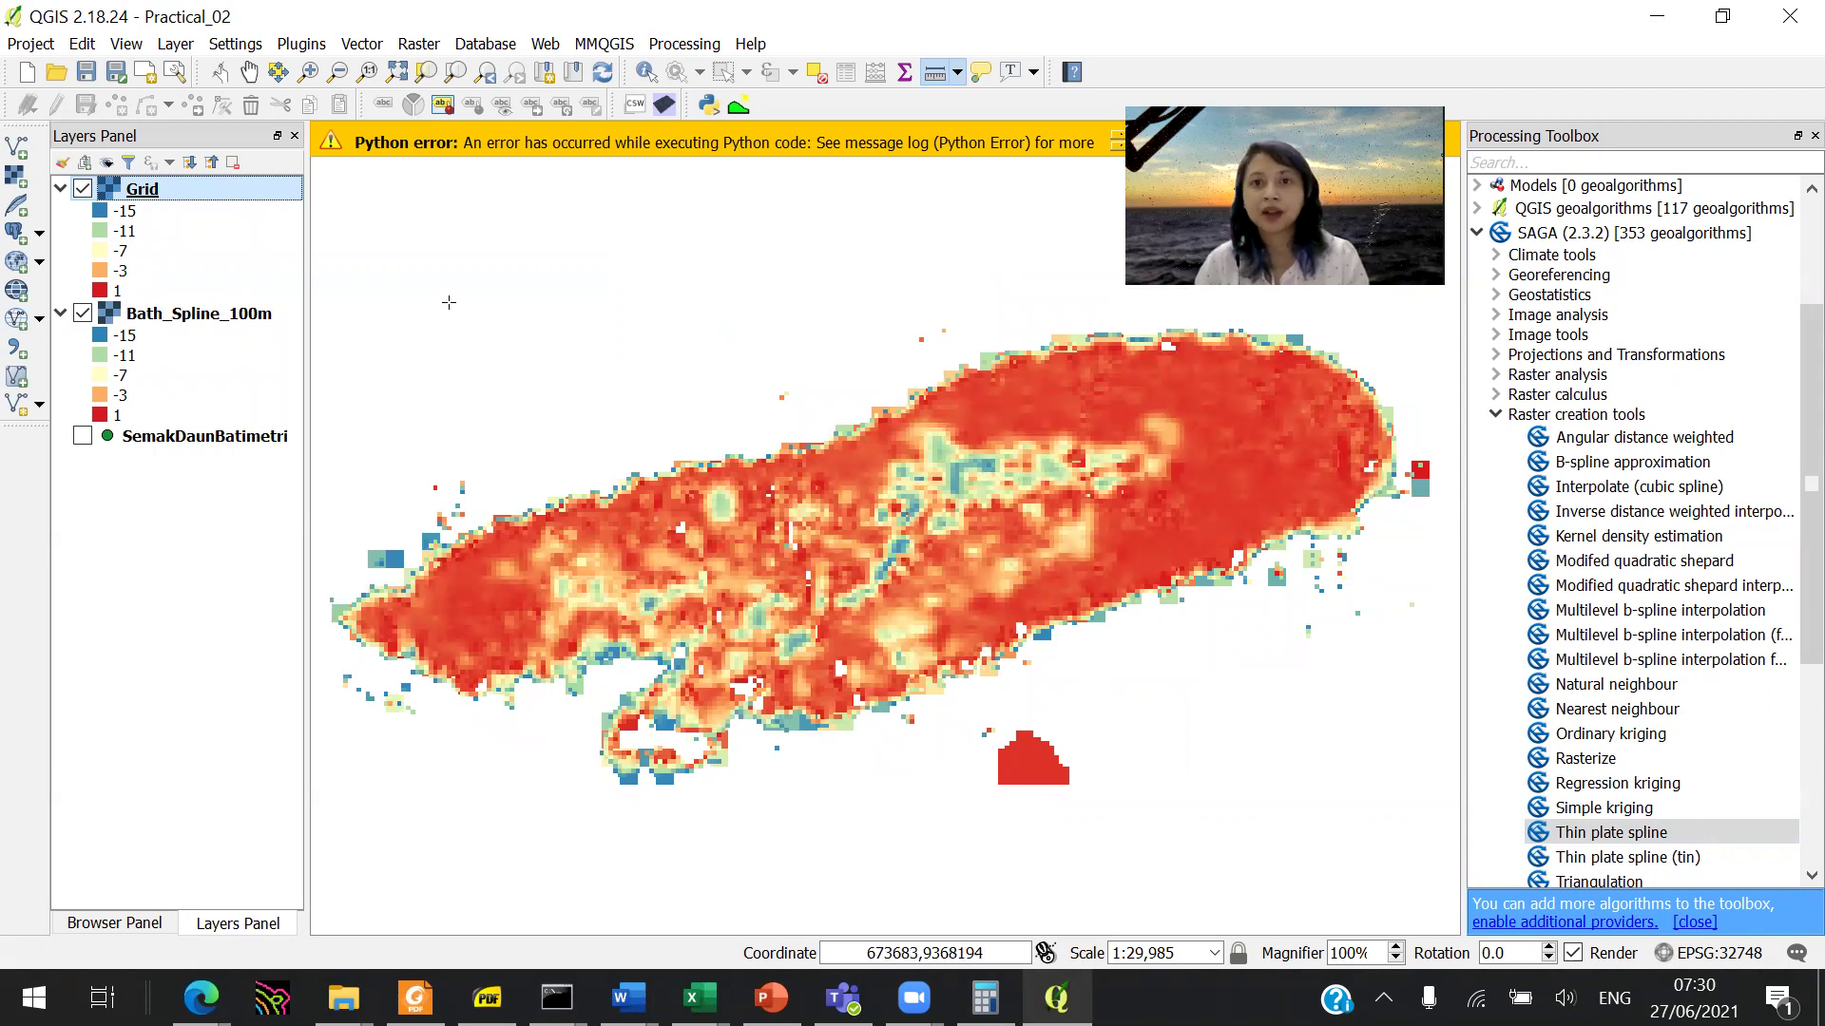
Step: Toggle the Grid layer off and on twice to compare it with the 100 m grid
{"action": "left_click", "coordinate": [81, 193]}
{"action": "left_click", "coordinate": [80, 193]}
{"action": "left_click", "coordinate": [81, 193]}
{"action": "left_click", "coordinate": [82, 193]}
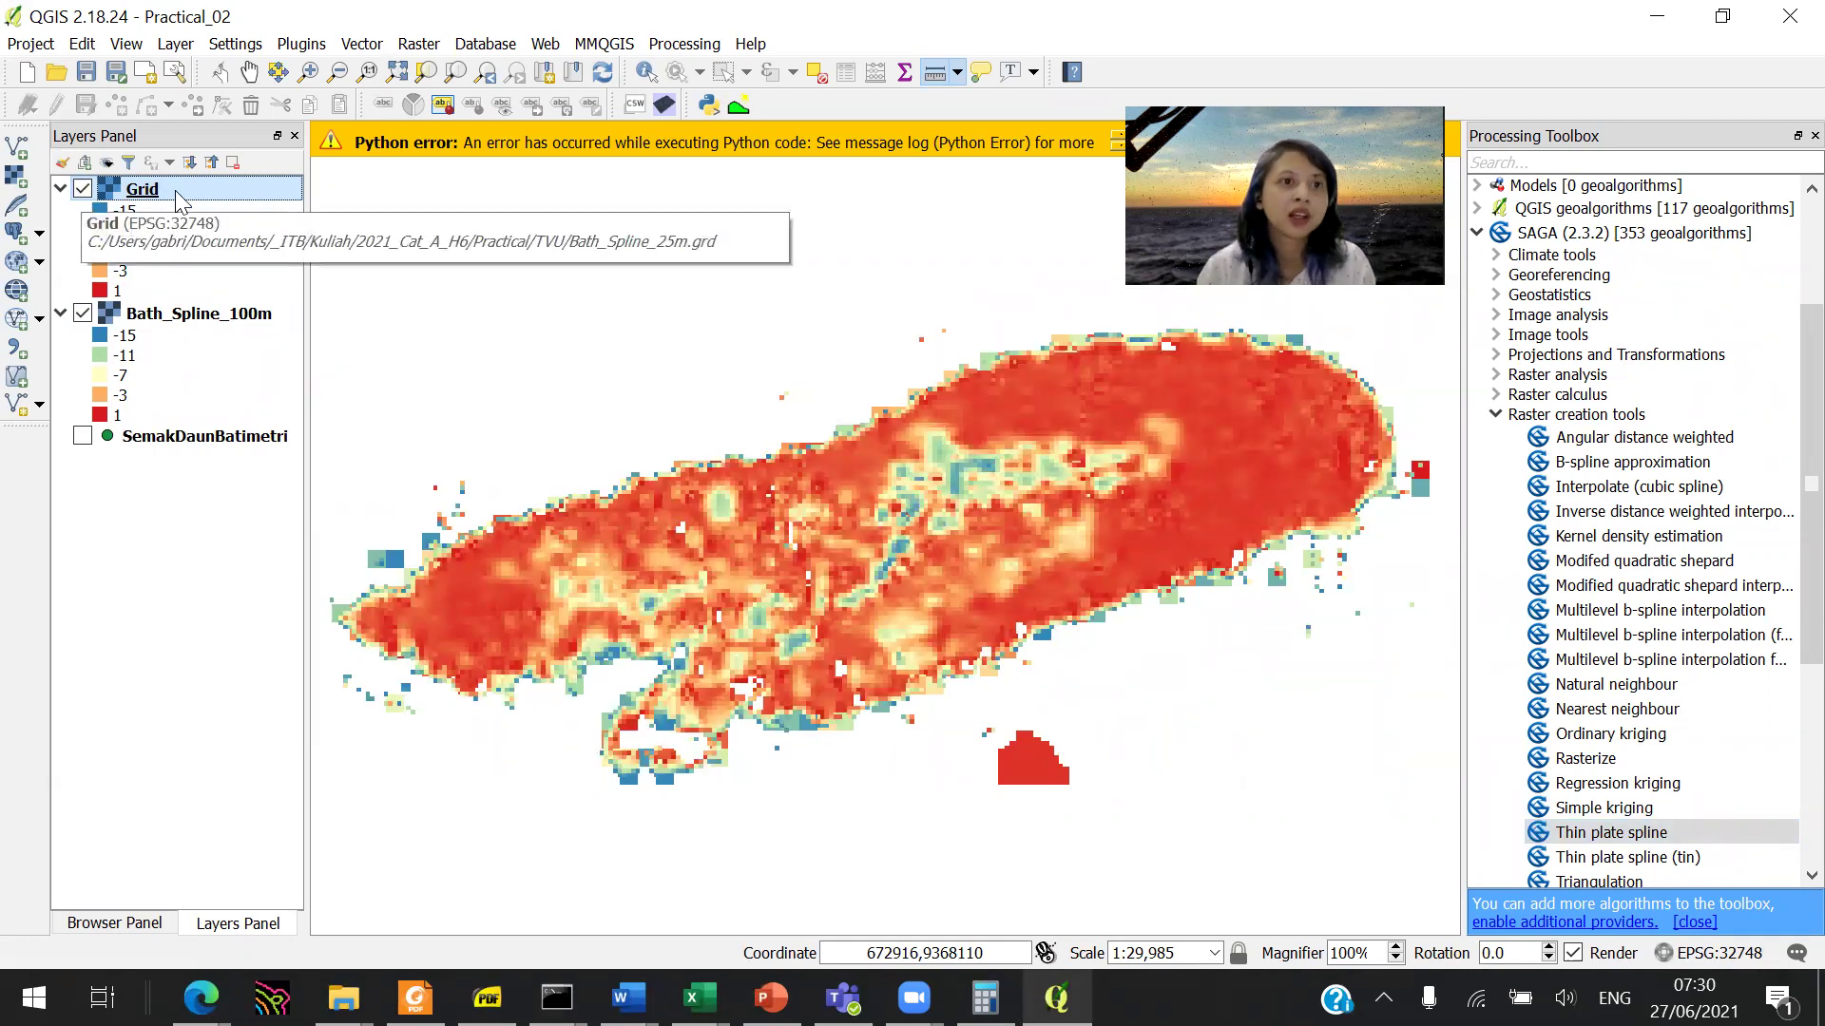
Step: Rename the Grid layer to Bath_Spline_25m
{"action": "right_click", "coordinate": [270, 190]}
{"action": "left_click", "coordinate": [386, 506]}
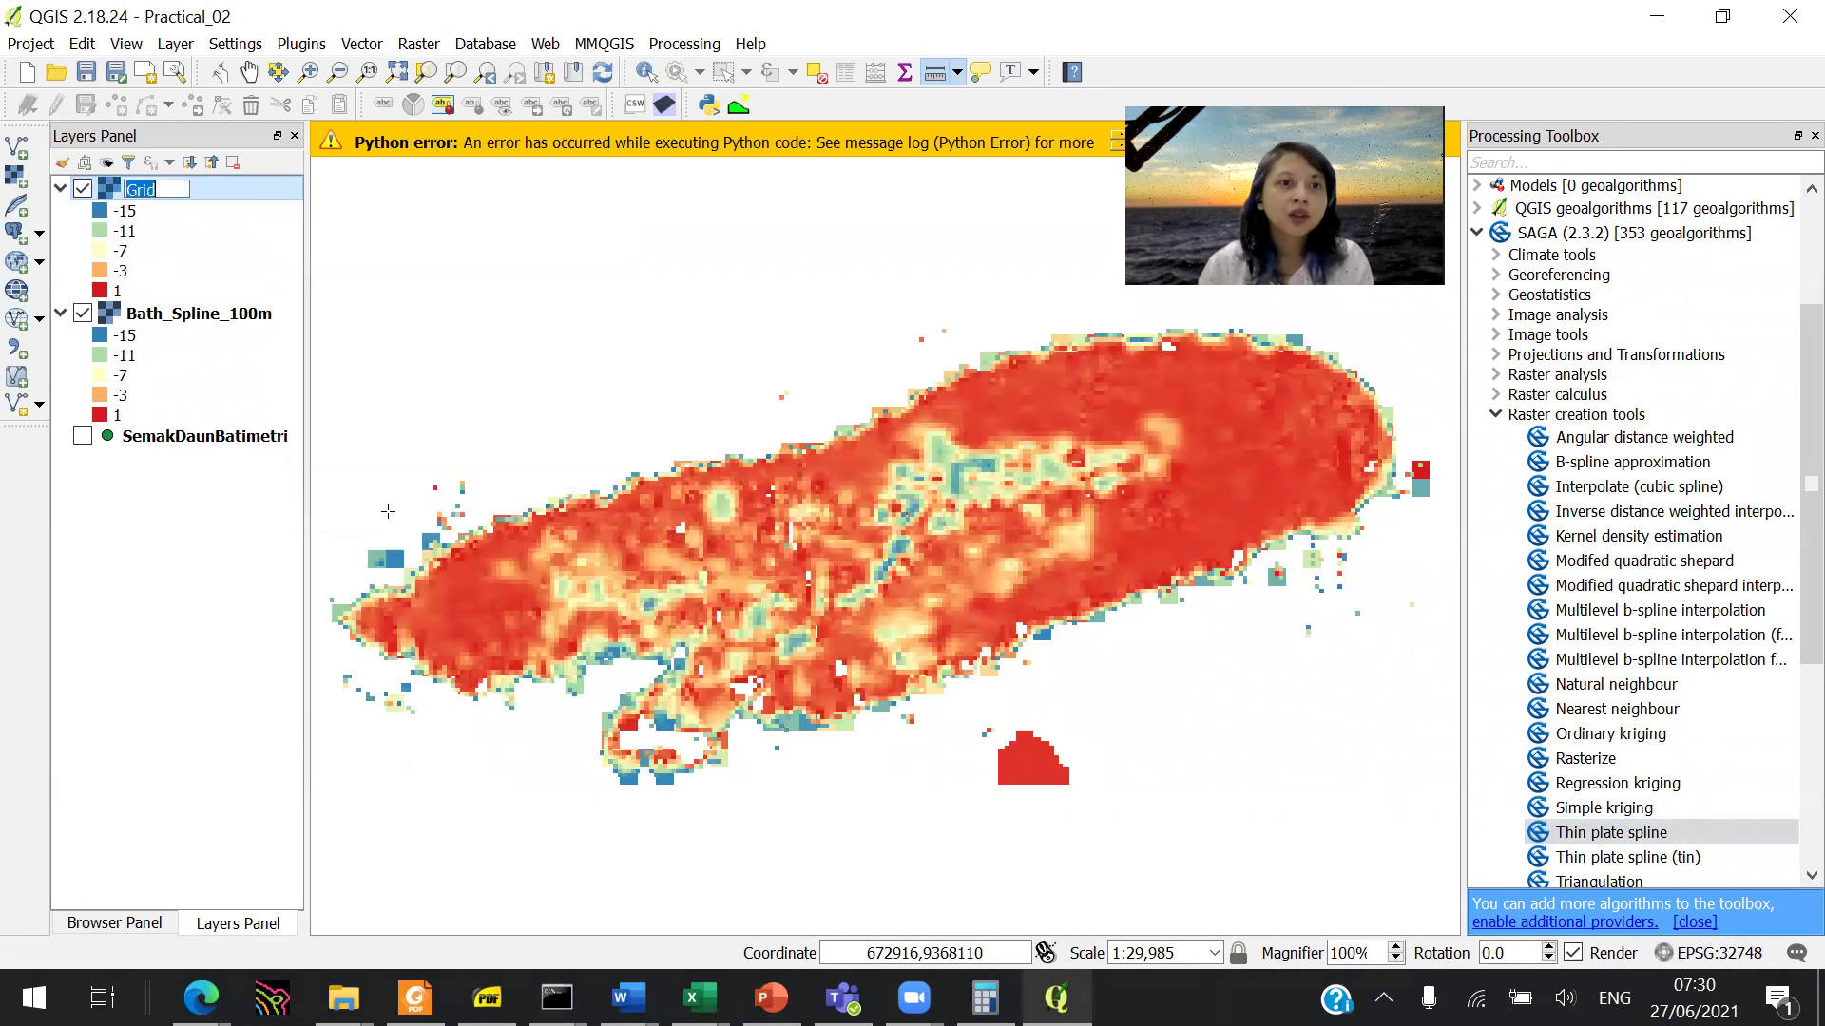
{"action": "type", "text": "Bath_Spline_25m"}
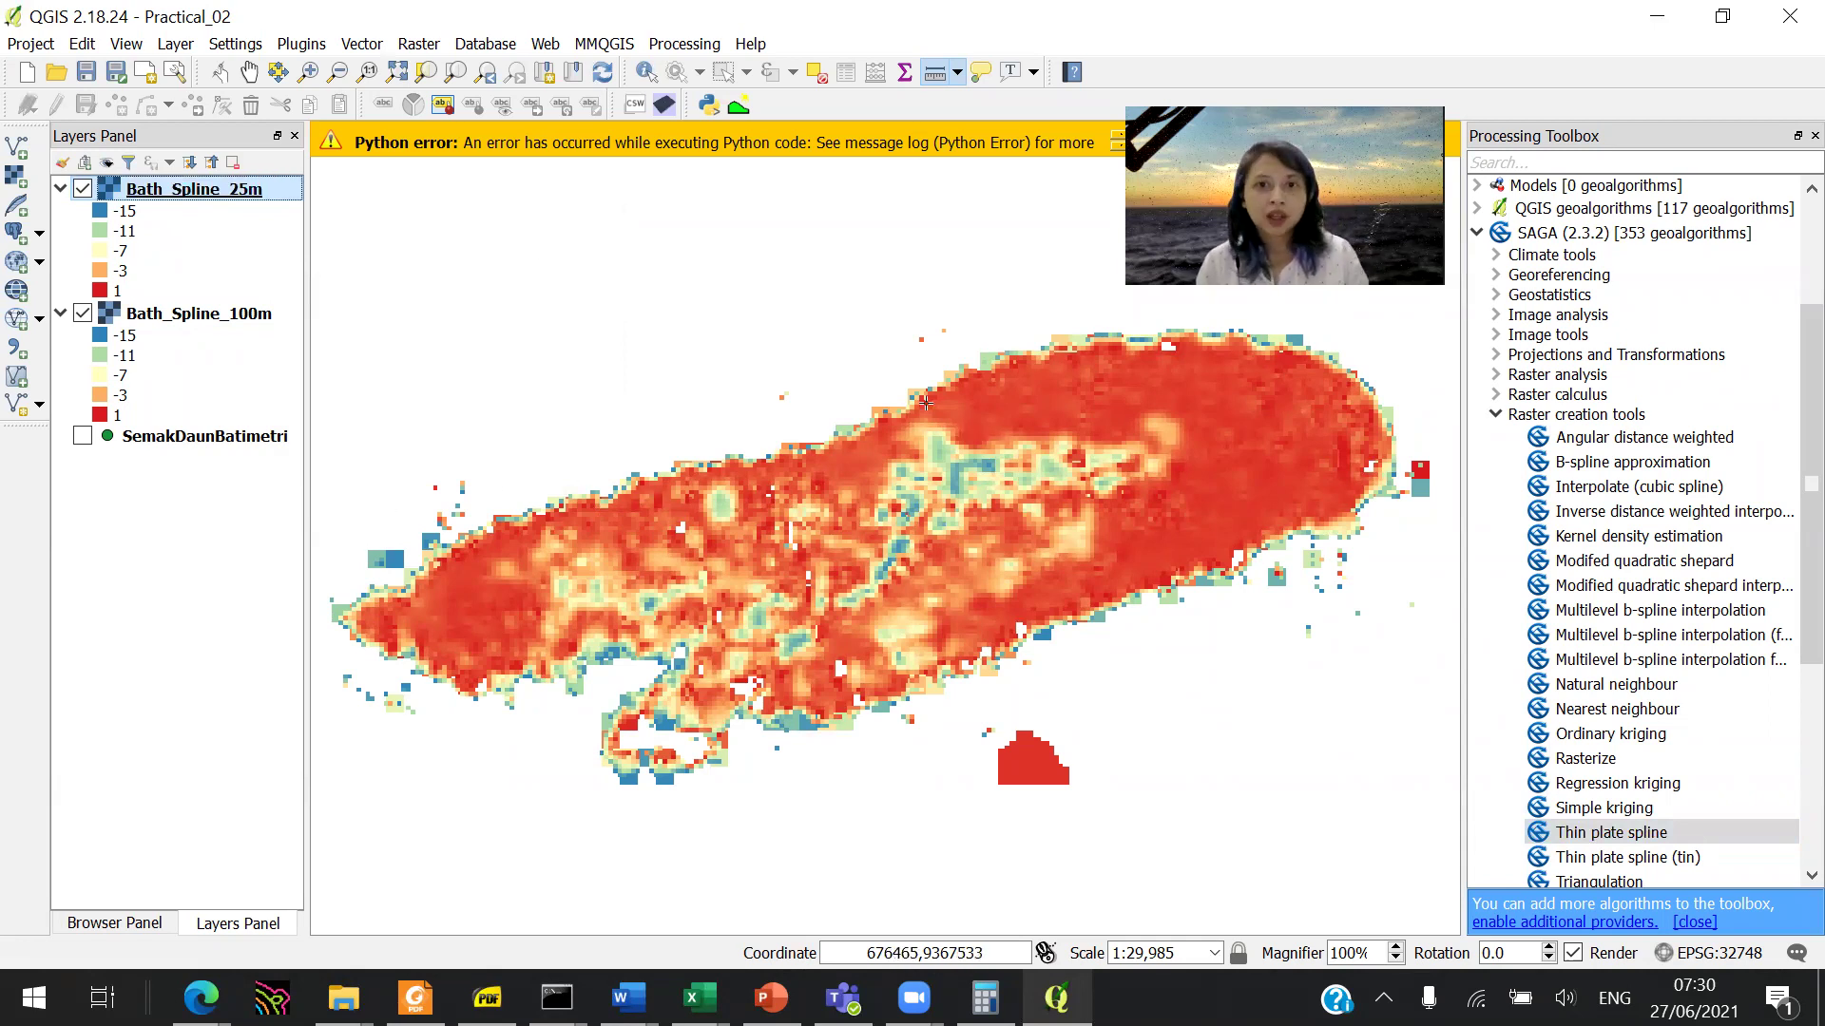
Step: Toggle Bath_Spline_25m off and on twice to compare with the 100 m grid
{"action": "left_click", "coordinate": [82, 190]}
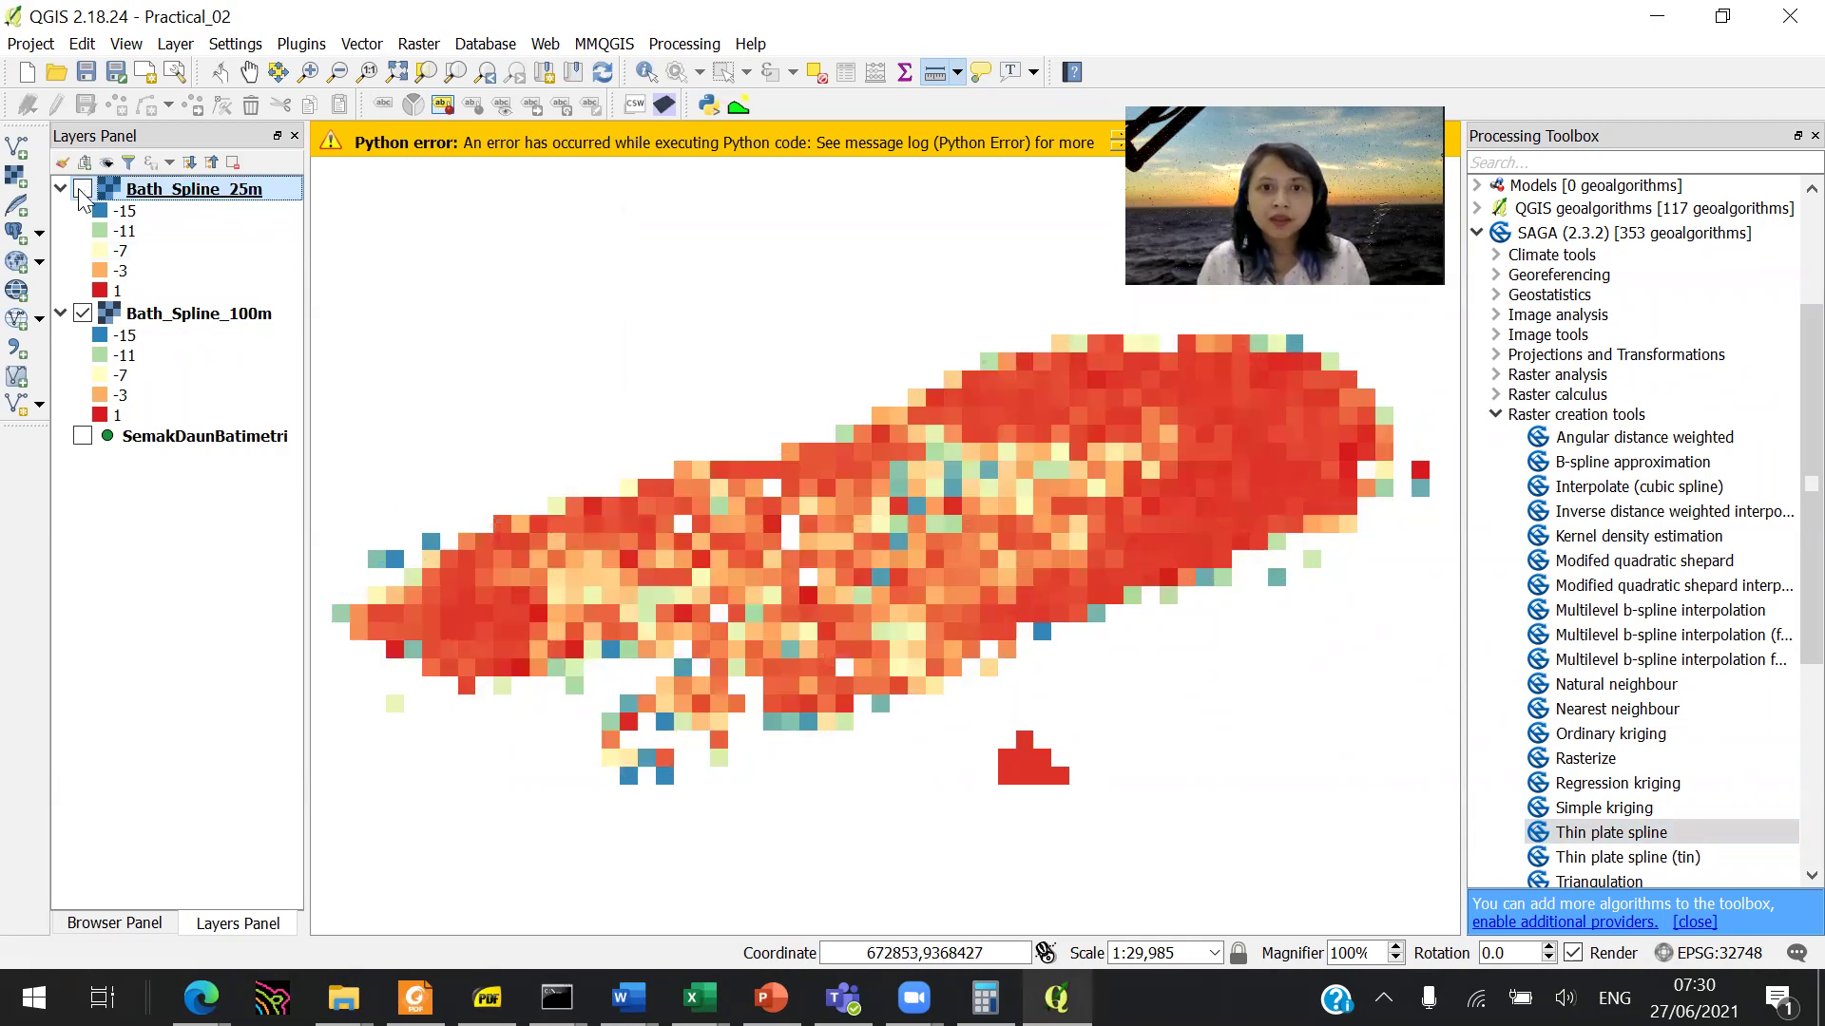
{"action": "left_click", "coordinate": [81, 190]}
{"action": "left_click", "coordinate": [81, 189]}
{"action": "left_click", "coordinate": [82, 189]}
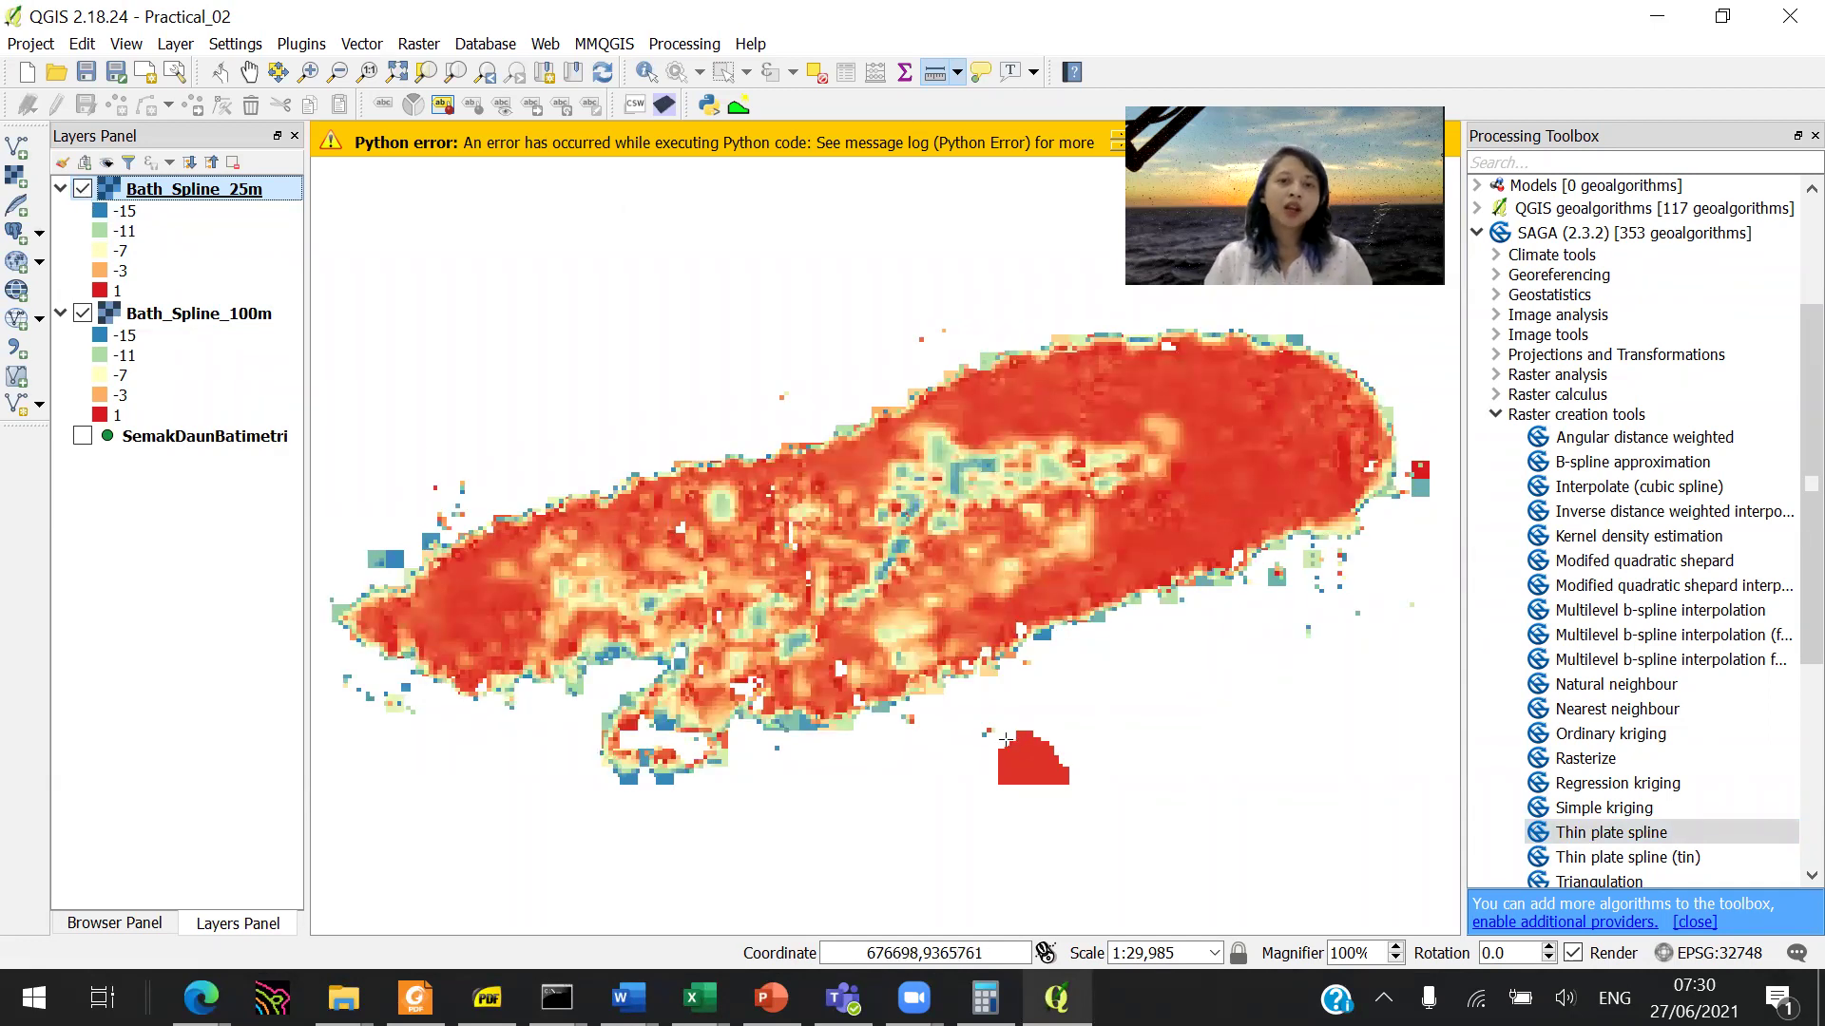
Step: Show SemakDaunBatimetri, move it to the top and back below the grids, then hide it
{"action": "left_click", "coordinate": [83, 436]}
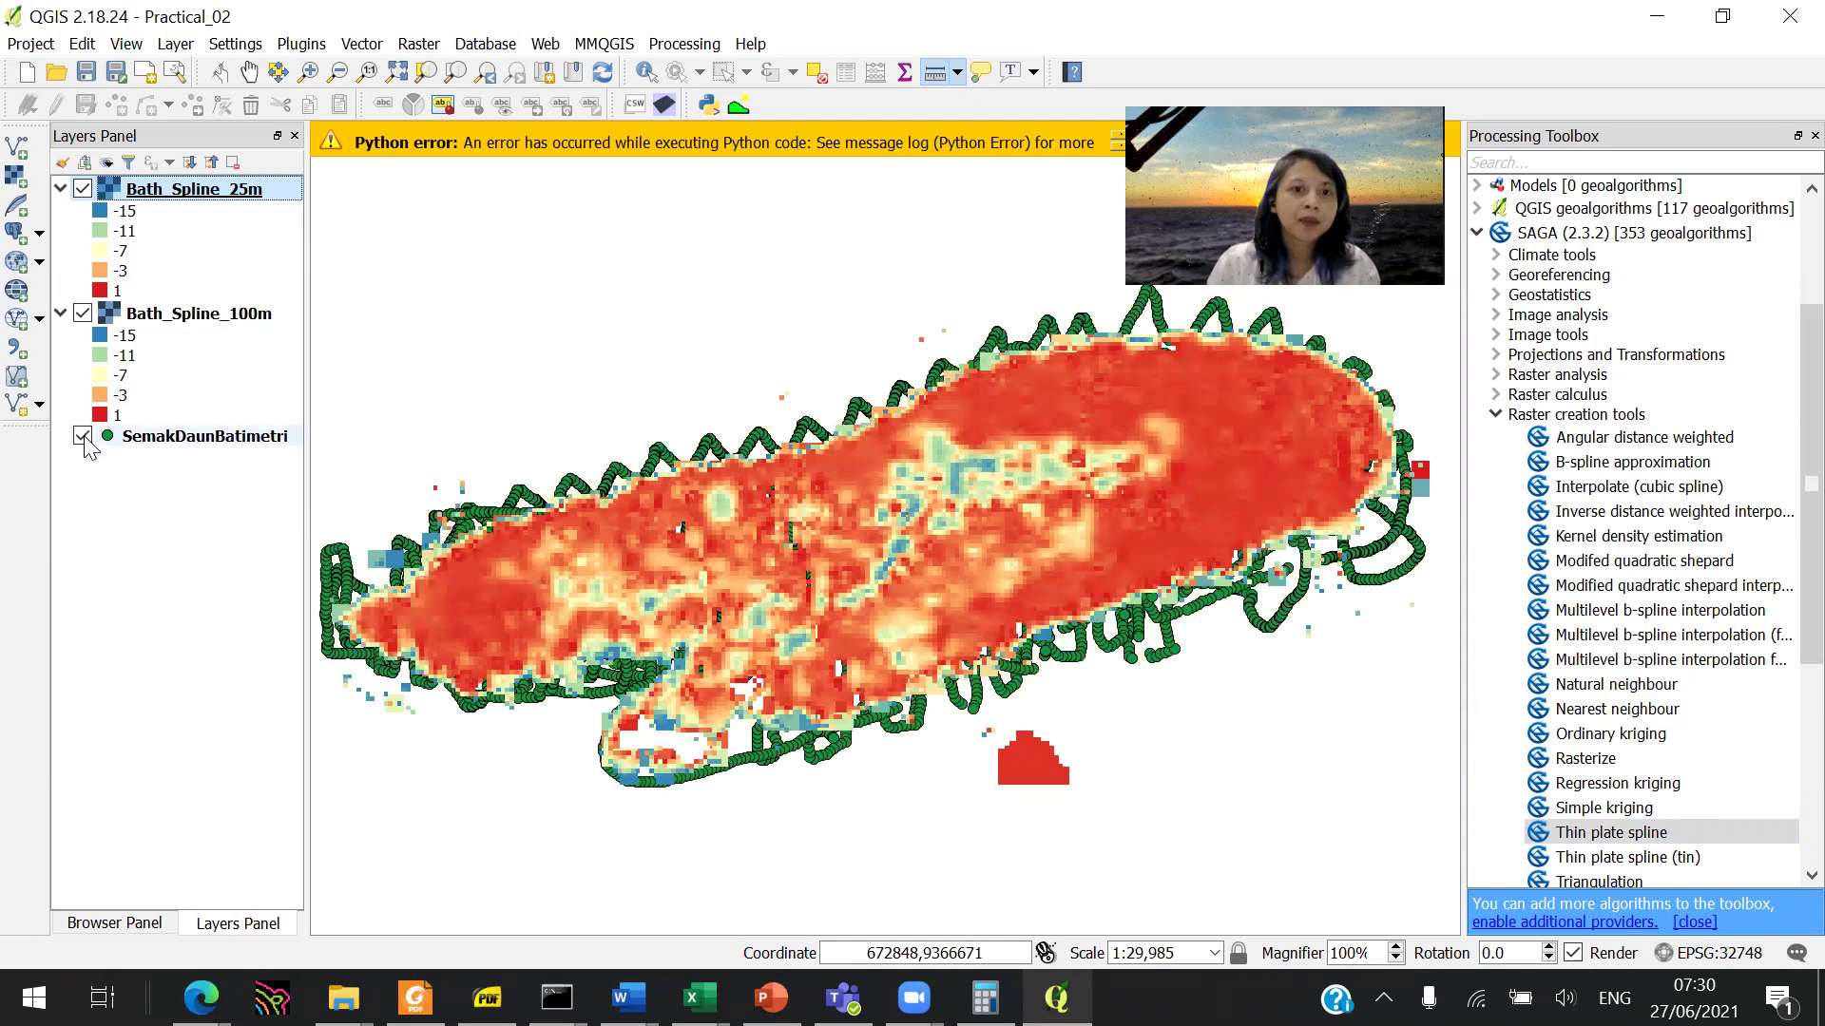
{"action": "left_click_drag", "start_coordinate": [169, 444], "coordinate": [175, 187]}
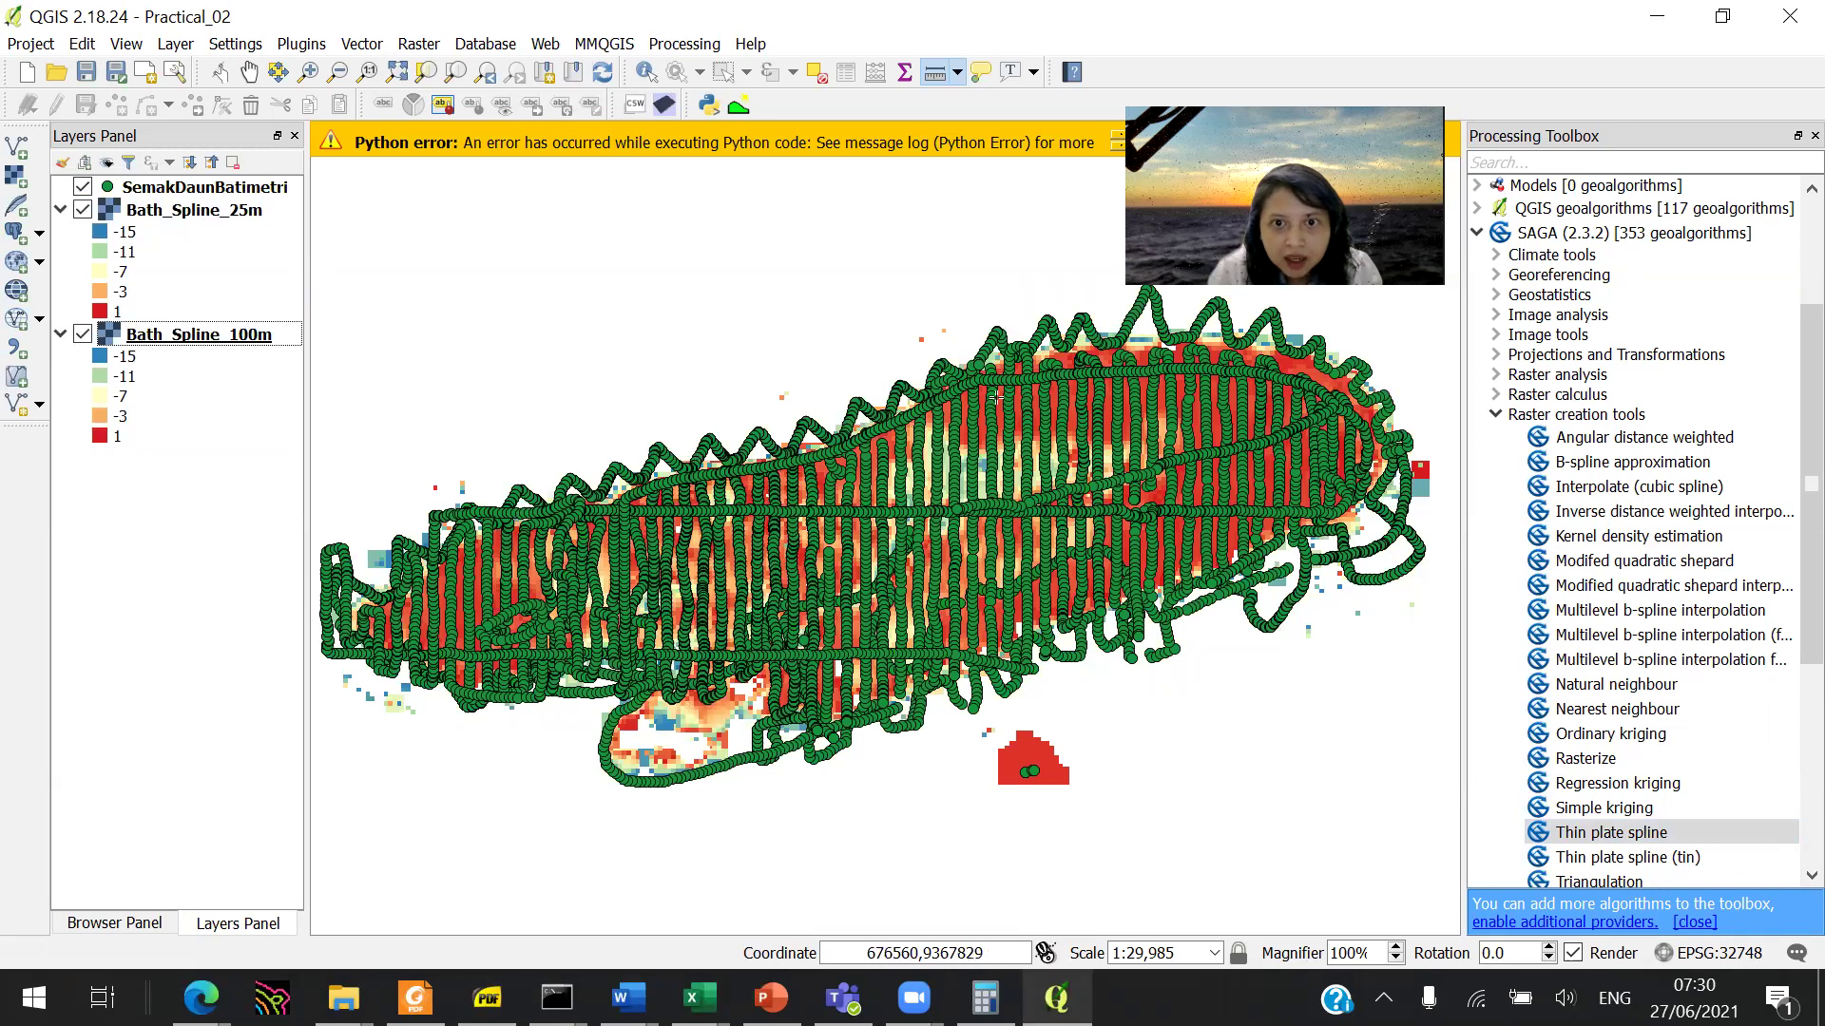
{"action": "left_click_drag", "start_coordinate": [185, 194], "coordinate": [232, 464]}
{"action": "left_click", "coordinate": [83, 435]}
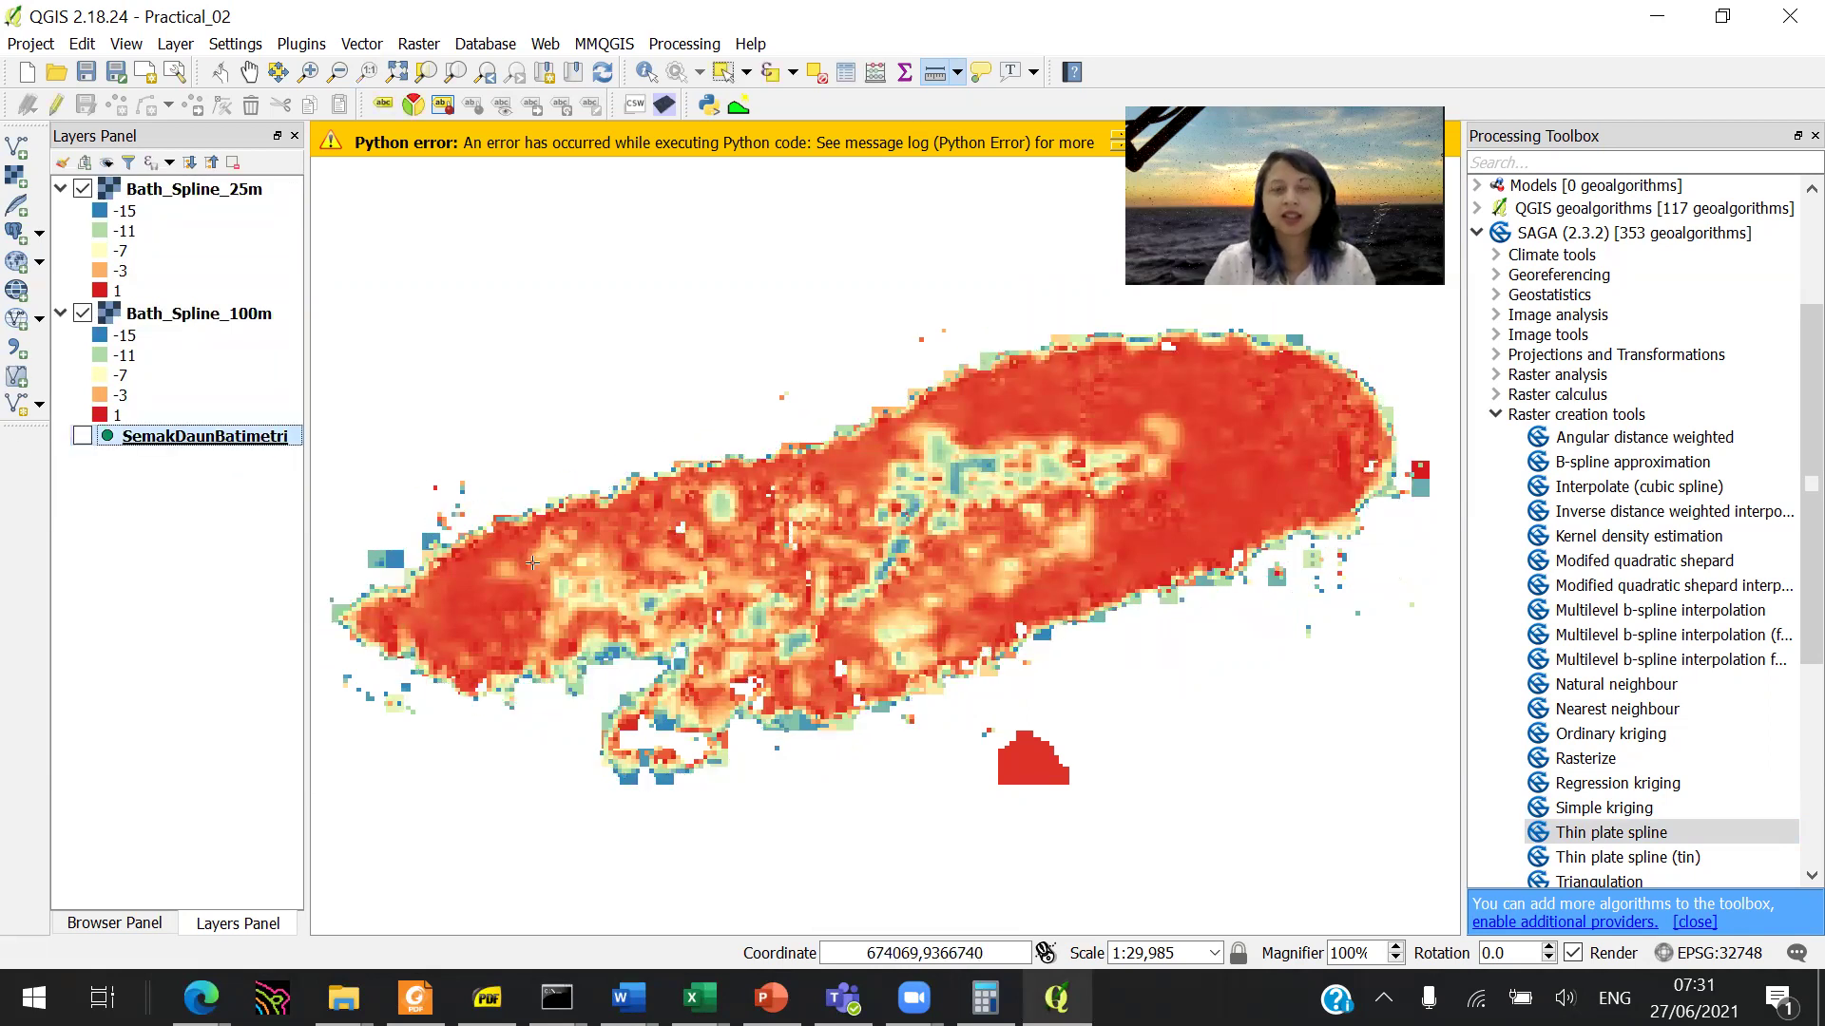